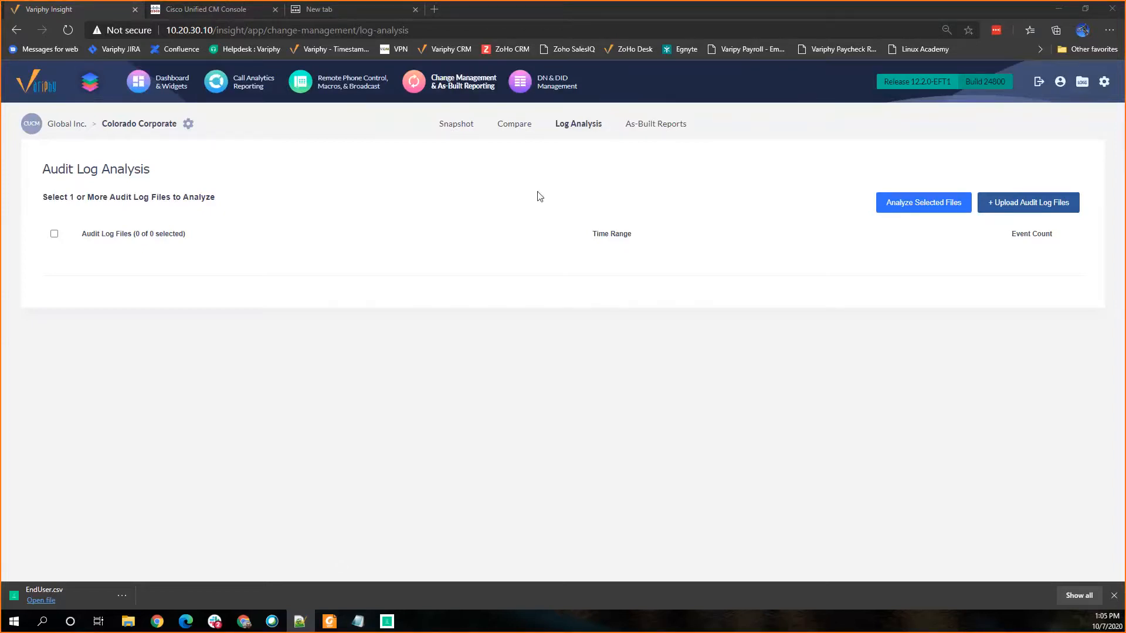
Step: Open the As-Built Reports page for Colorado Corporate and examine the options for running a CUCM report
click(650, 128)
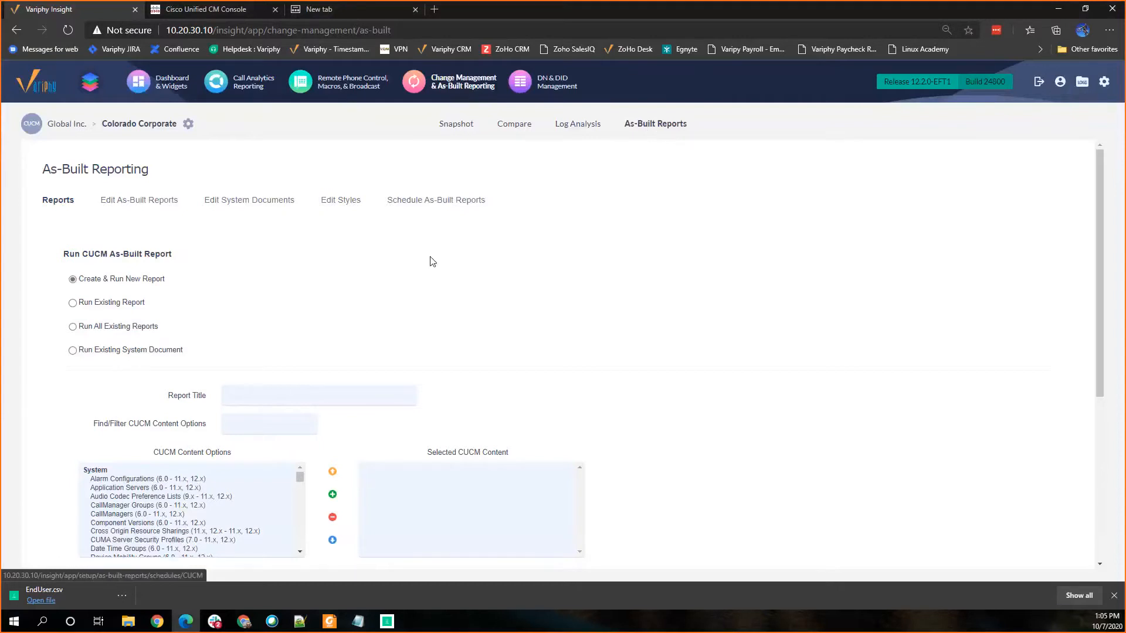
scroll(428, 259, down, 1)
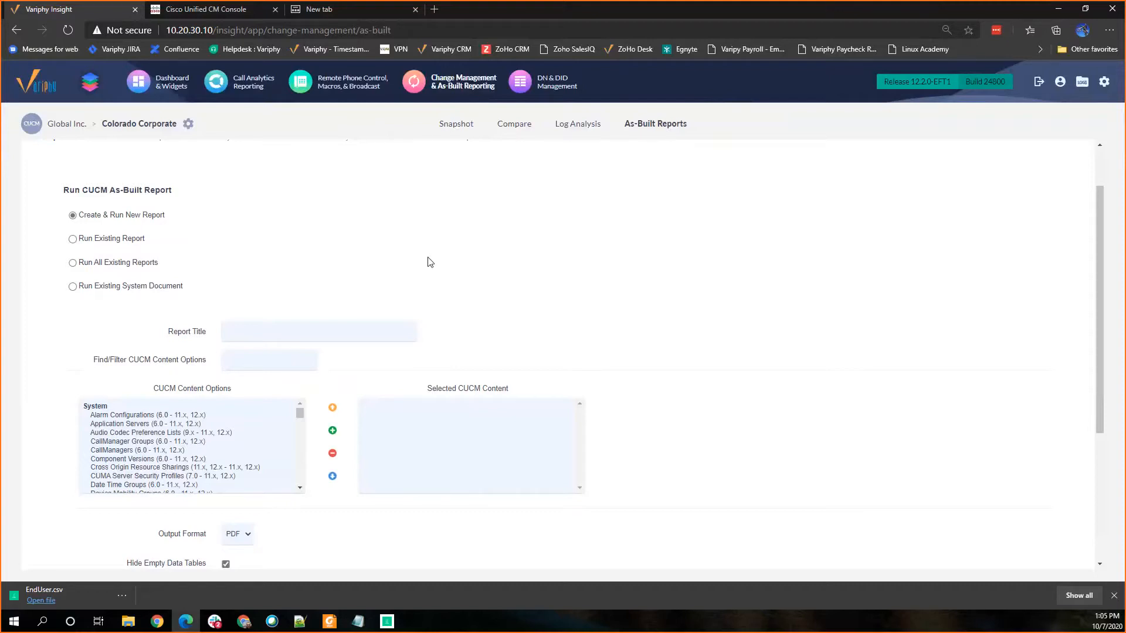
Step: Switch to Cisco Unified CM Administration, log in as CCMAdministrator with the account password, and decline saving the credentials to LastPass
click(222, 12)
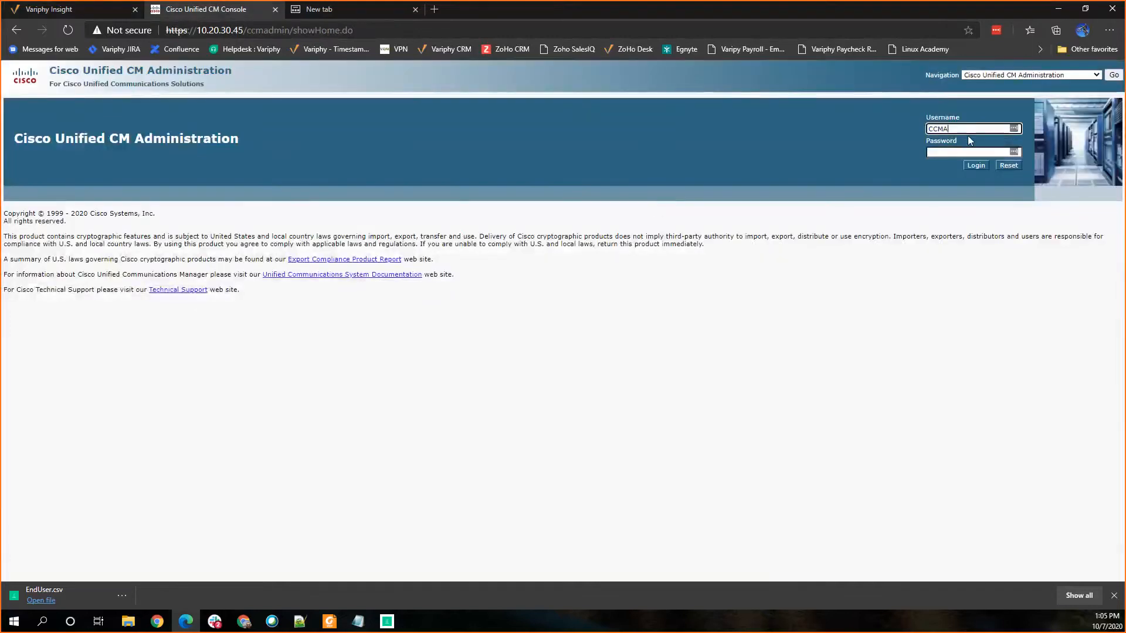
text(CCMAdministrator)
key(Tab)
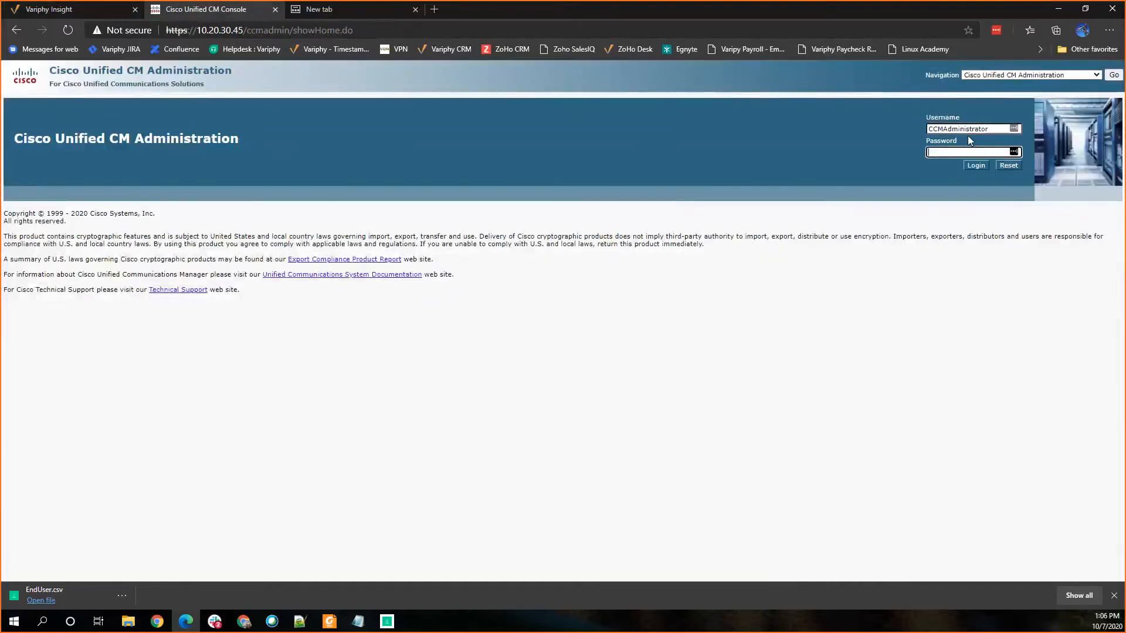
text(•••••••)
key(Return)
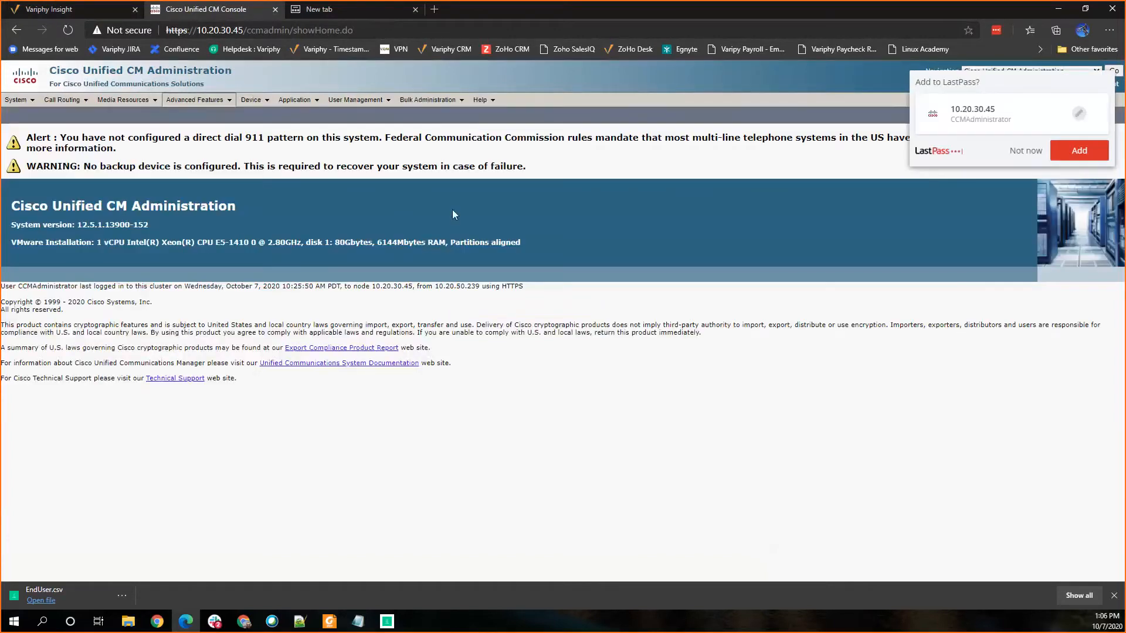
click(1014, 151)
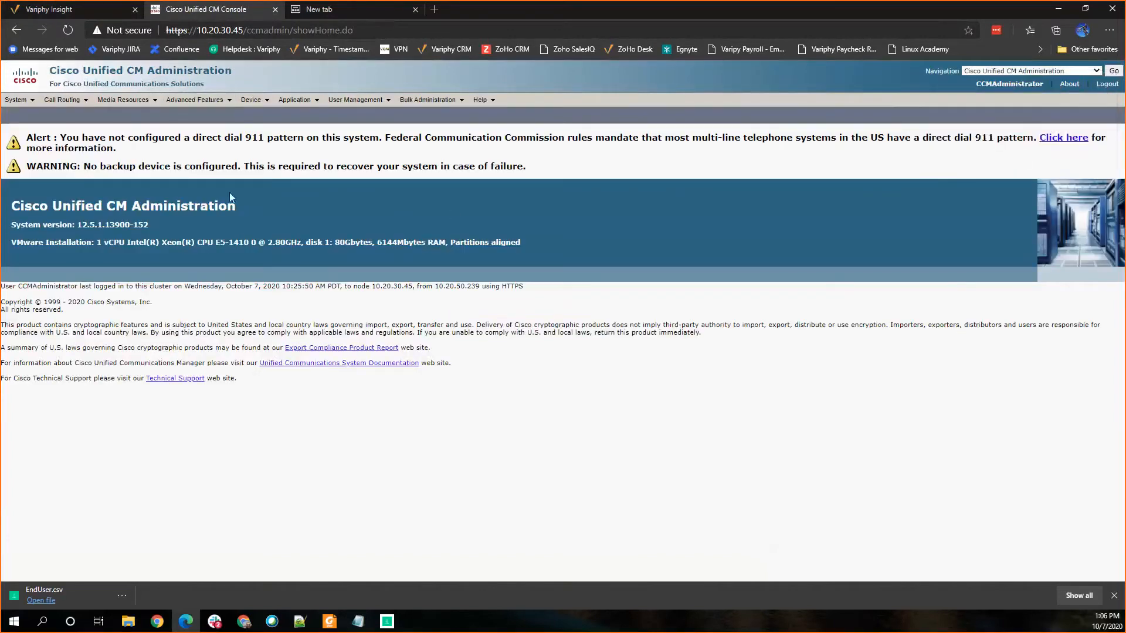
Step: List all phones without a search filter and review their registration status and IPv4 addresses
mouse_move(253, 100)
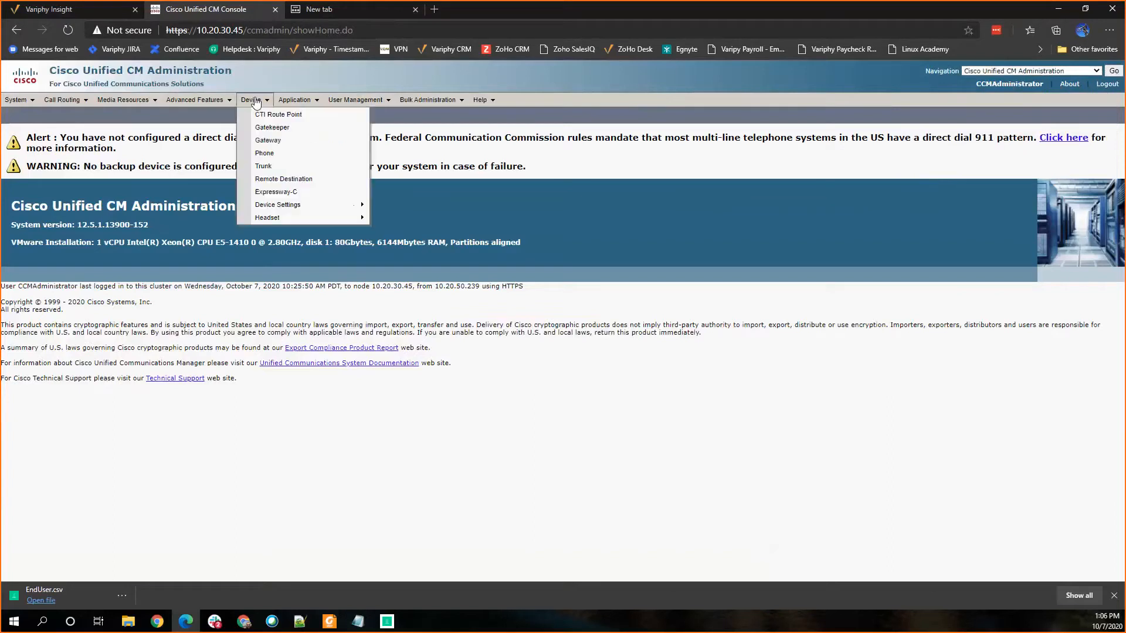
click(259, 154)
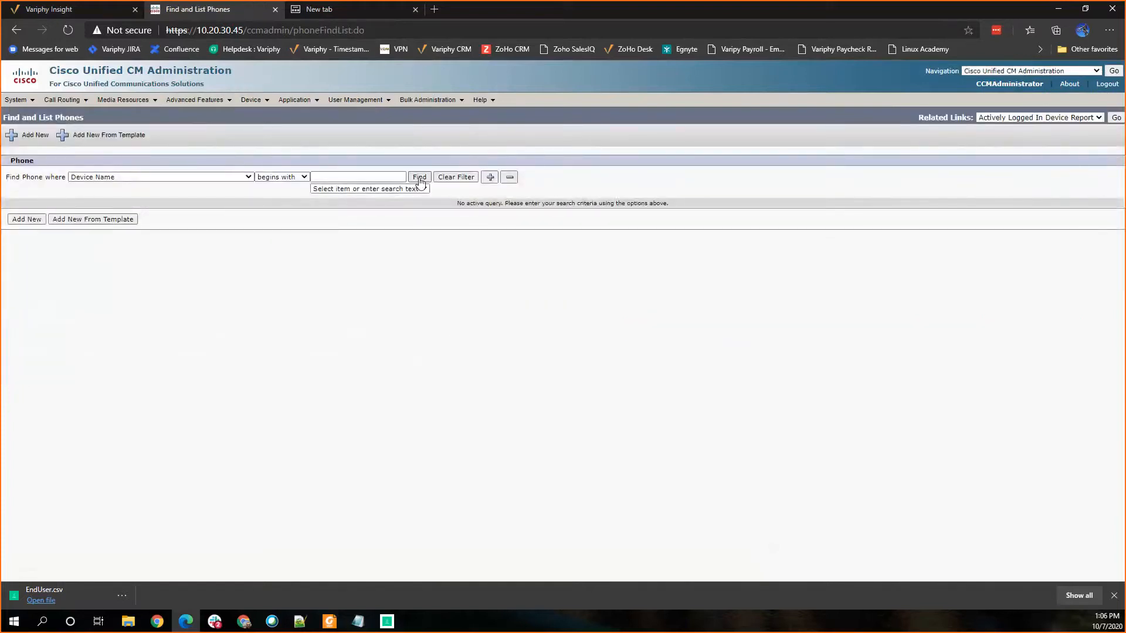
click(419, 177)
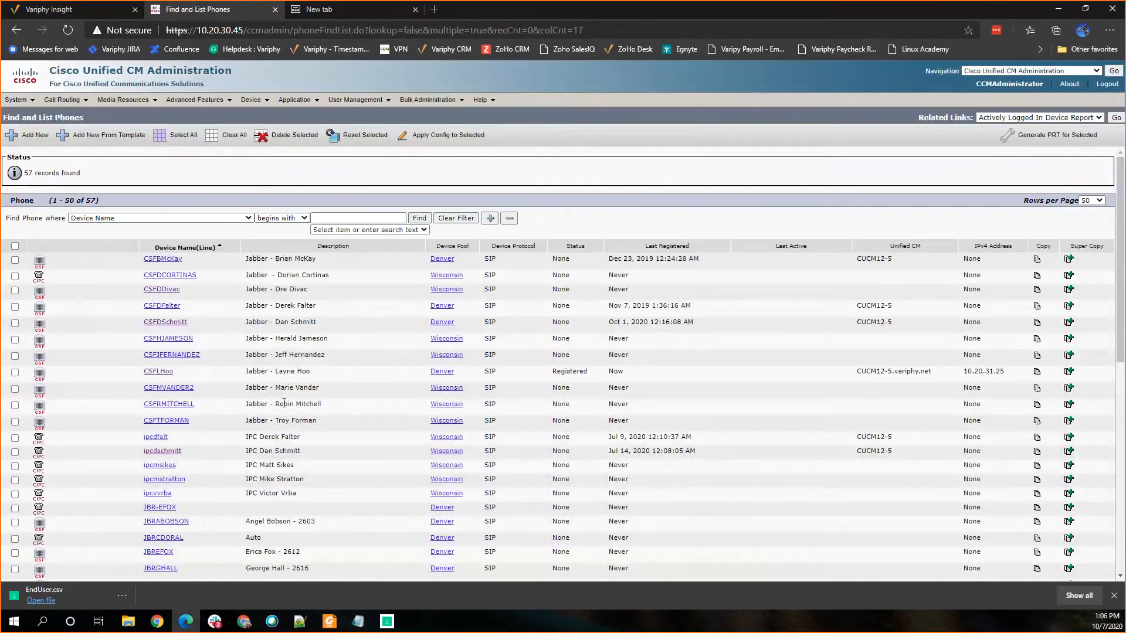
scroll(284, 402, down, 5)
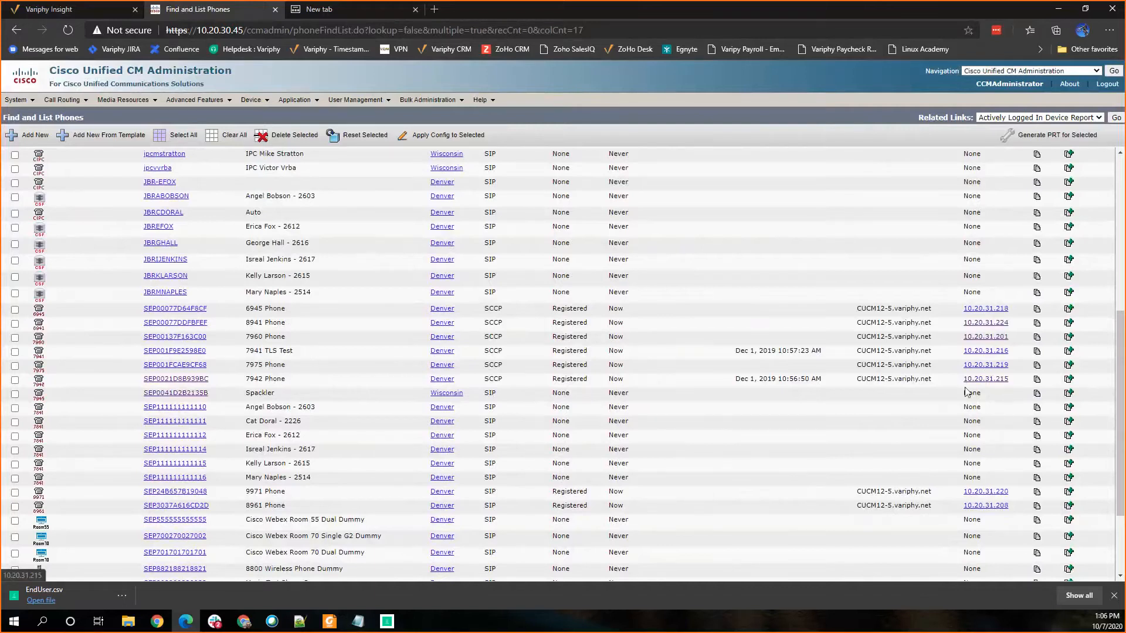
scroll(967, 392, down, 2)
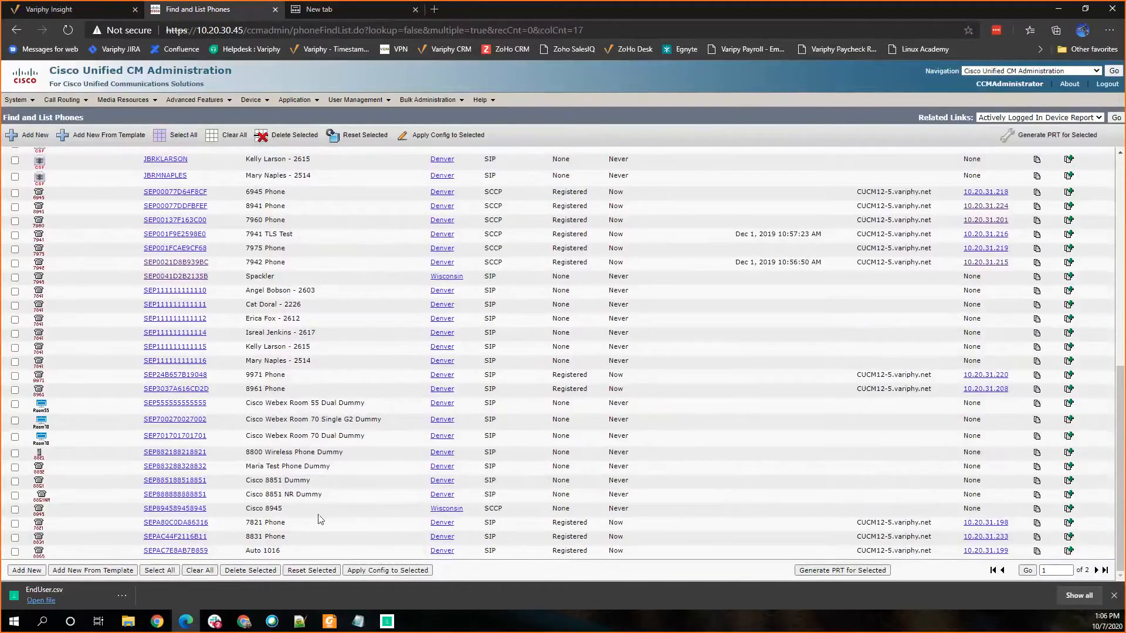
Step: Open the device web page of the 8961 phone at 10.20.31.208 and view its network setup
click(978, 389)
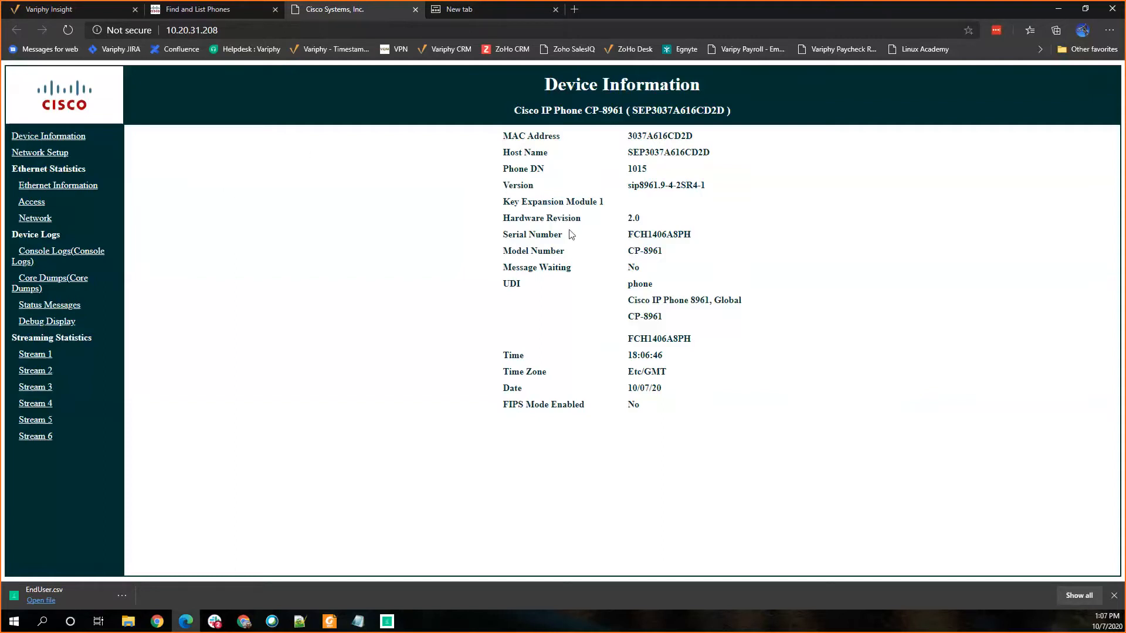
click(57, 154)
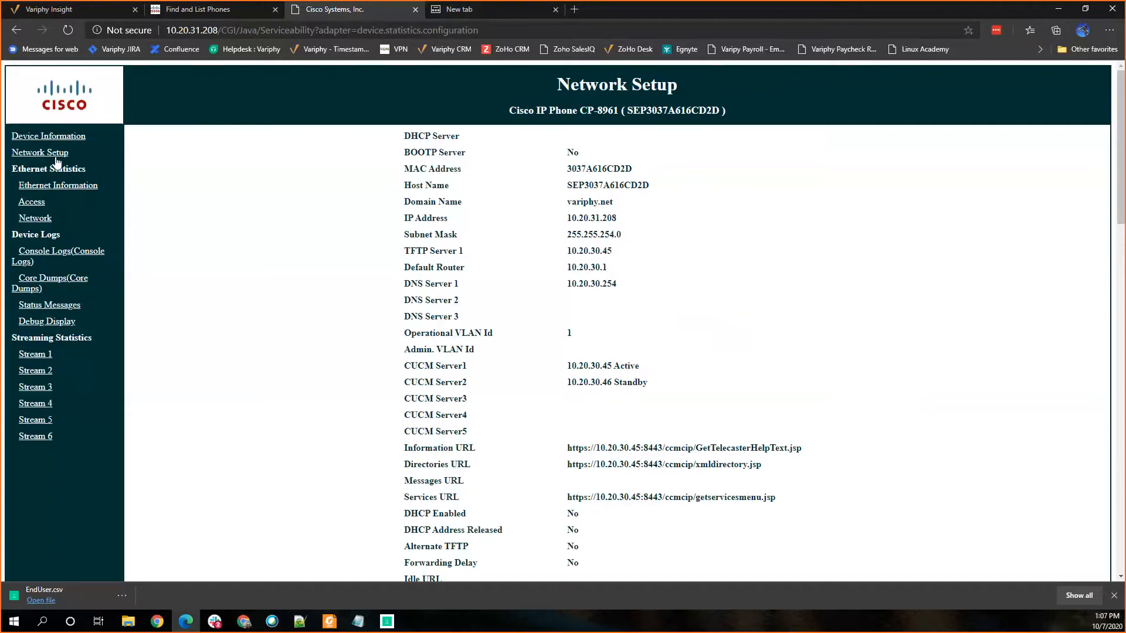
Step: Return to Variphy Insight, choose Run Existing Report, and look through the available saved reports
click(71, 9)
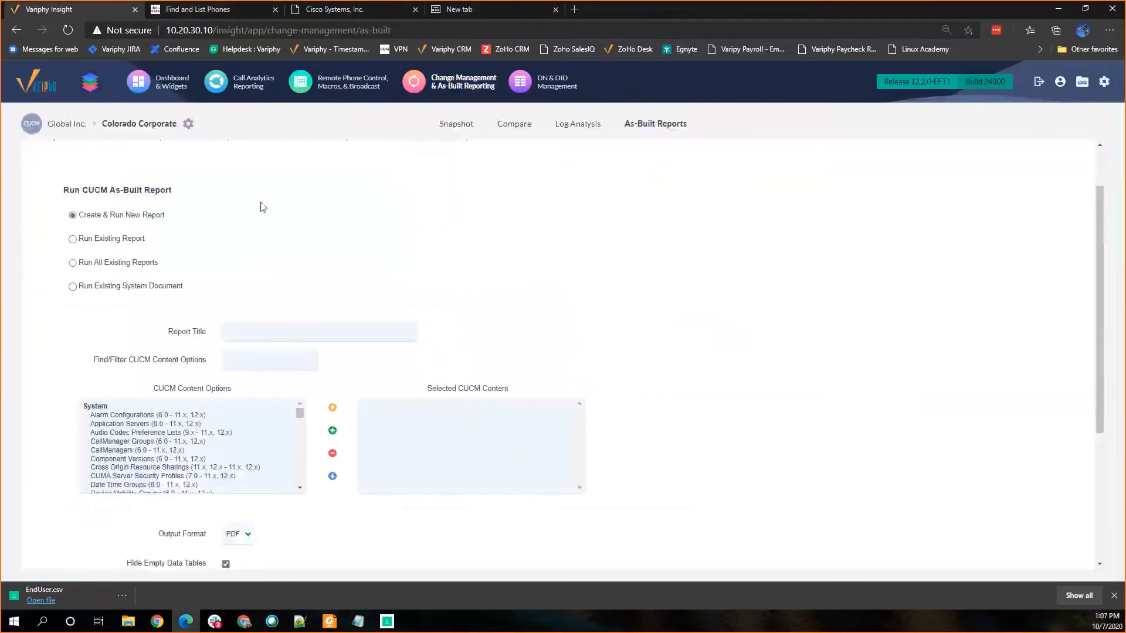
scroll(237, 217, up, 2)
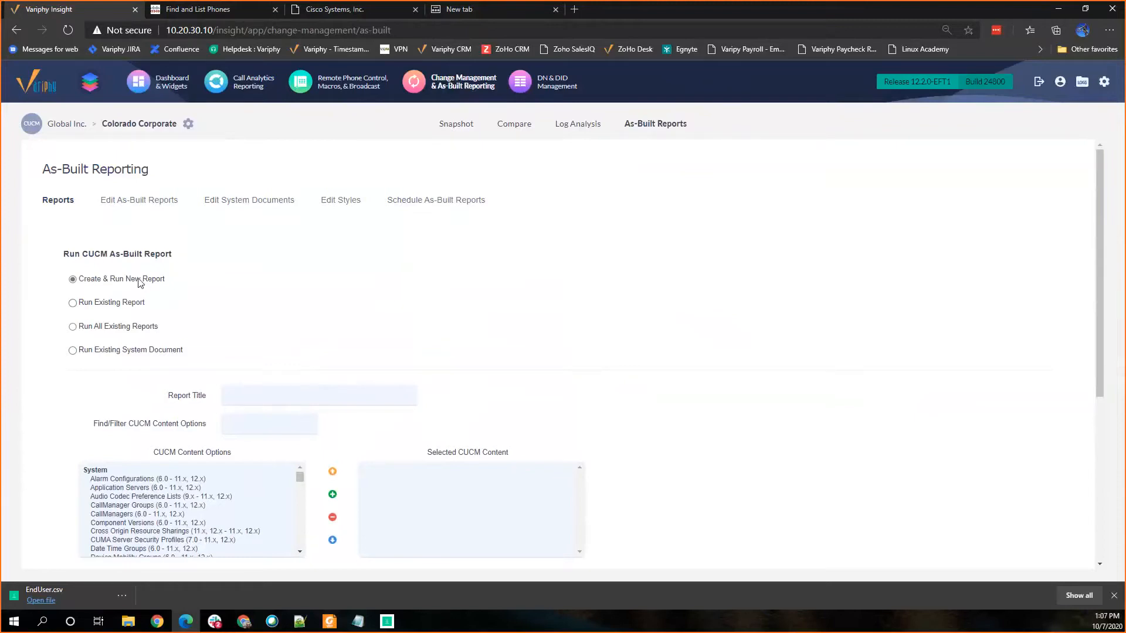
click(73, 303)
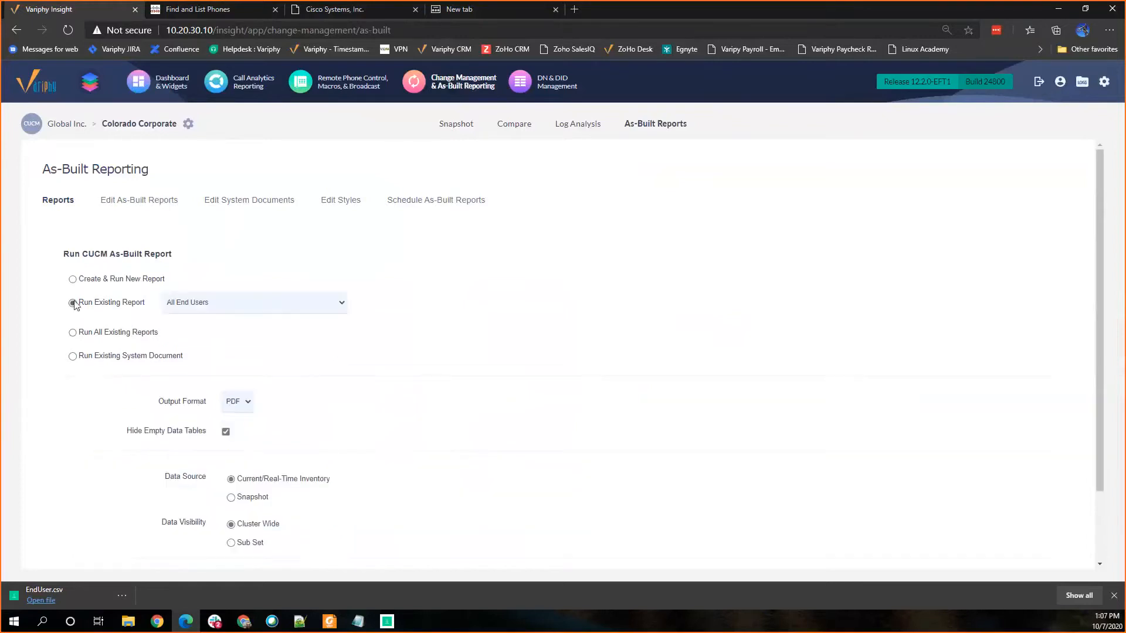
click(180, 303)
scroll(223, 374, down, 3)
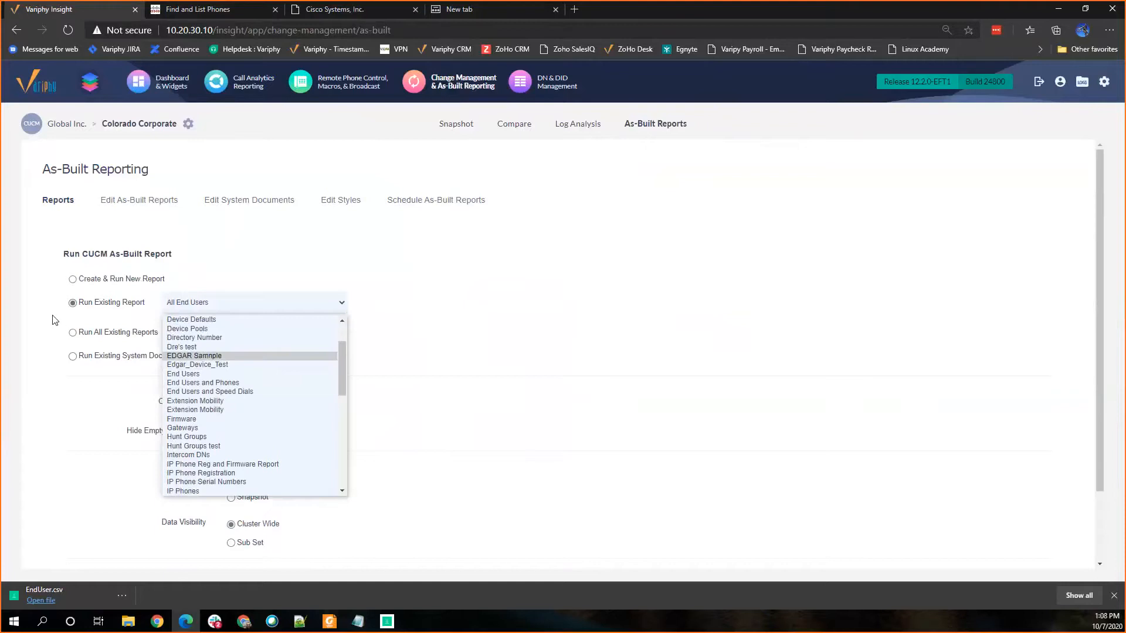
scroll(205, 352, up, 2)
scroll(205, 399, down, 4)
scroll(205, 422, down, 5)
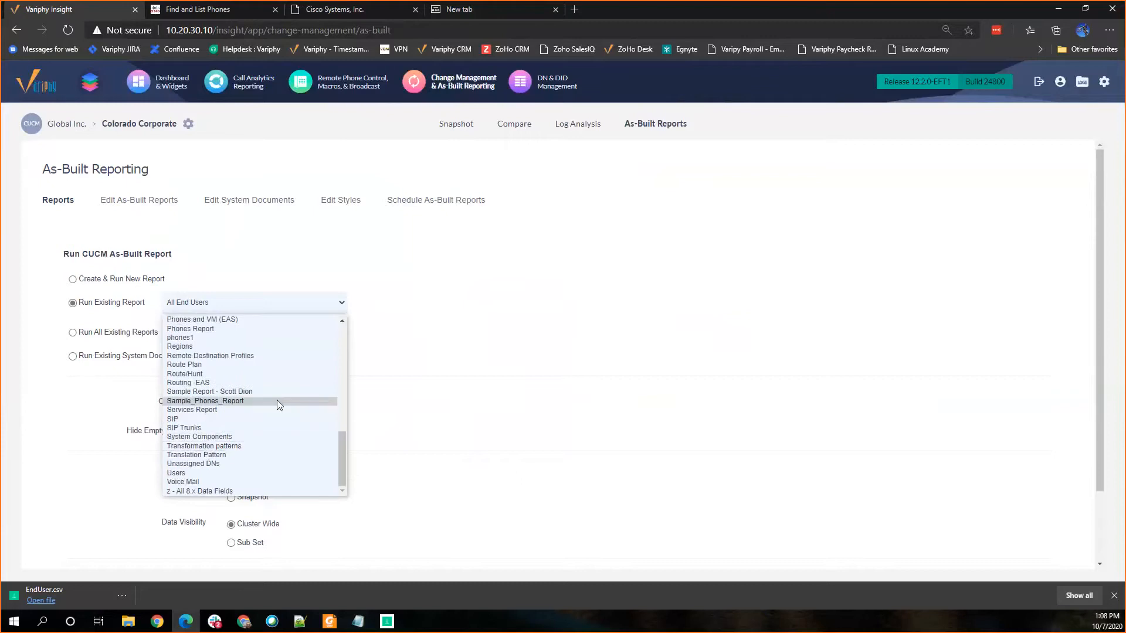
click(398, 273)
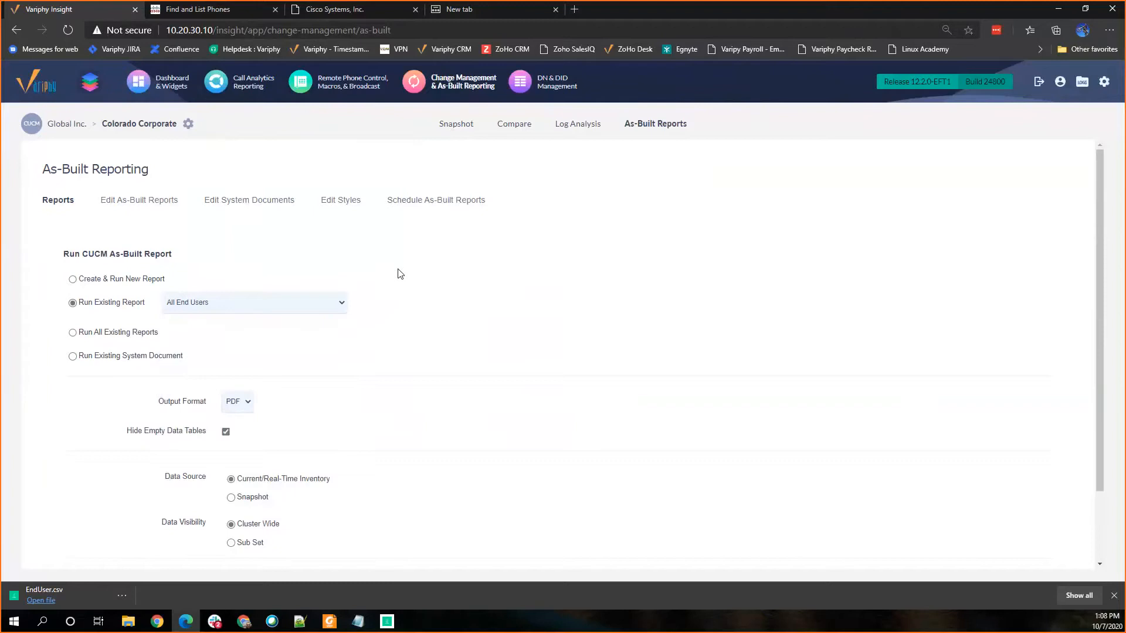
Step: Choose Run Existing System Document, then open the CUCM Simple System Document for editing and review its sections
click(73, 358)
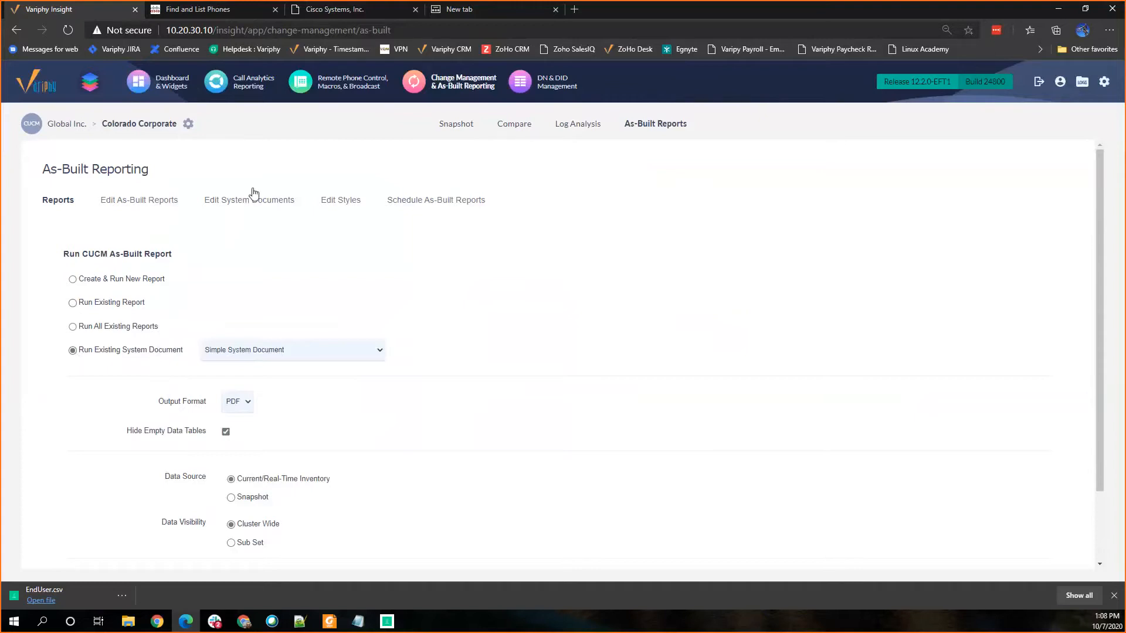
click(243, 203)
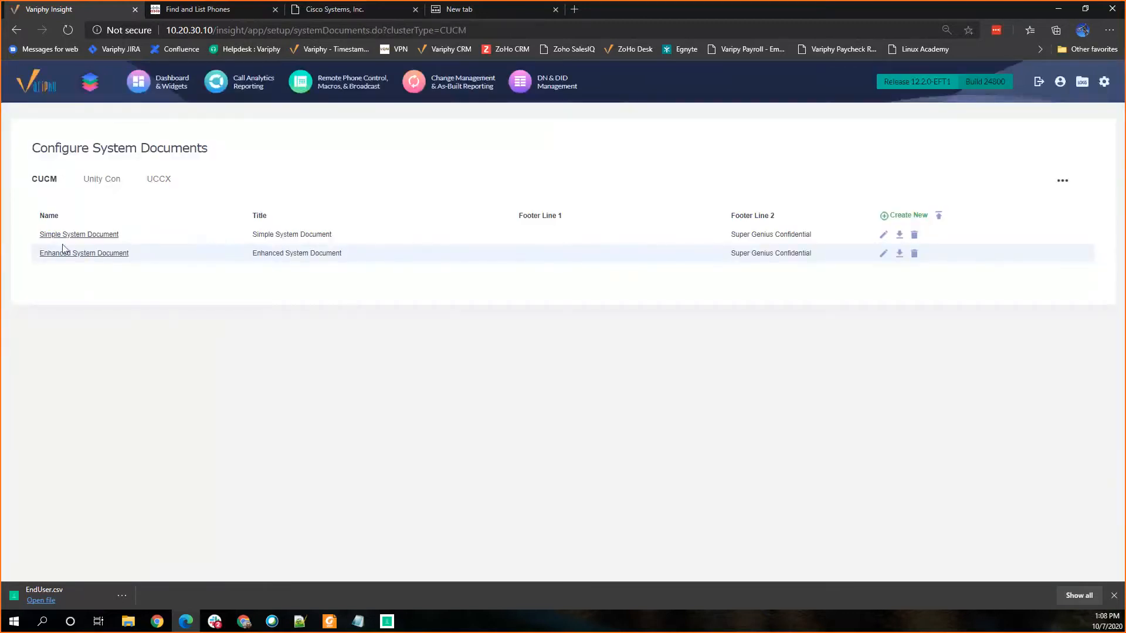
click(882, 235)
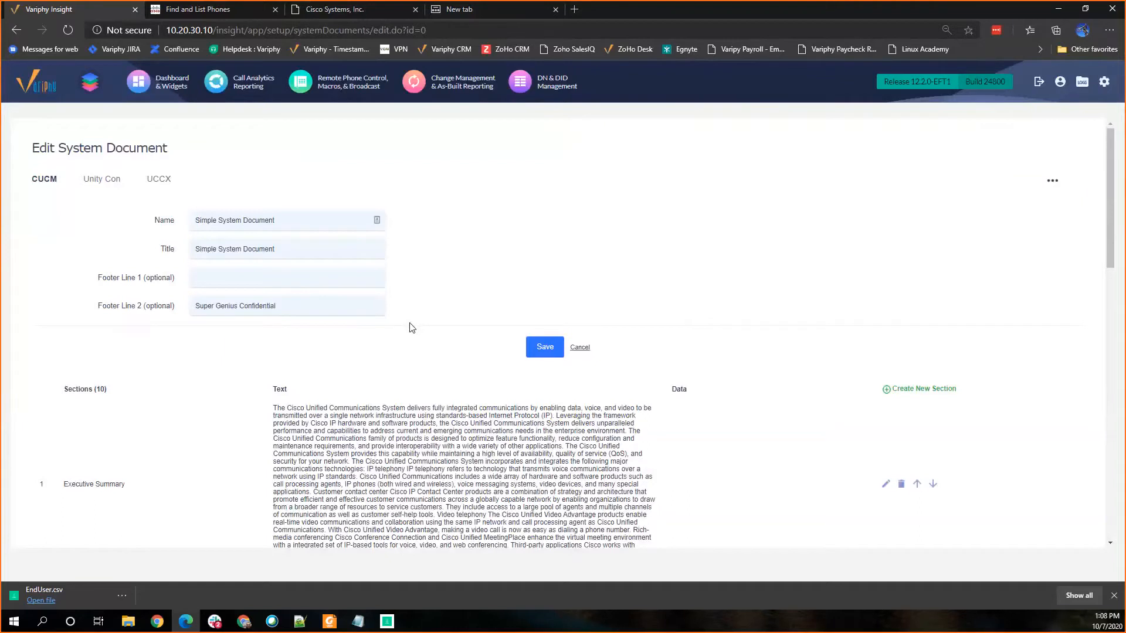
scroll(416, 399, down, 2)
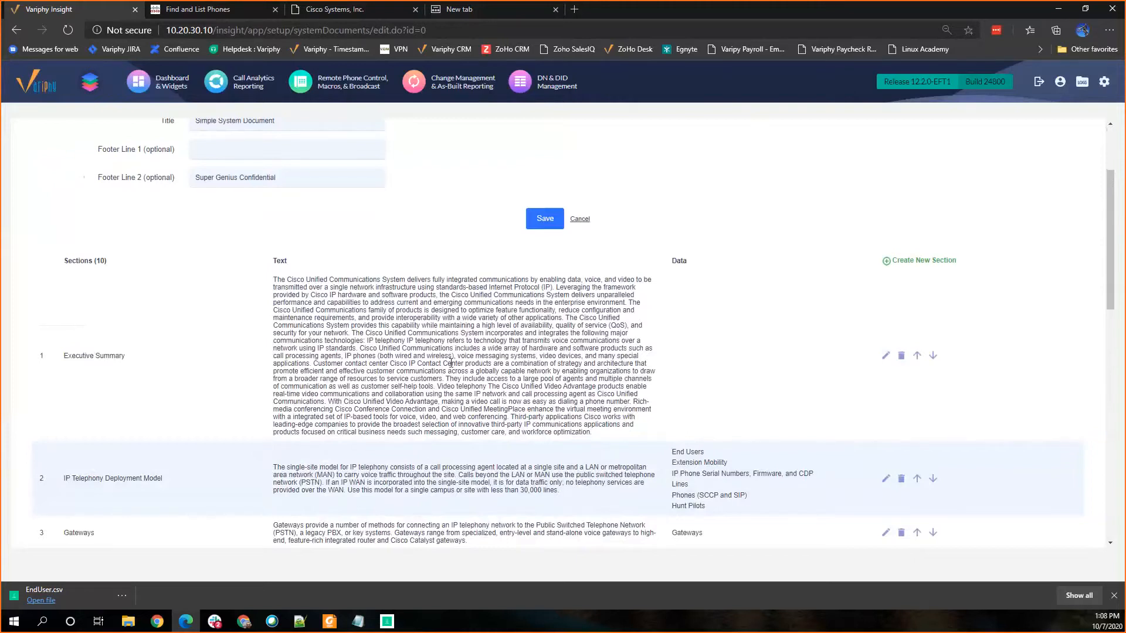
scroll(451, 363, down, 2)
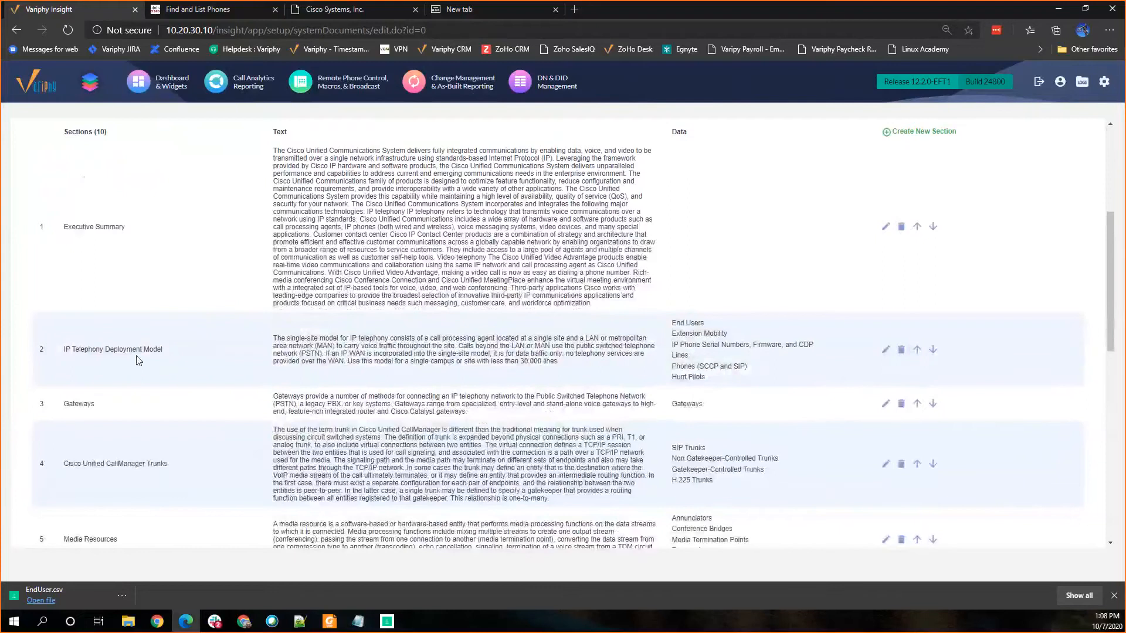
Step: Open the IP Telephony Deployment Model section for editing and examine its text and selected data
click(886, 351)
scroll(269, 281, down, 1)
scroll(270, 287, up, 1)
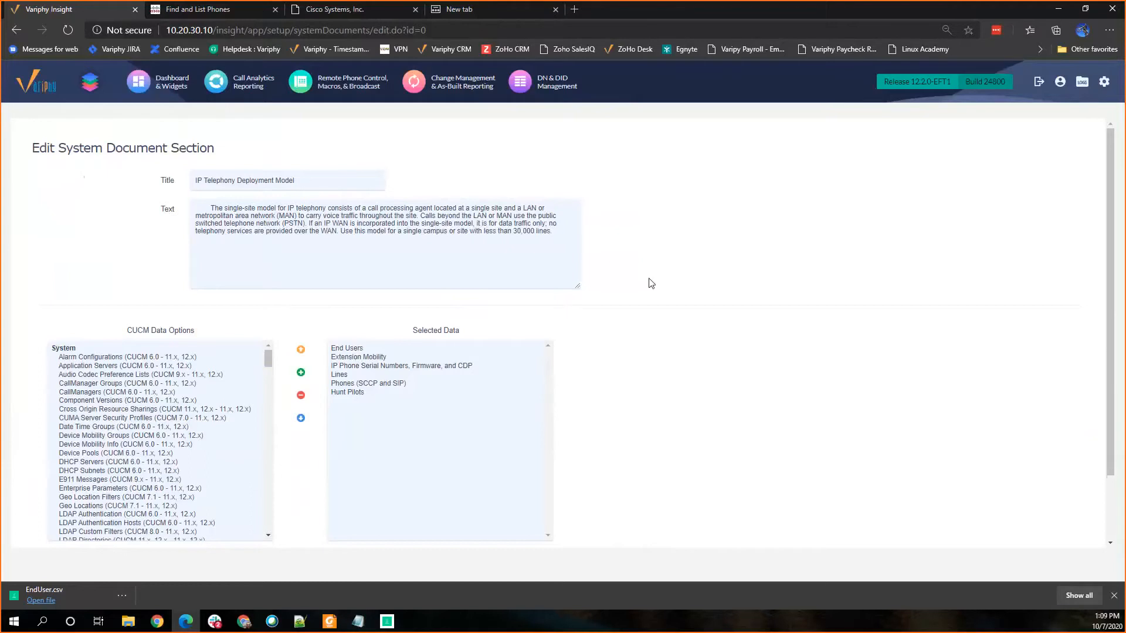
Step: Go back to As-Built Reports under Change Management and title the new CUCM report "IP Phone Info"
click(450, 84)
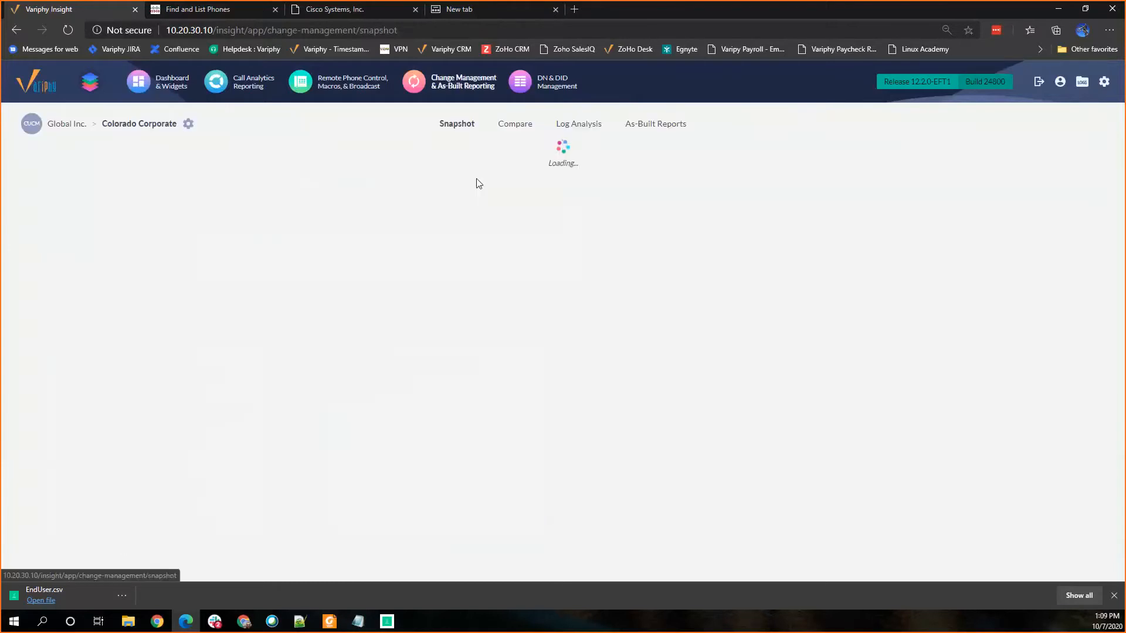
click(623, 130)
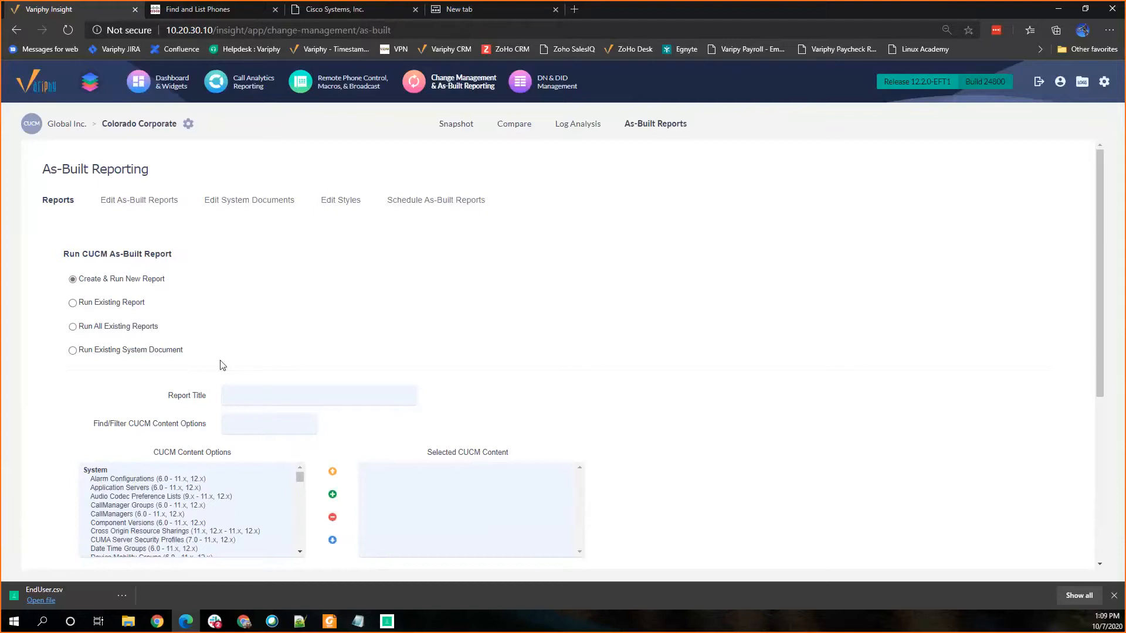
click(252, 394)
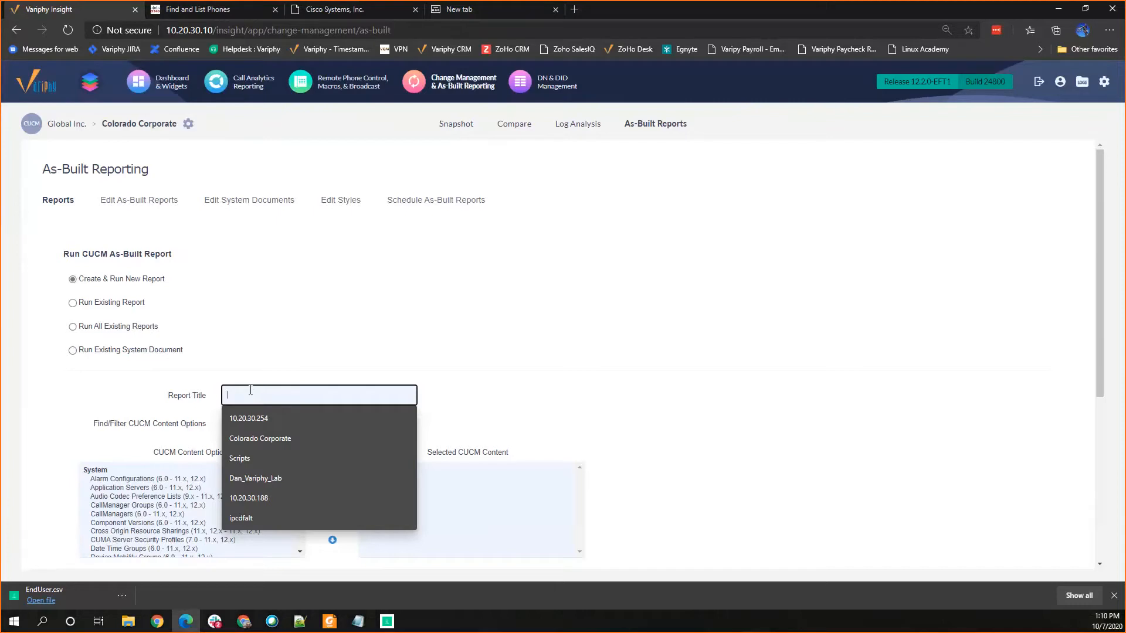
text(I)
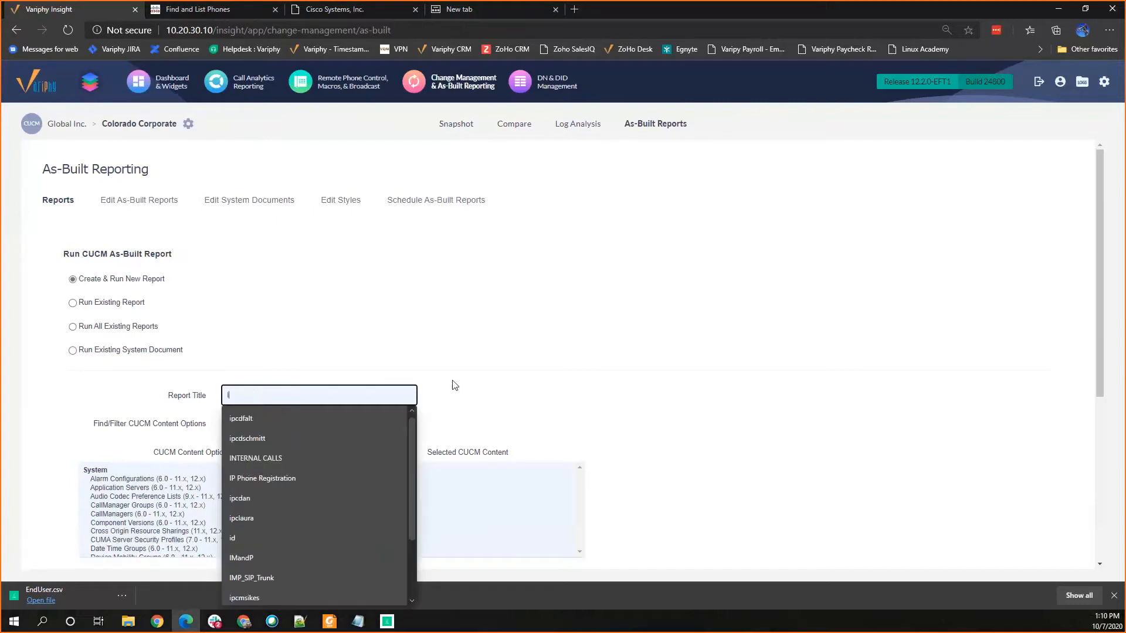
text(P Phone Info)
click(490, 378)
Step: Locate the IP phone entries among the CUCM content options and enter "IP Phone Regs" as the content filter
scroll(490, 379, down, 3)
scroll(174, 320, down, 1)
scroll(174, 320, up, 1)
scroll(174, 319, up, 1)
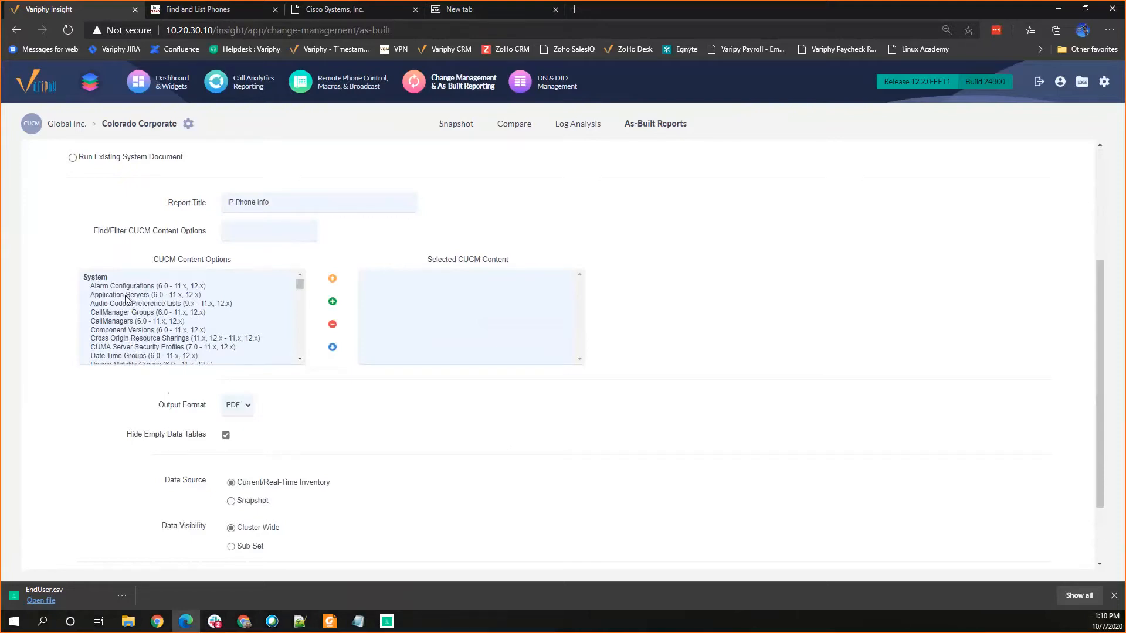
drag(299, 283, 298, 329)
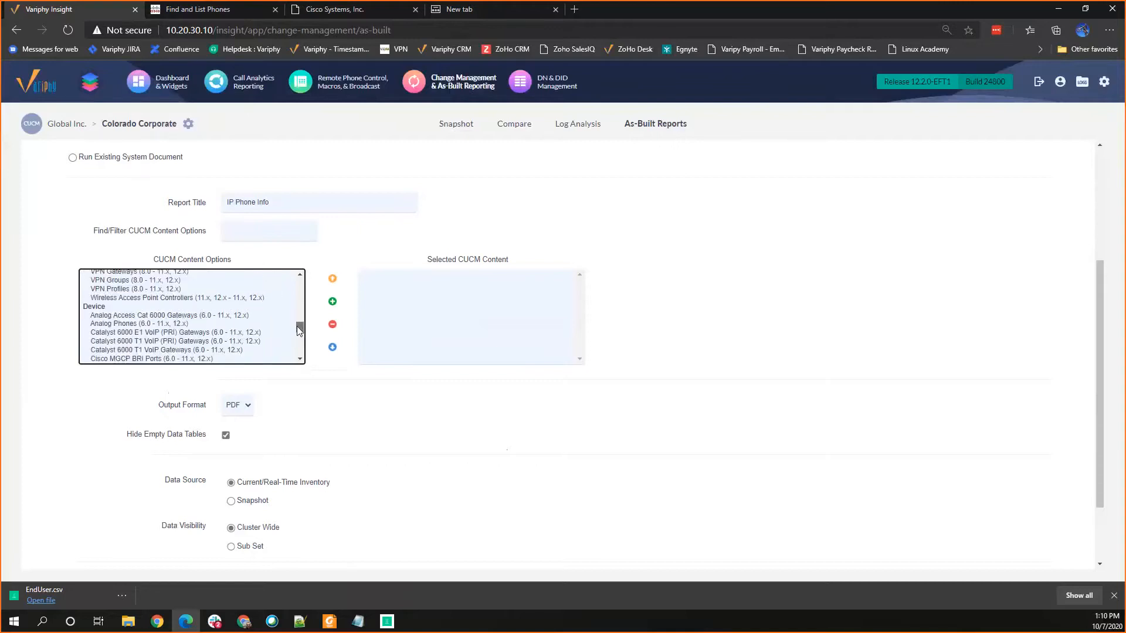
drag(297, 329, 298, 340)
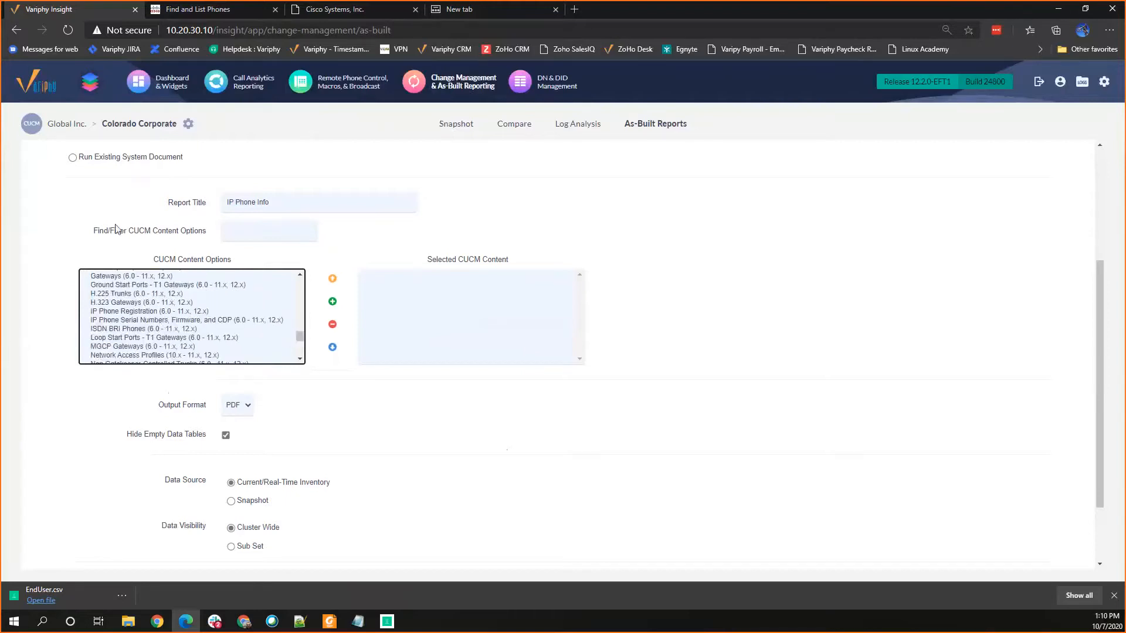
click(250, 230)
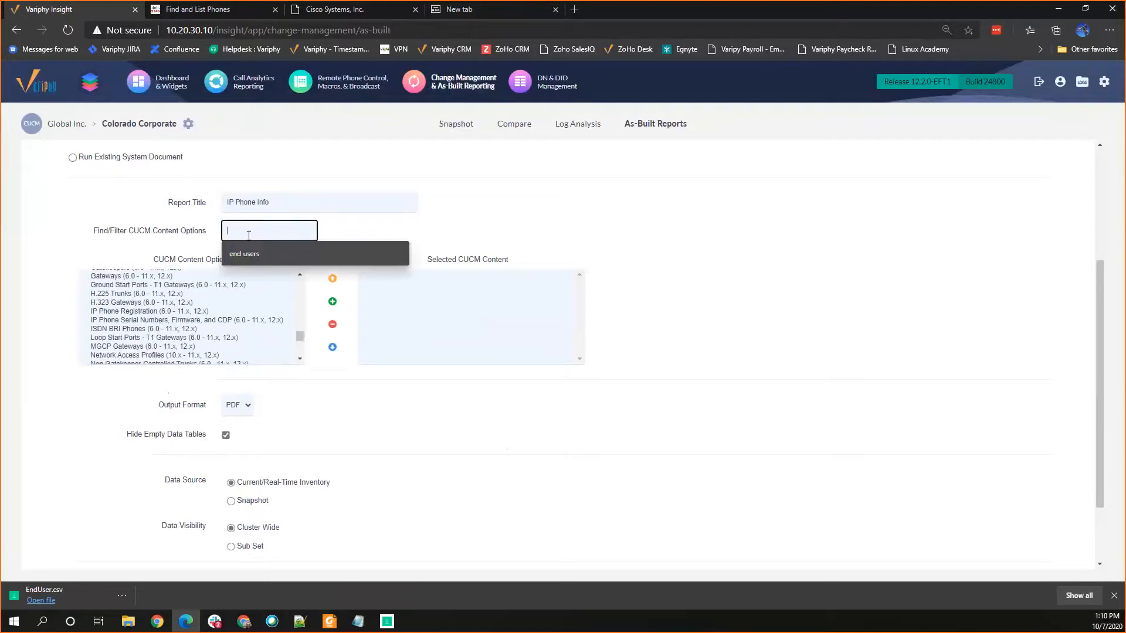
text(IP Phone)
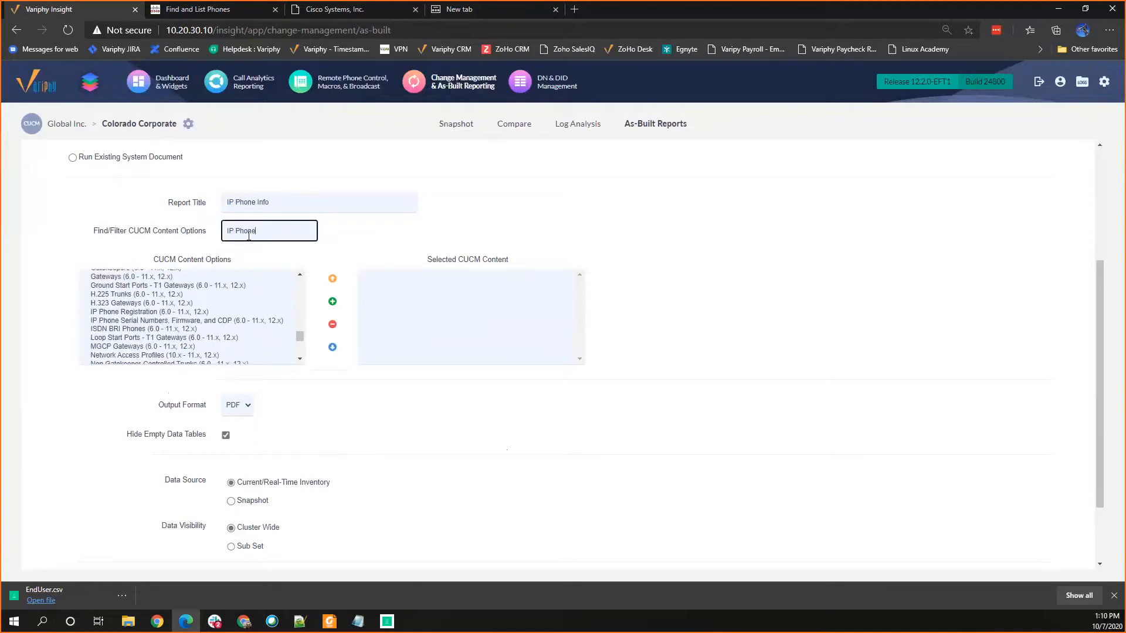
text( Regs)
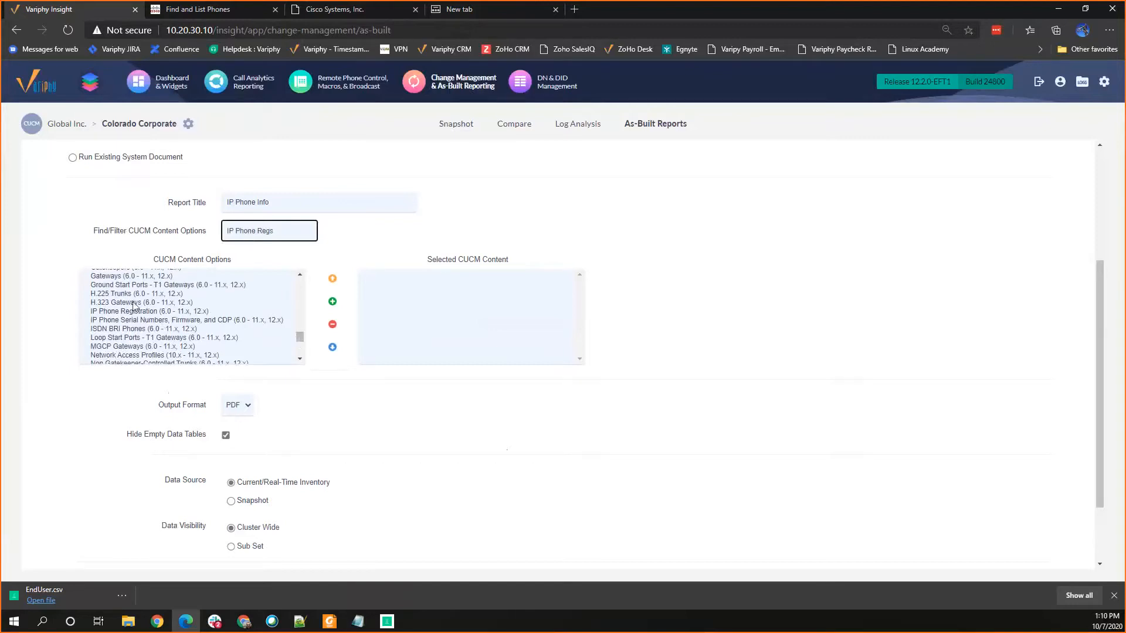
Step: Add "IP Phone Serial Numbers, Firmware, and CDP" to the selected CUCM content and set the output format to CSV
click(131, 320)
click(332, 302)
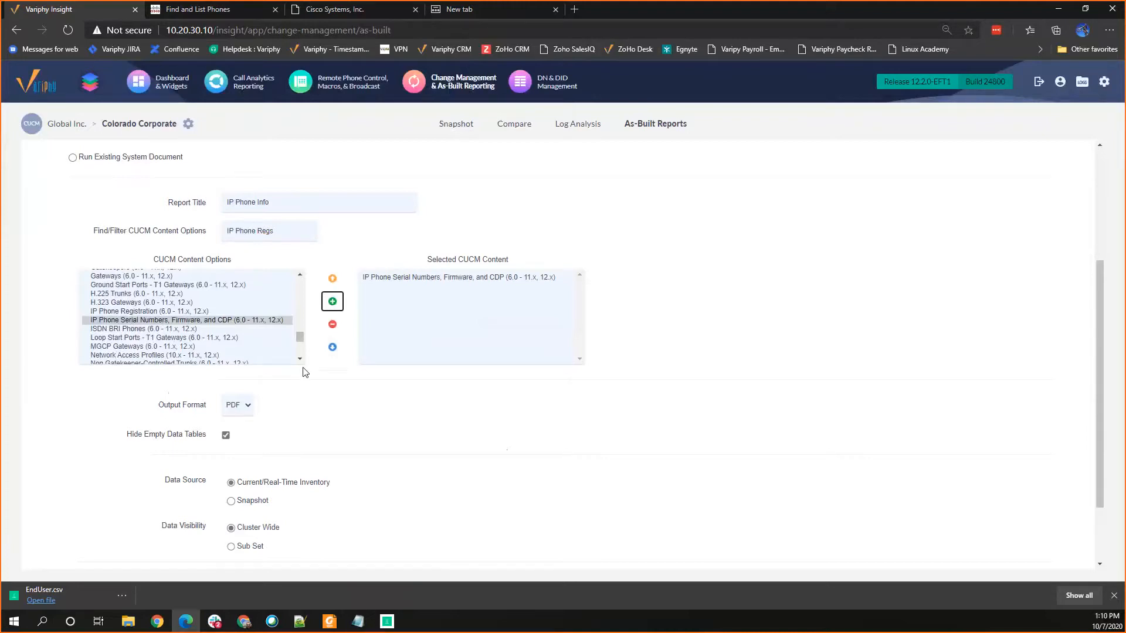
click(246, 404)
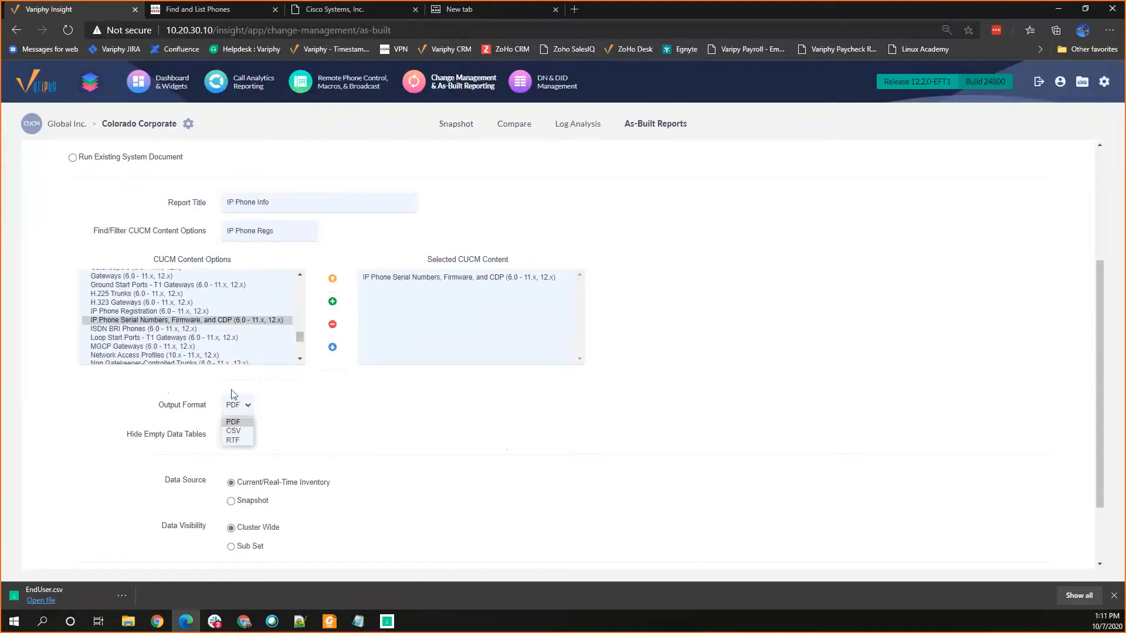
click(233, 431)
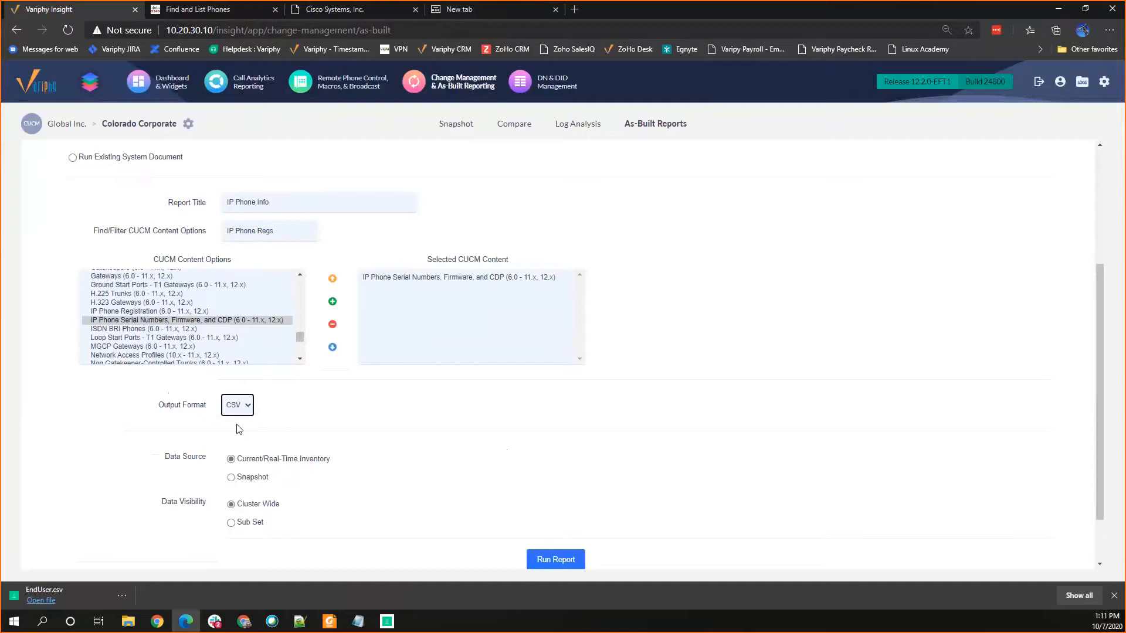
click(242, 408)
click(294, 406)
Step: Check which snapshots are offered as the data source, and set the source back to Current/Real-Time Inventory
click(249, 479)
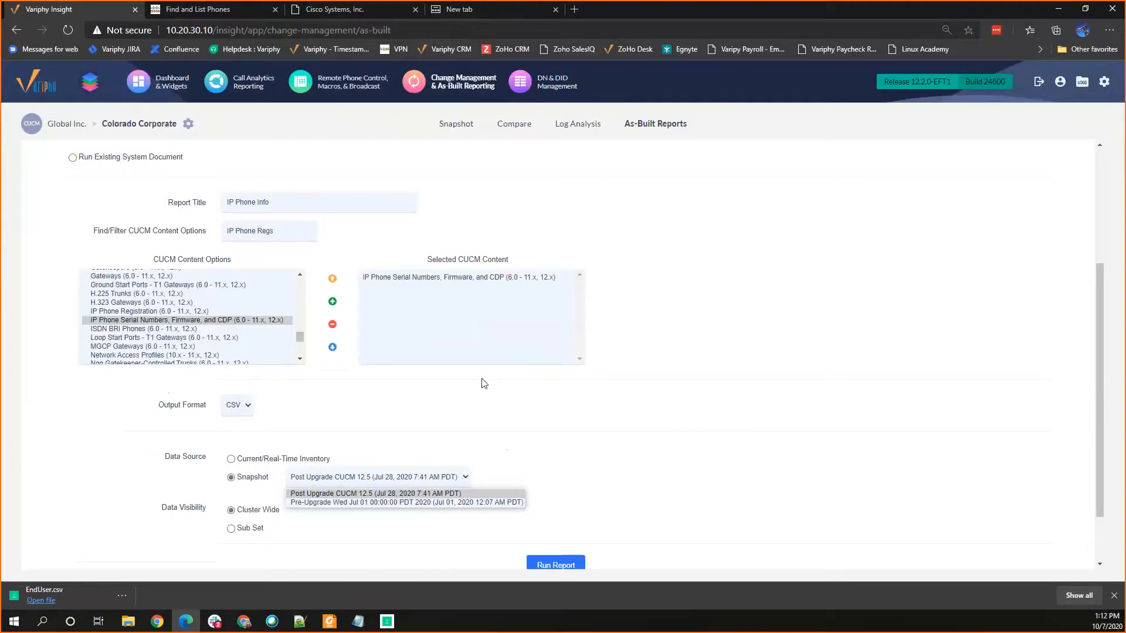
click(483, 418)
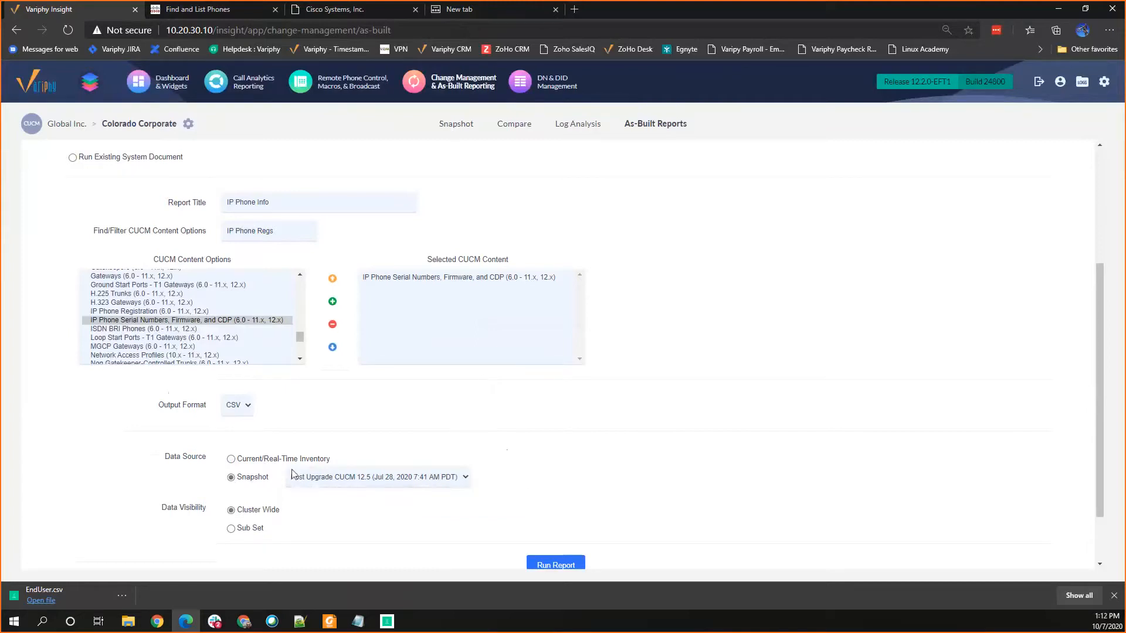
click(232, 461)
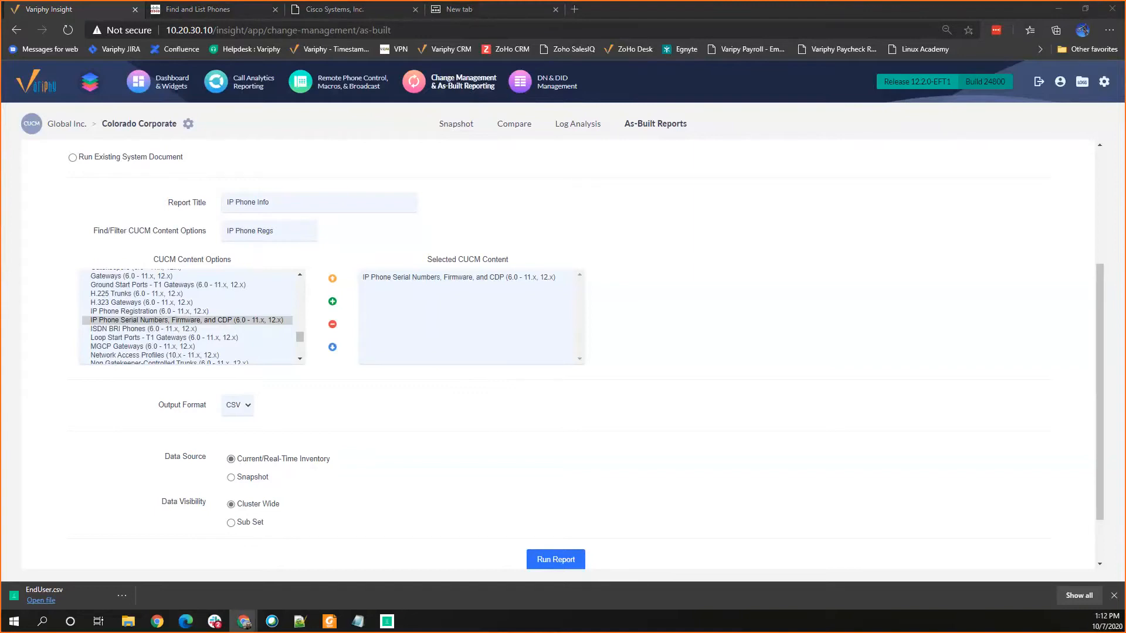
Step: Switch to the IPPhoneSerialNumber spreadsheet, maximize its window, and look through the phone rows and their columns out to the ITL data
drag(395, 61, 395, 61)
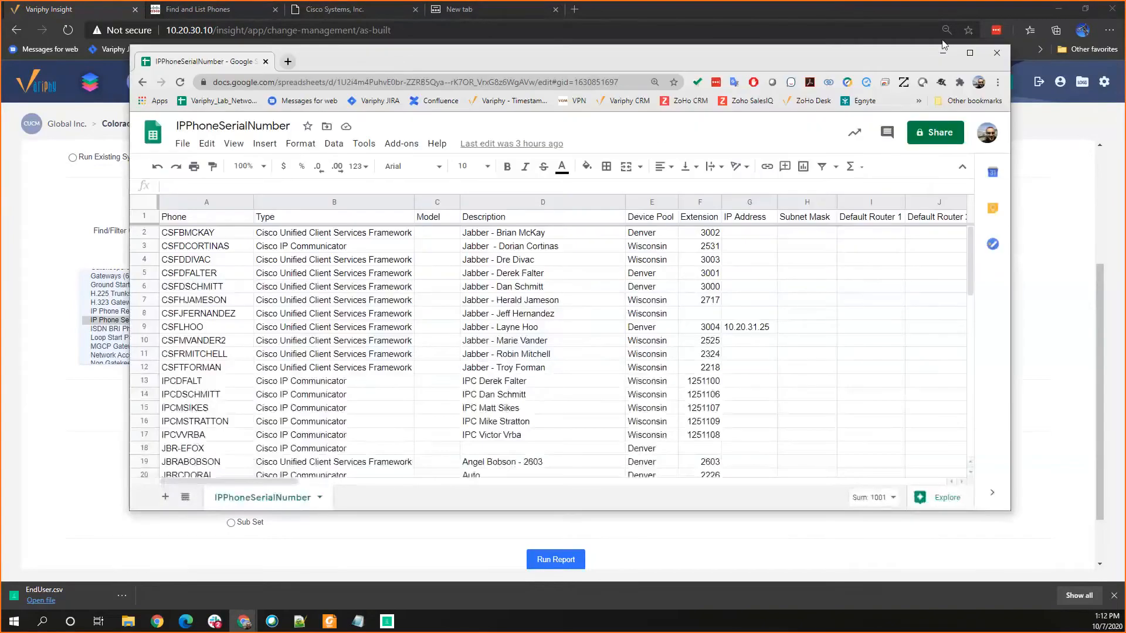
click(970, 54)
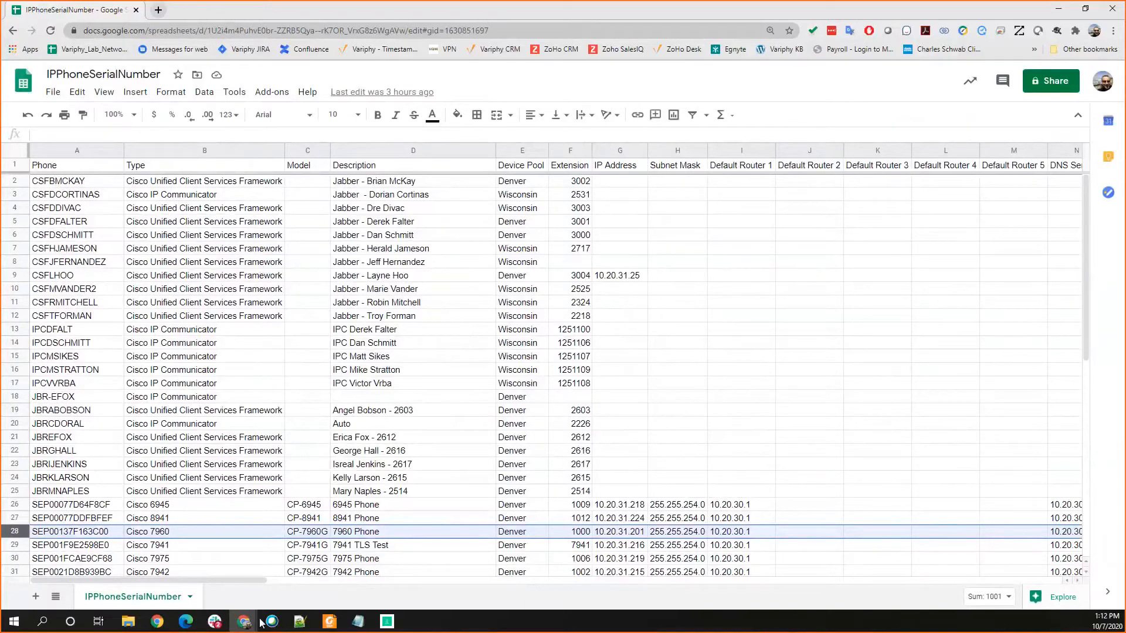
drag(245, 581, 211, 583)
scroll(193, 546, down, 3)
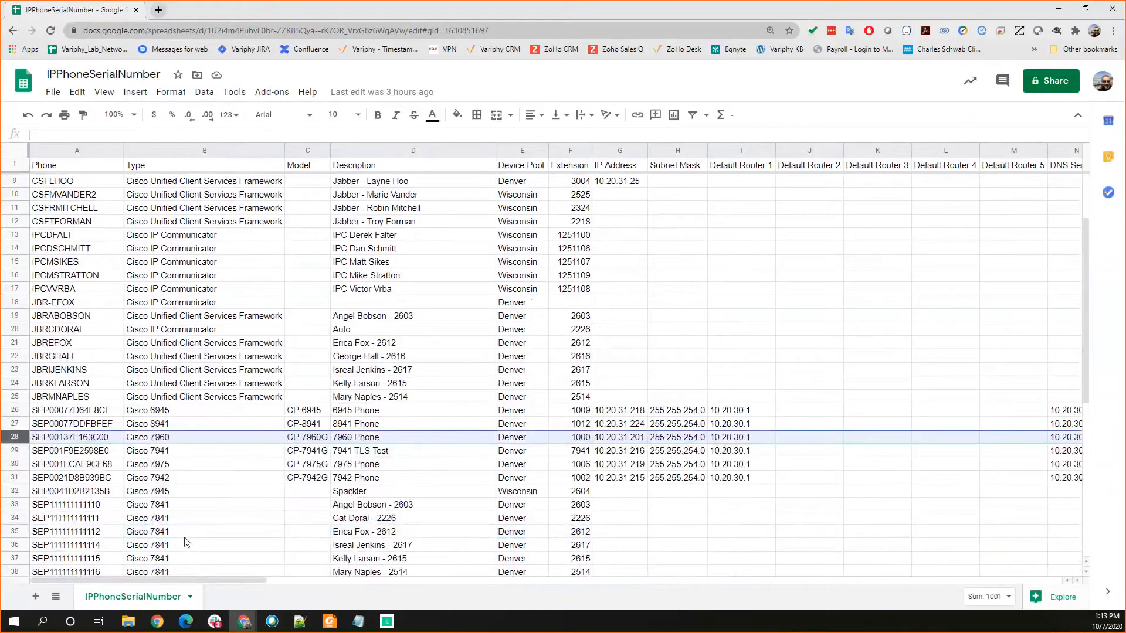
scroll(188, 540, down, 2)
scroll(183, 542, down, 2)
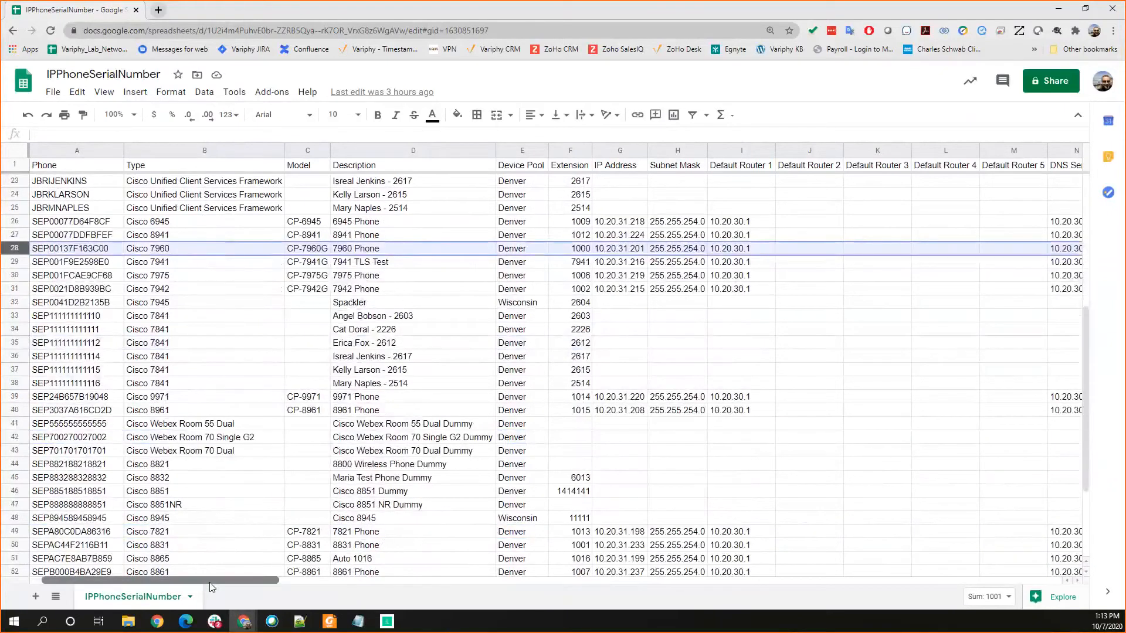
drag(209, 582, 821, 630)
drag(777, 580, 908, 580)
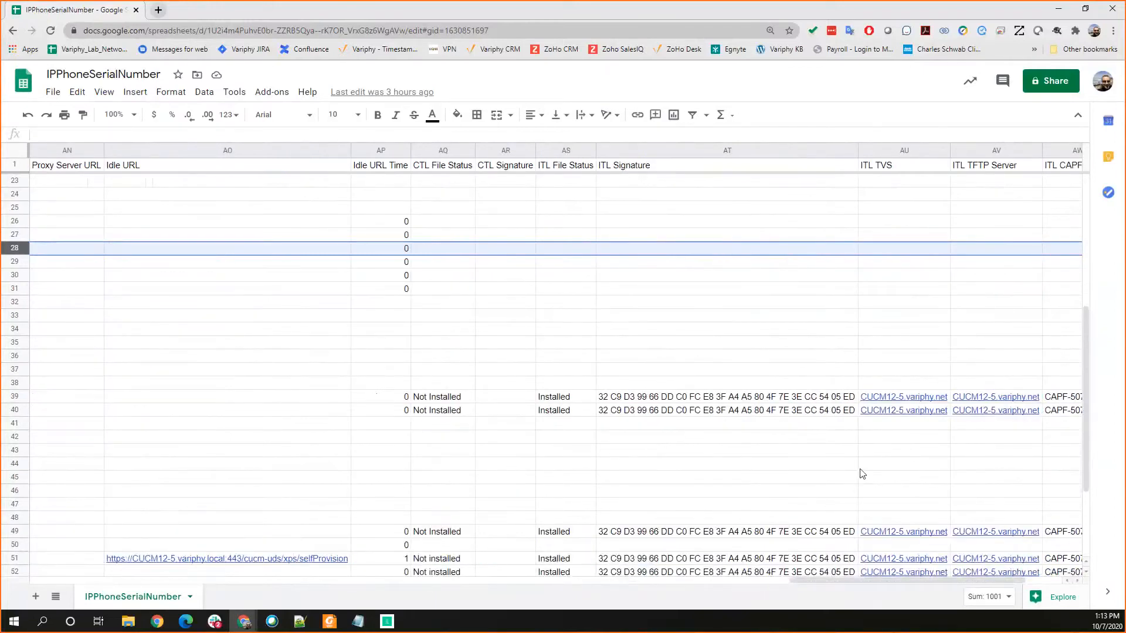
scroll(838, 418, down, 2)
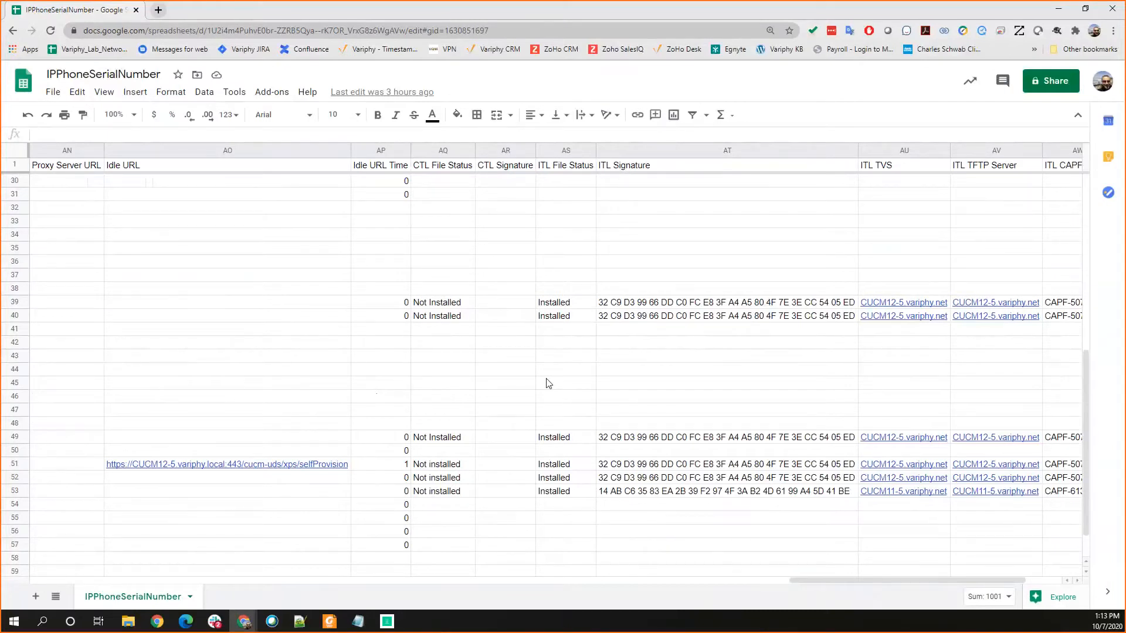
Step: Select row 53 for the 8851 phone and examine its values from the ITL columns back to the phone details
click(16, 491)
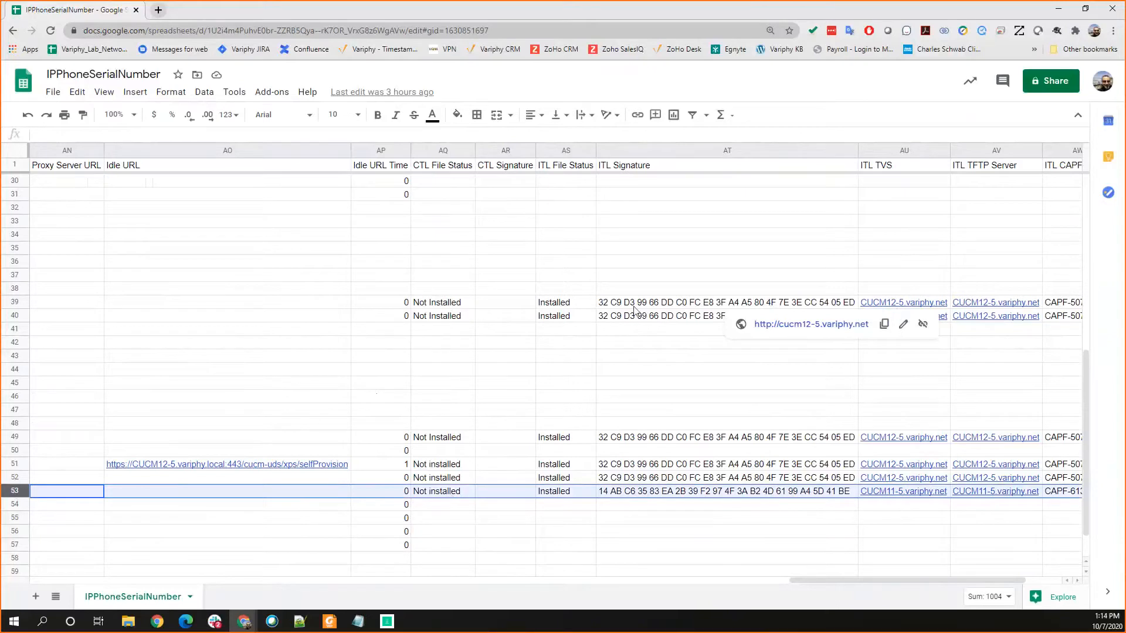
drag(801, 580, 842, 590)
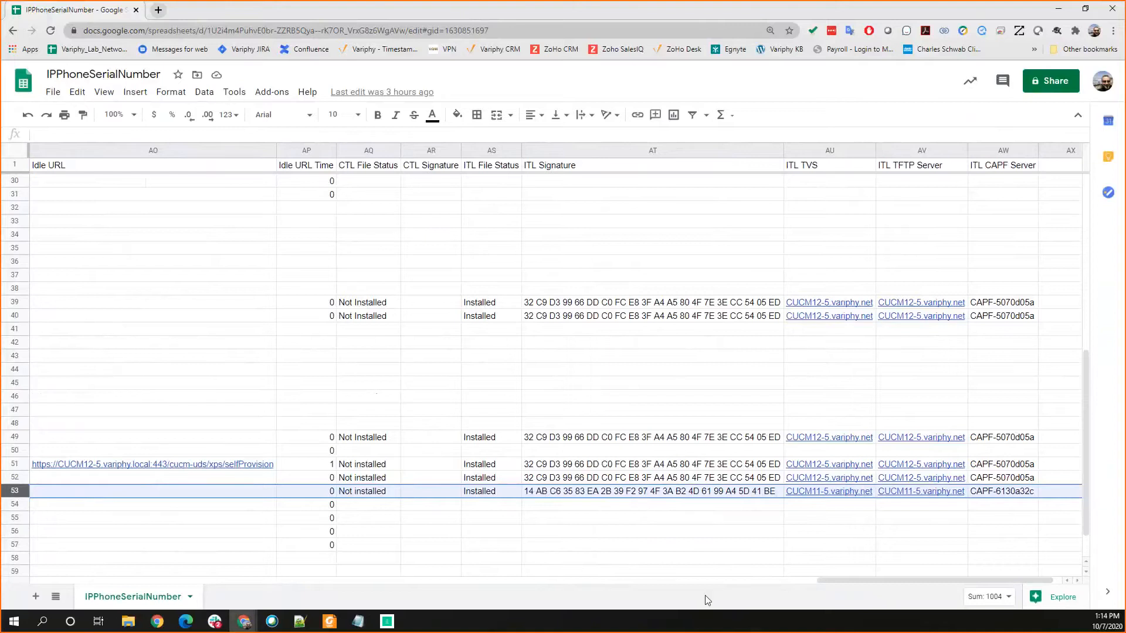
drag(891, 580, 88, 580)
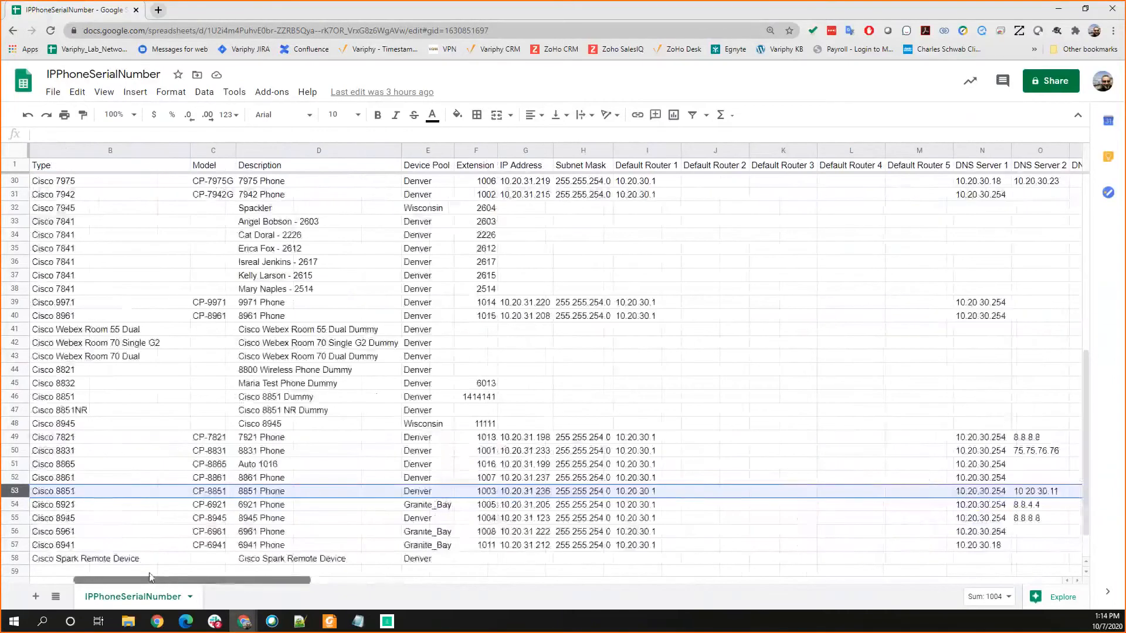
drag(167, 572, 337, 591)
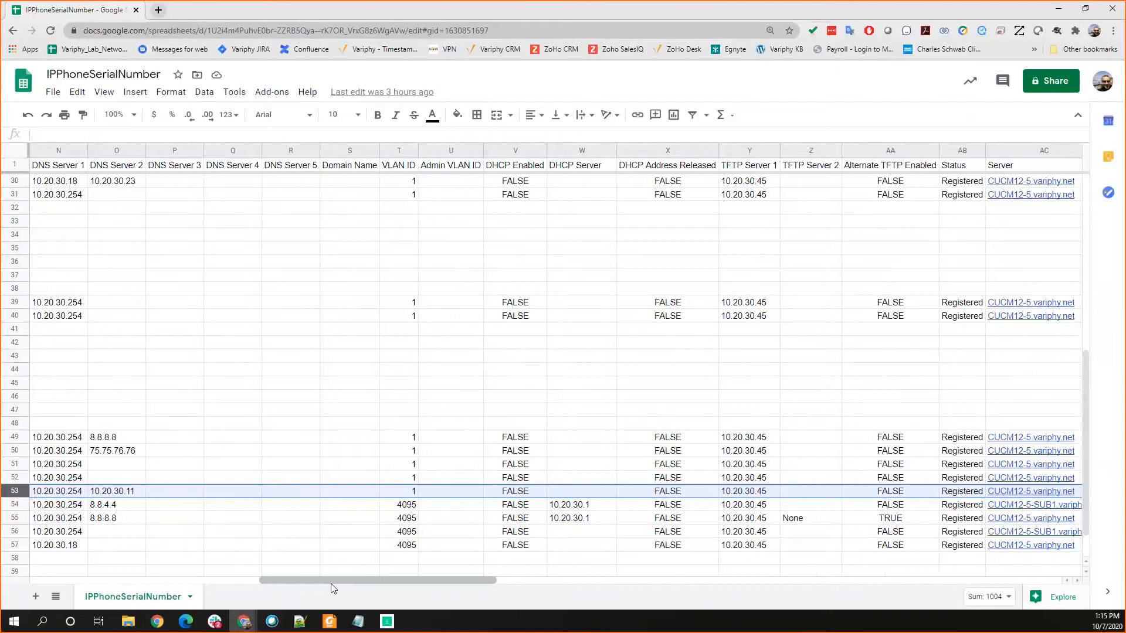
drag(407, 581, 138, 581)
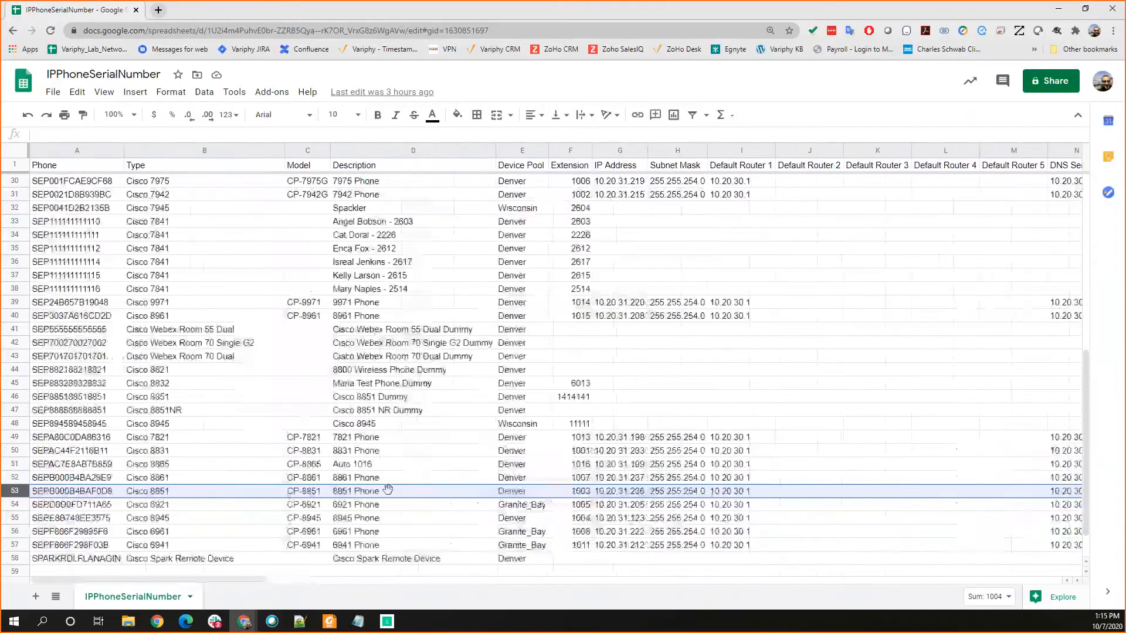
Step: Select row 28 for the 7960 phone and examine its network settings, neighbor IP address and neighbor port
scroll(394, 490, up, 7)
scroll(479, 407, down, 3)
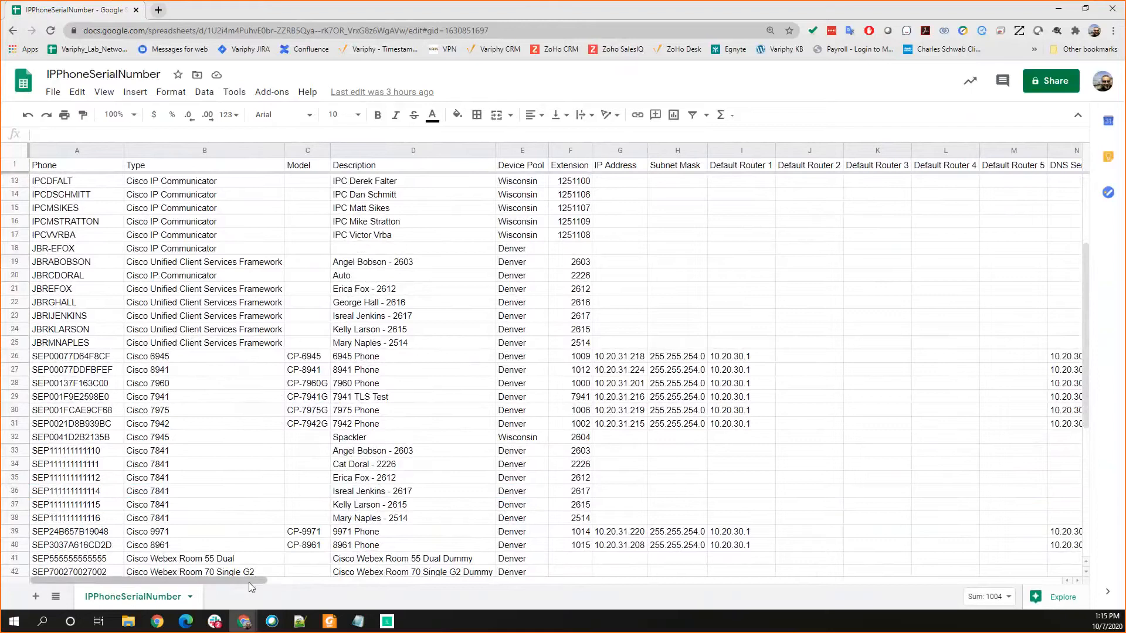
drag(248, 584, 282, 583)
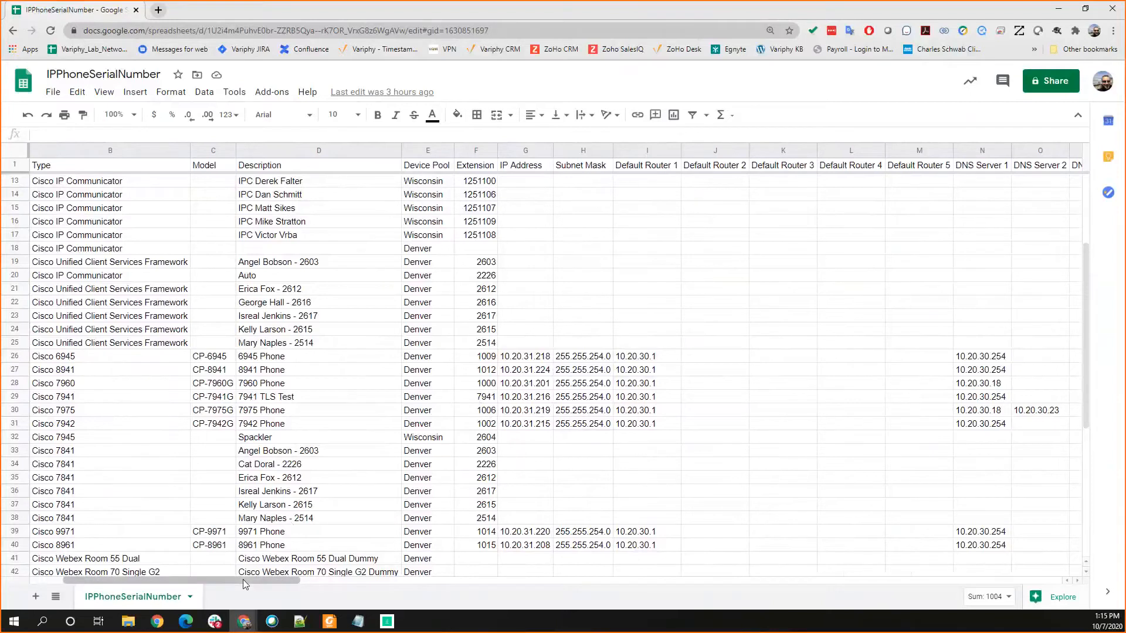
drag(243, 580, 347, 594)
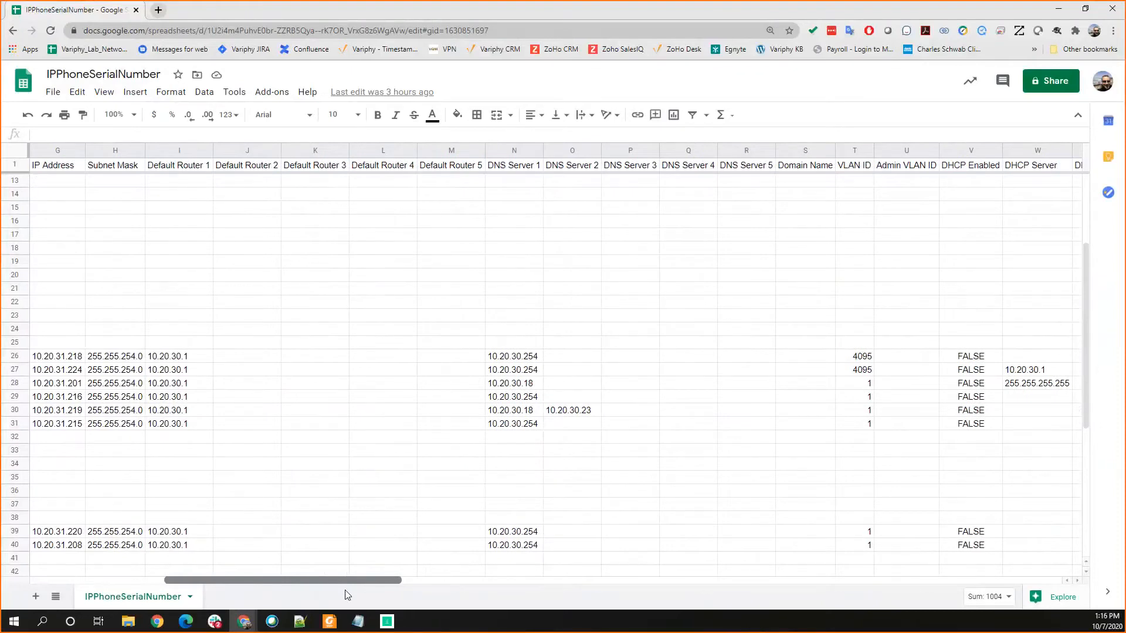
click(19, 388)
click(21, 385)
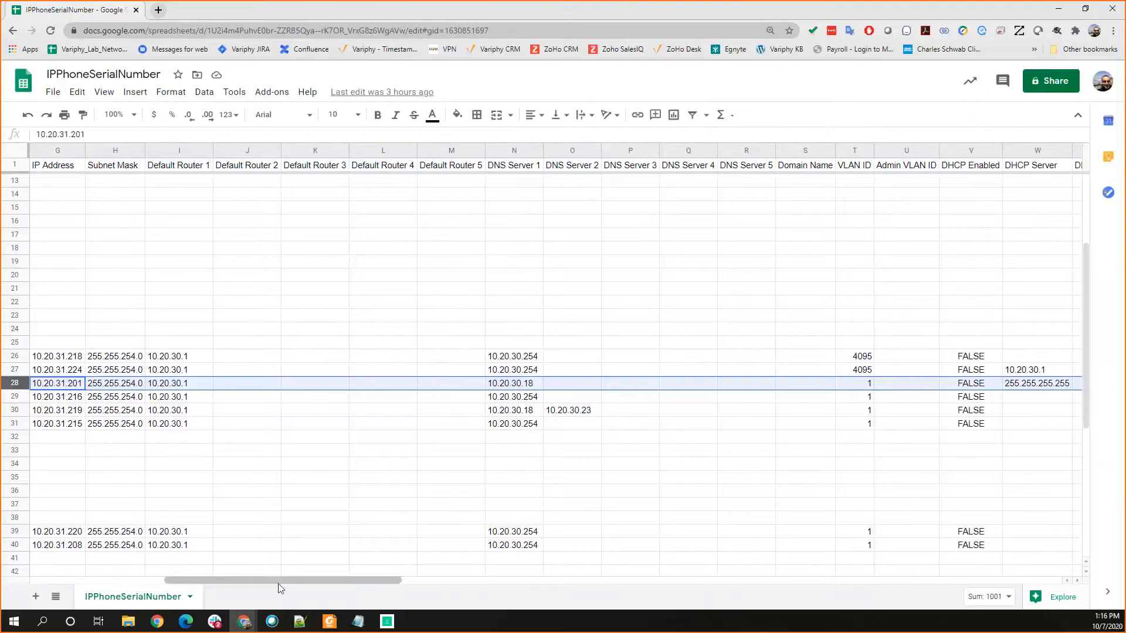
drag(277, 582, 347, 594)
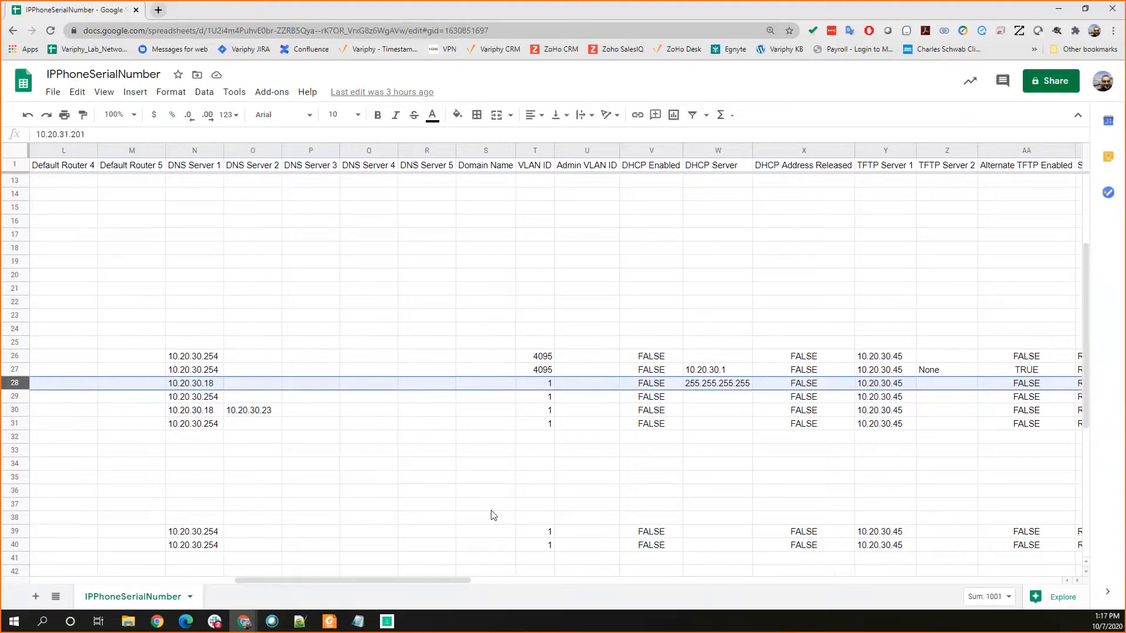
drag(396, 581, 587, 595)
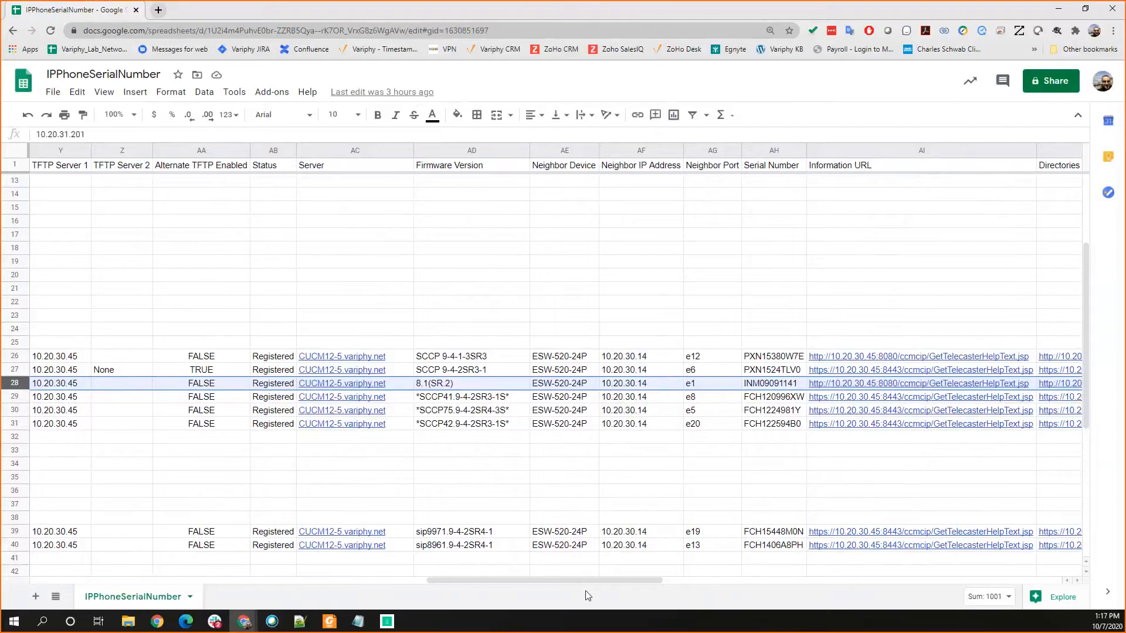
click(623, 386)
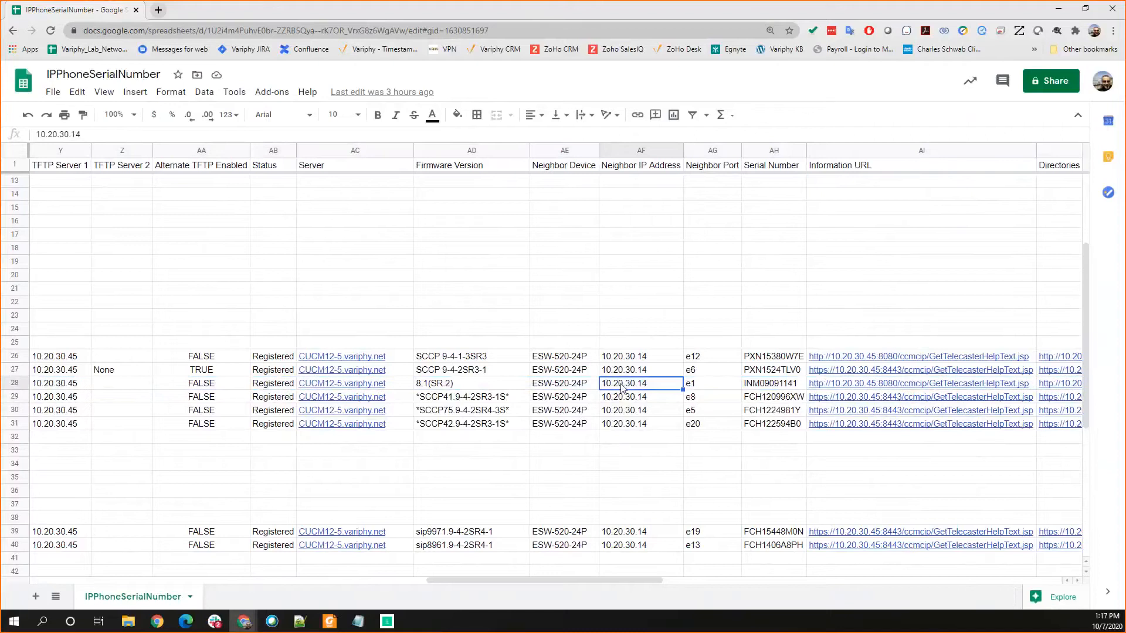
click(687, 387)
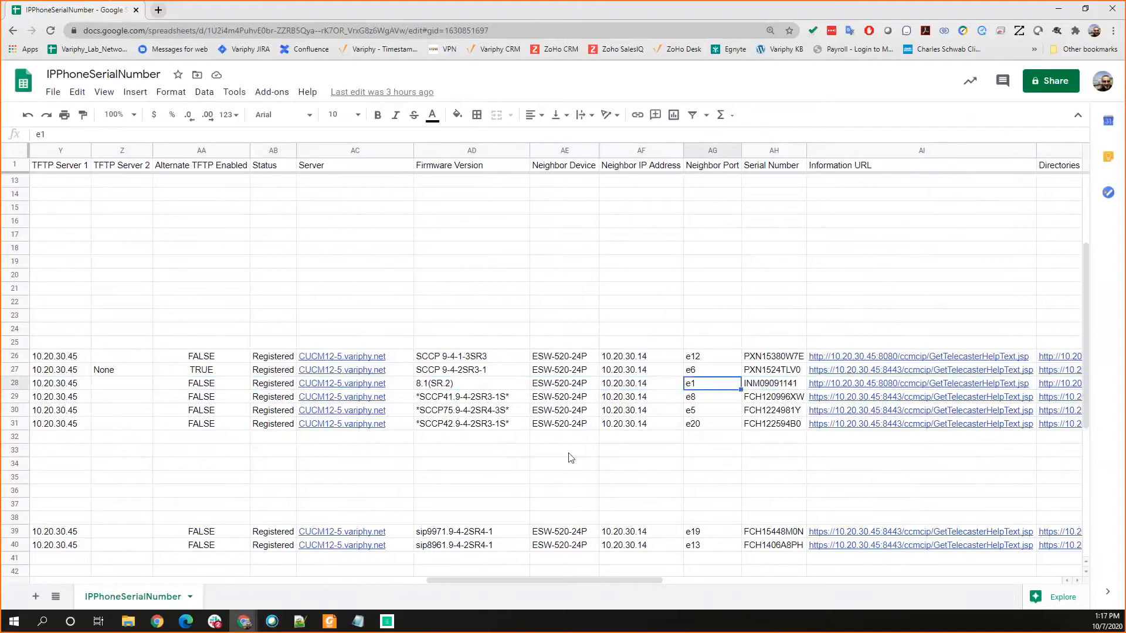
Step: Highlight the Firmware Version and Serial Number columns in turn and review their entries for the phones
drag(557, 579, 307, 577)
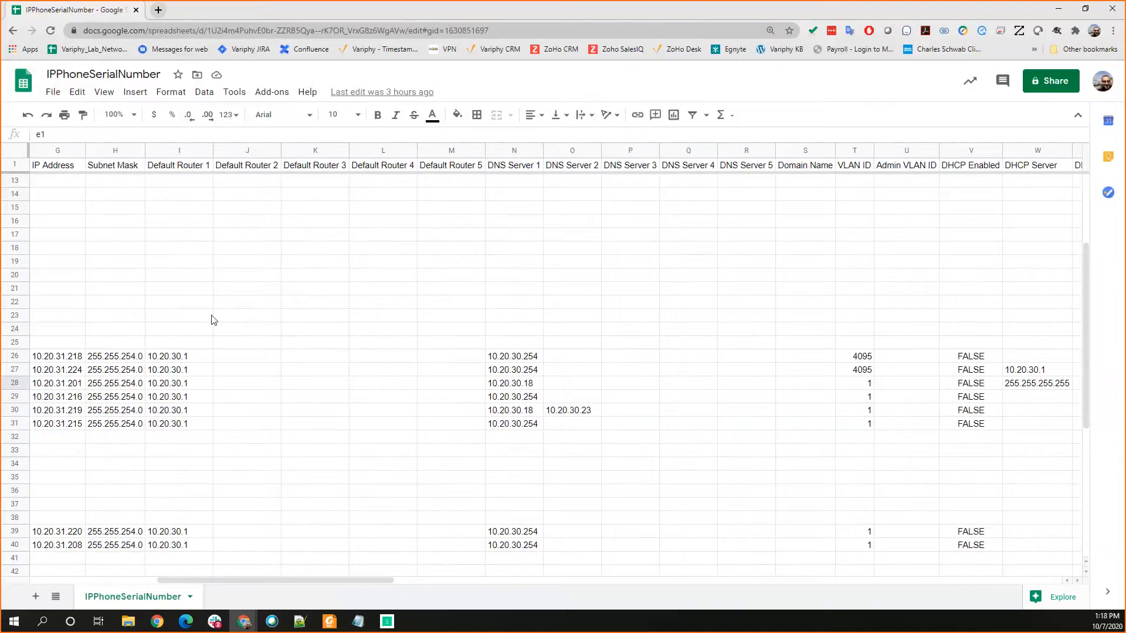
drag(341, 581, 583, 604)
click(570, 153)
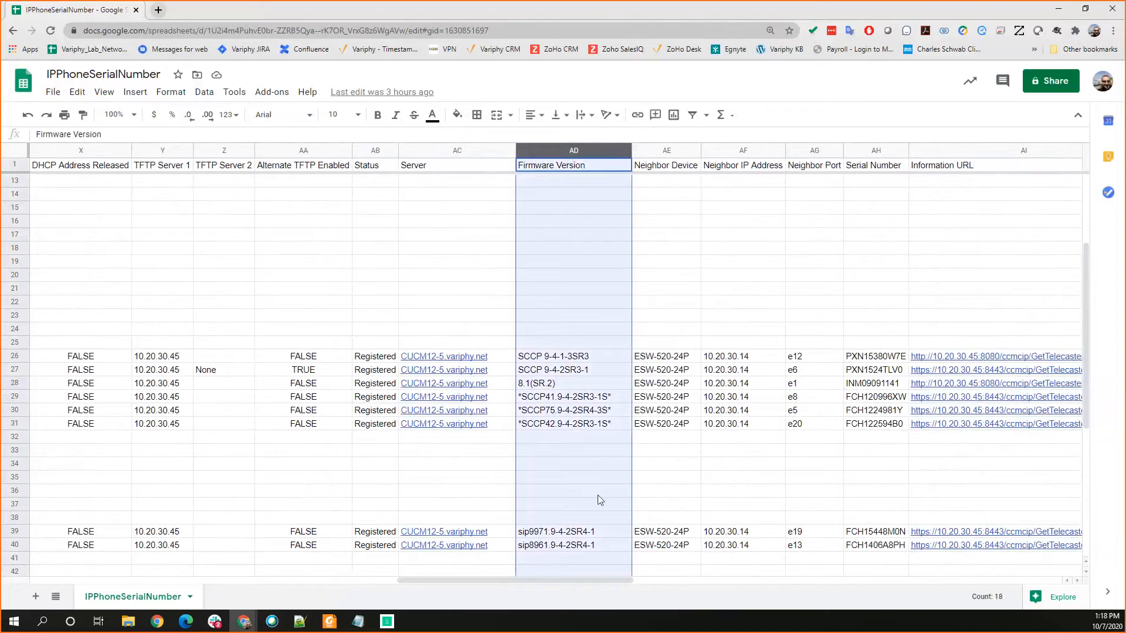
click(875, 152)
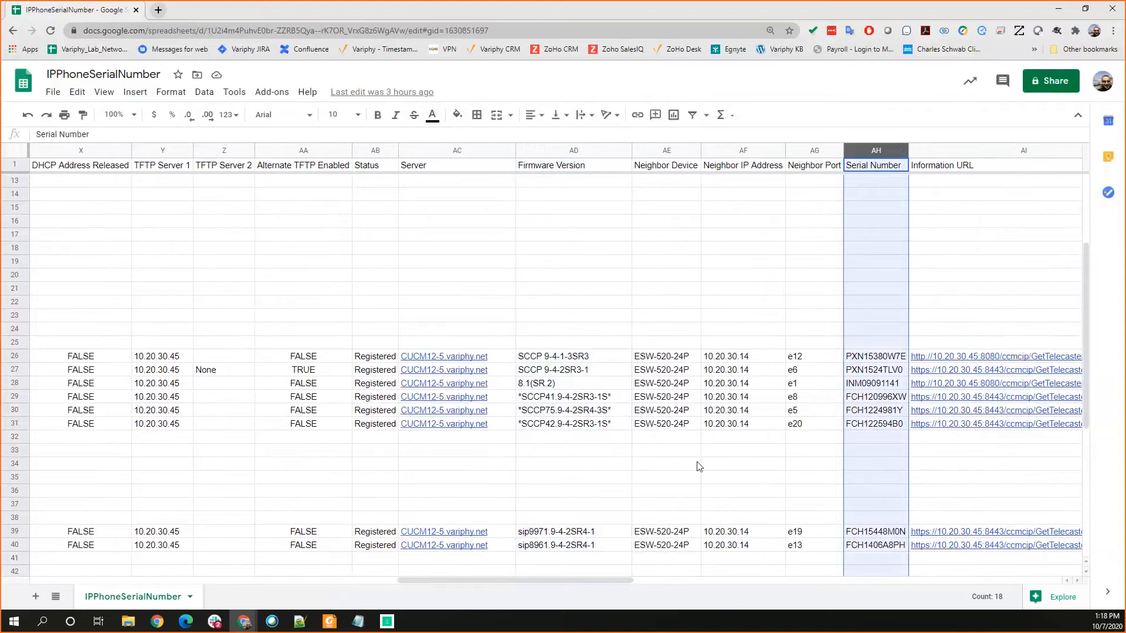
scroll(554, 352, down, 3)
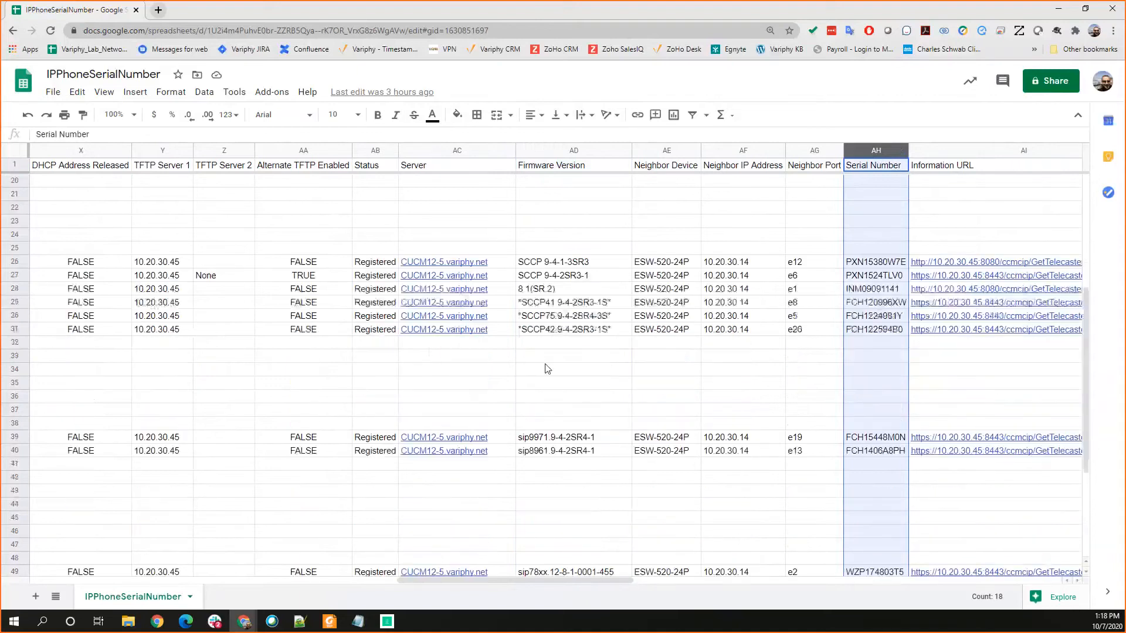
scroll(548, 371, down, 1)
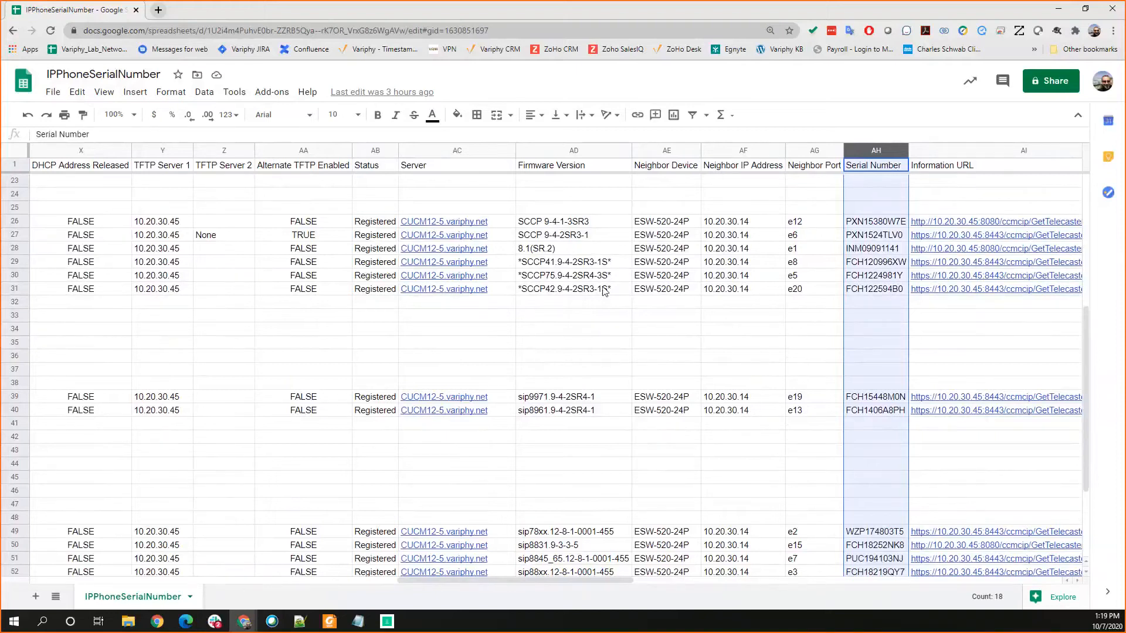
Step: Switch back to the Variphy as-built report form, clear the report title, and filter the CUCM content options by "route pa"
mouse_move(420, 222)
click(1060, 10)
drag(300, 337, 301, 285)
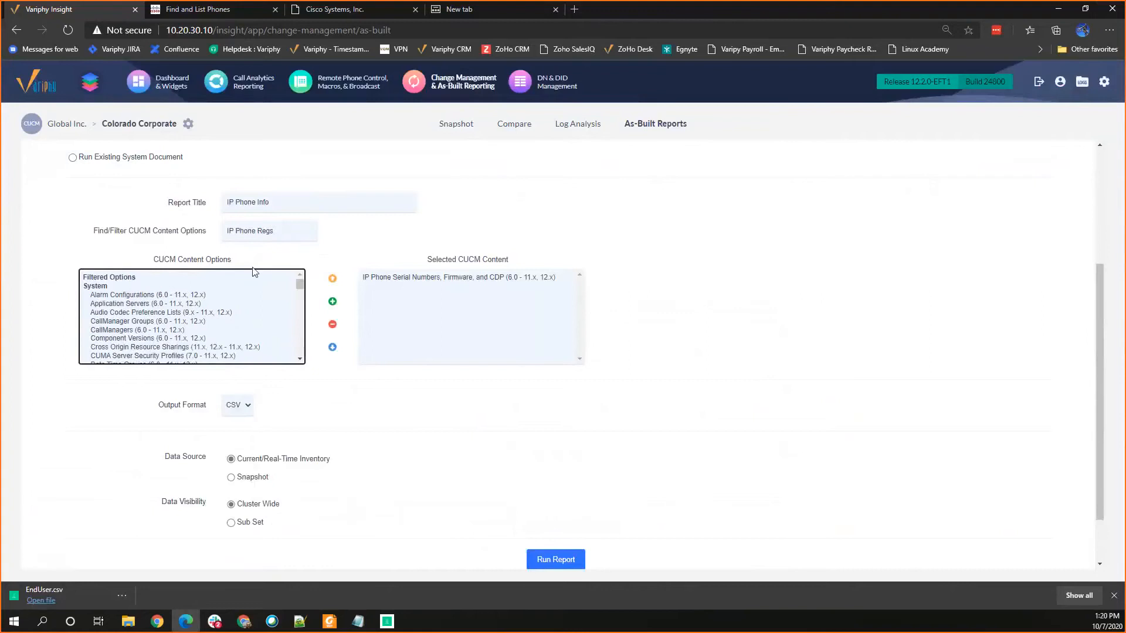
drag(291, 231, 188, 236)
key(BackSpace)
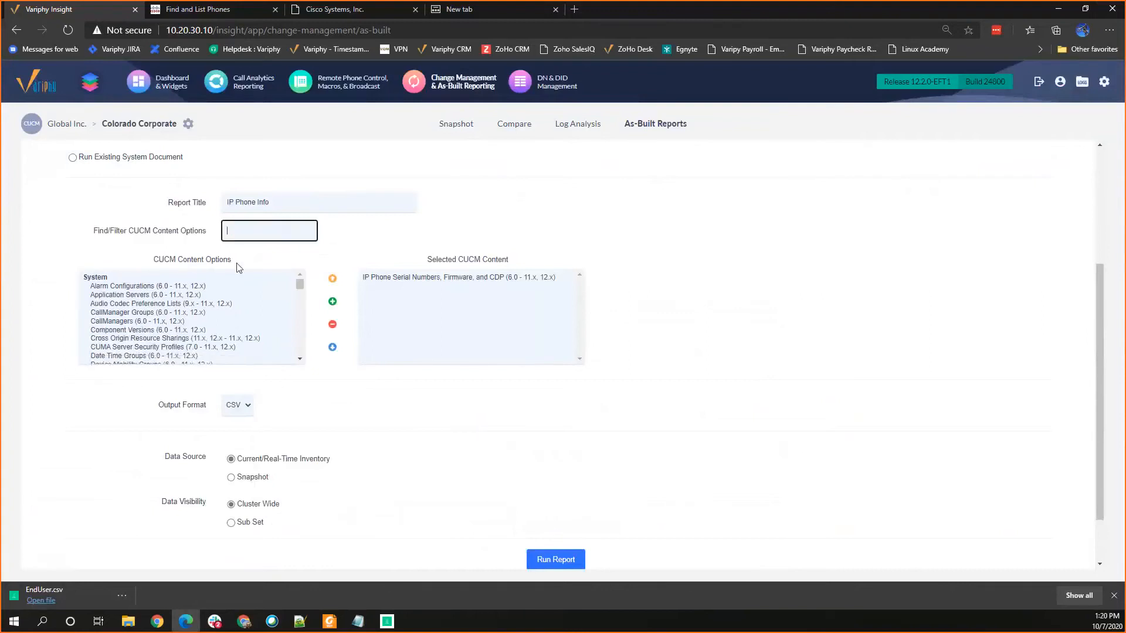
drag(275, 201, 171, 206)
key(BackSpace)
click(224, 237)
text(route part)
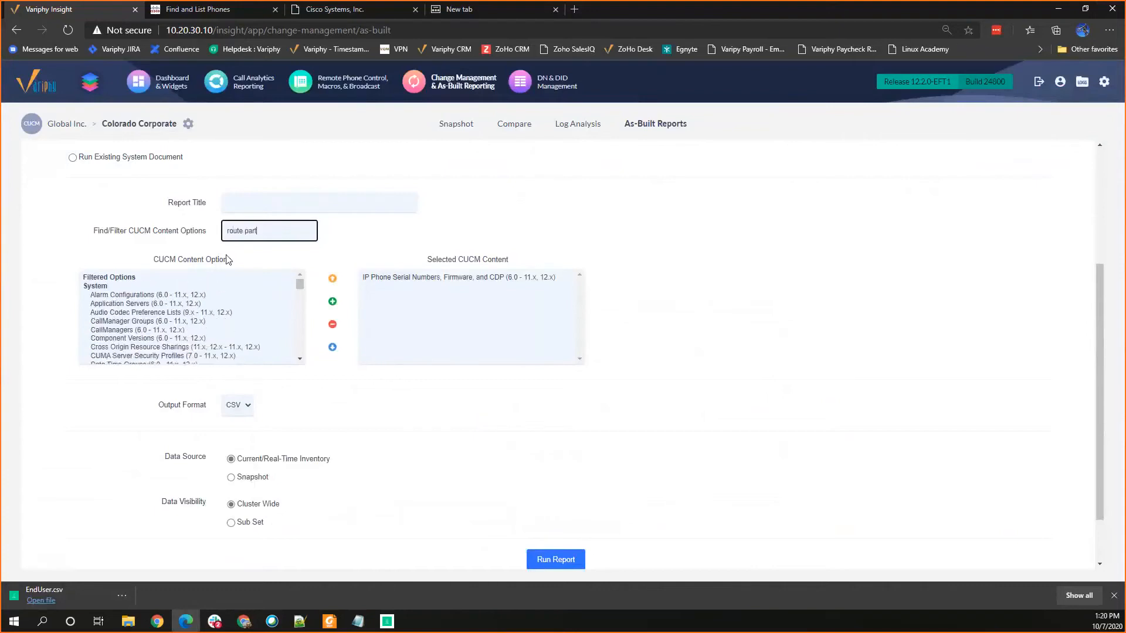
key(BackSpace)
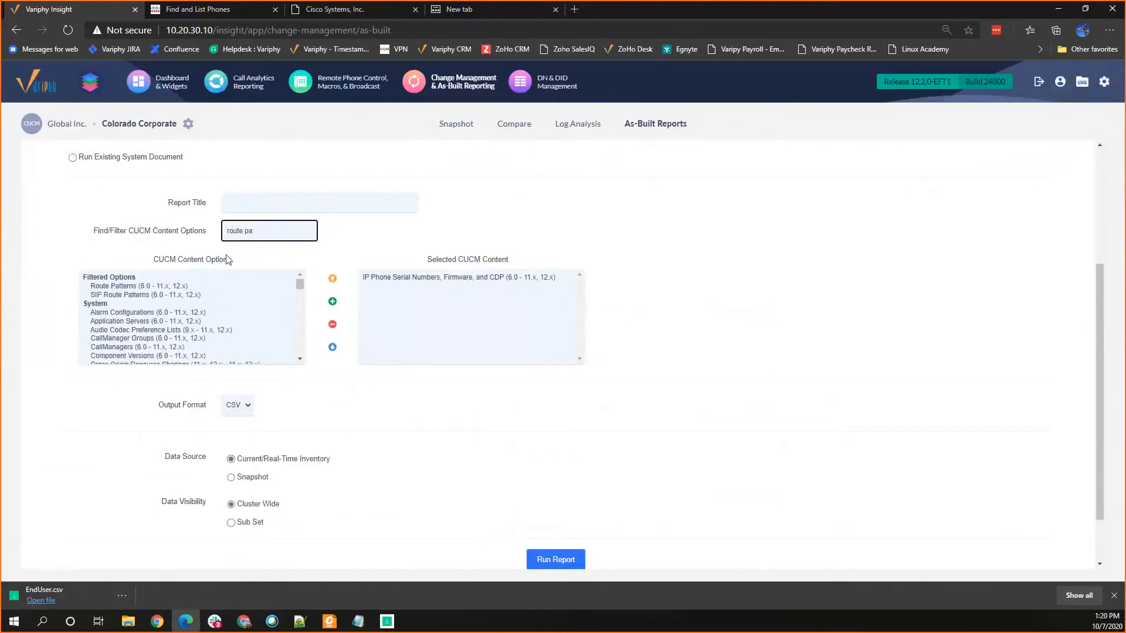
Step: Add Route Patterns to the selected CUCM content and remove the IP Phone Serial Numbers, Firmware, and CDP entry
click(139, 286)
click(333, 302)
click(411, 276)
click(333, 324)
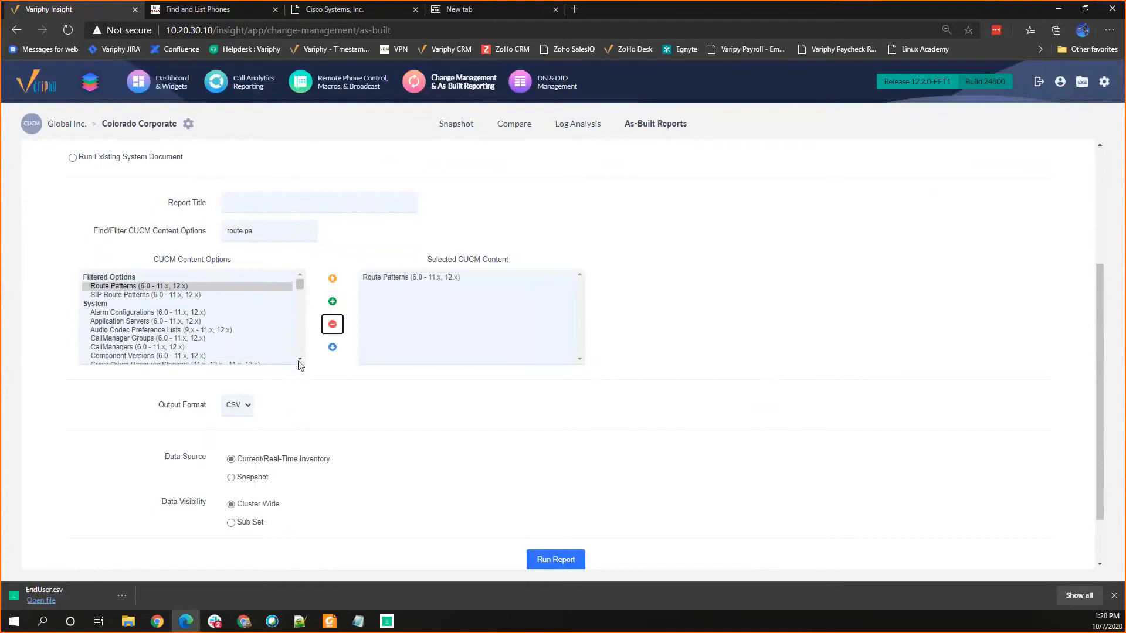
Step: Title the as-built report "Route Patterns"
click(249, 195)
text(R)
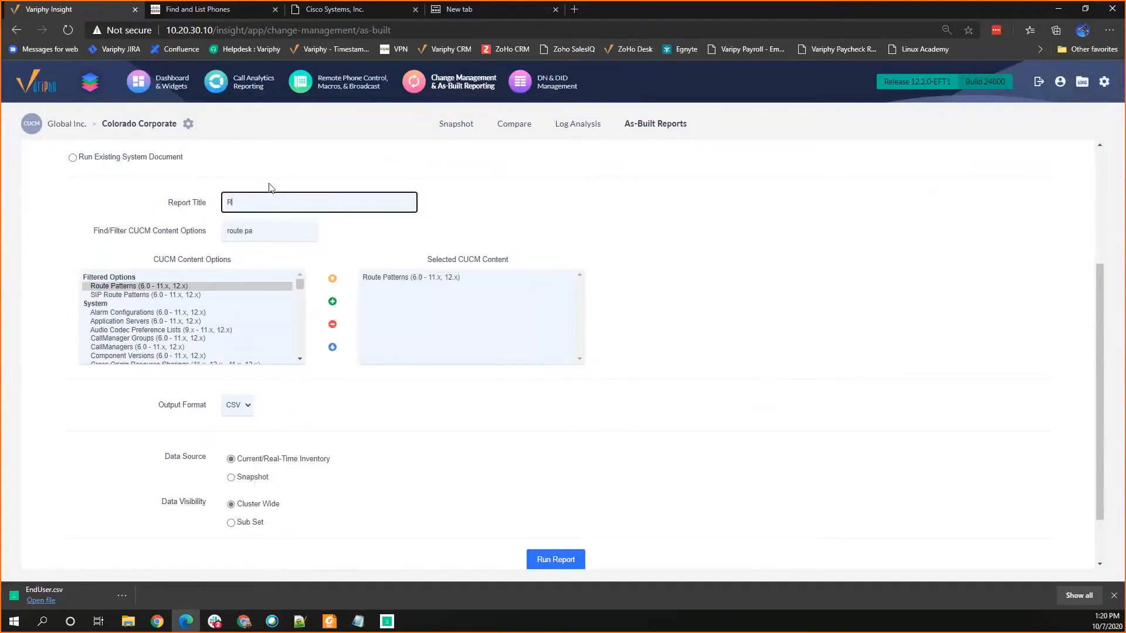
text(oute Patterjsns)
Step: Switch to CSV Viewer, examine the exported 9.@ and 911 route patterns, and return to the report form
click(387, 621)
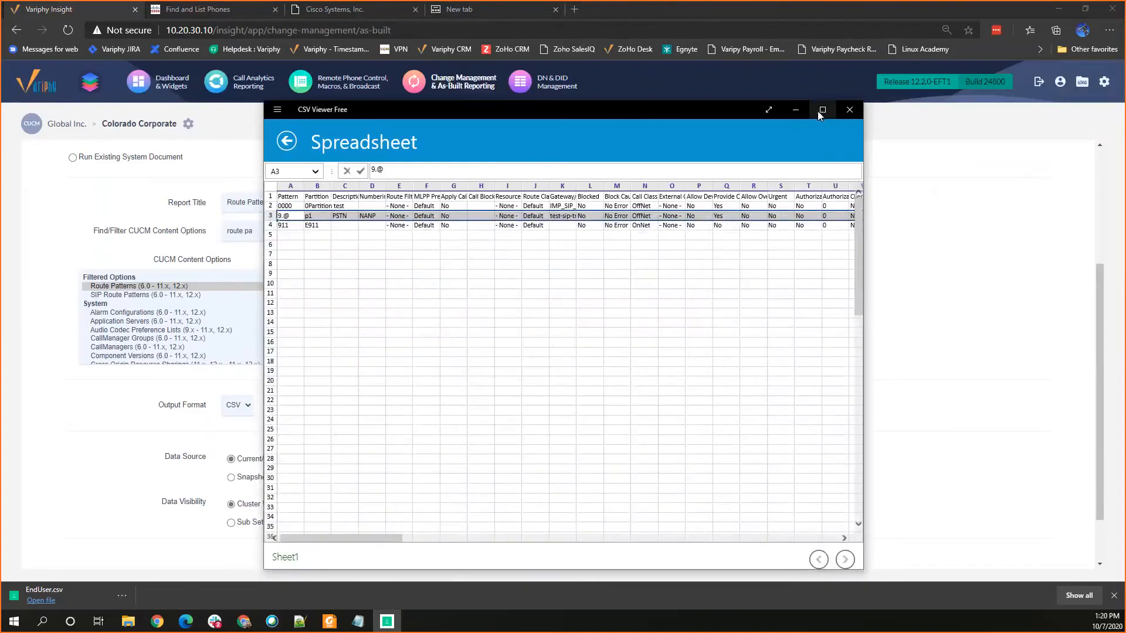
click(294, 228)
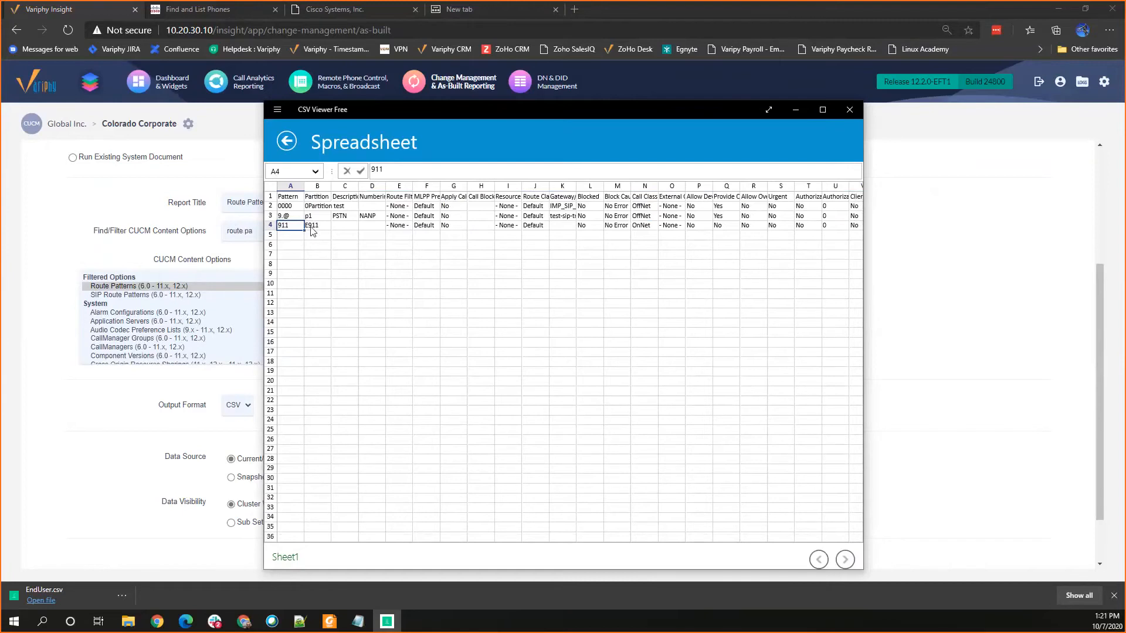
click(796, 111)
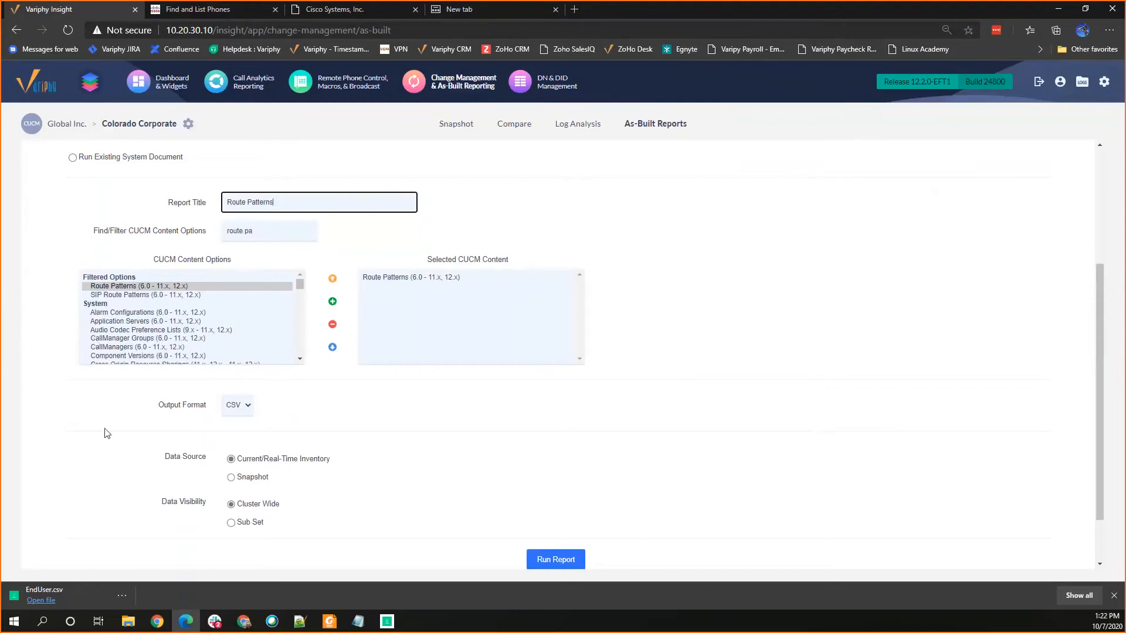
Step: Limit the report's data visibility to a sub set and open the CUCM Subsets configuration
click(231, 523)
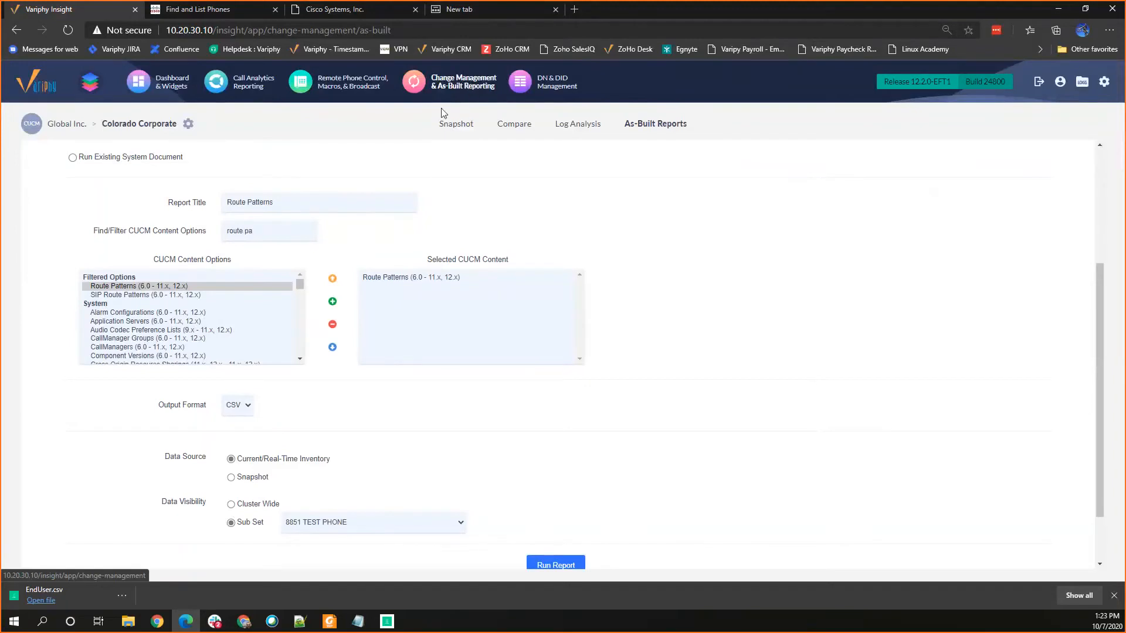
click(1104, 82)
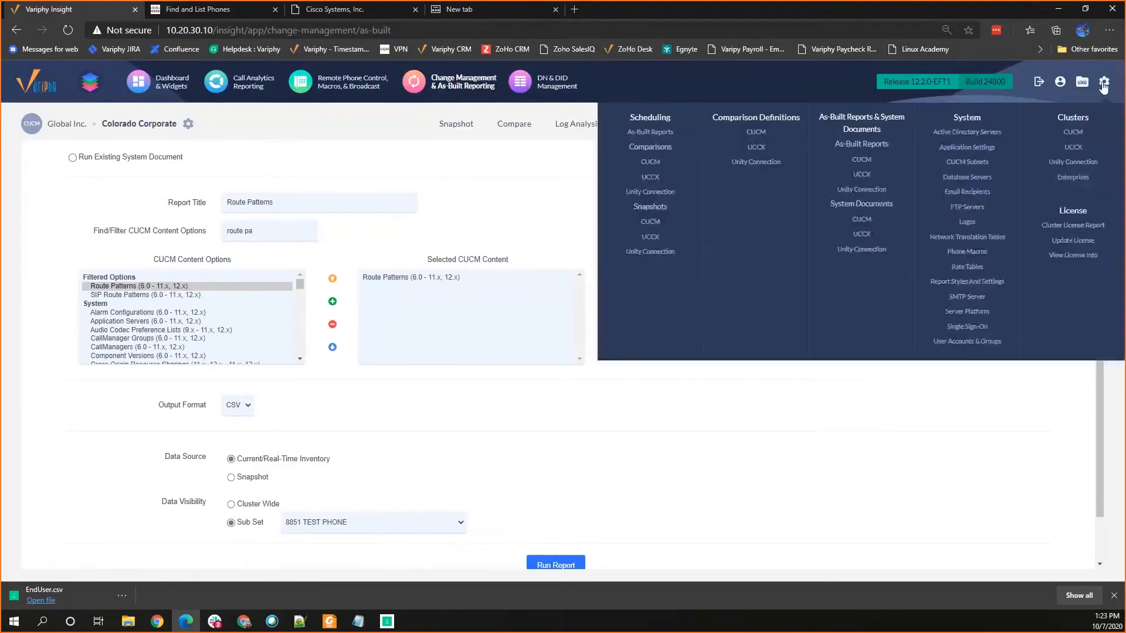
click(954, 164)
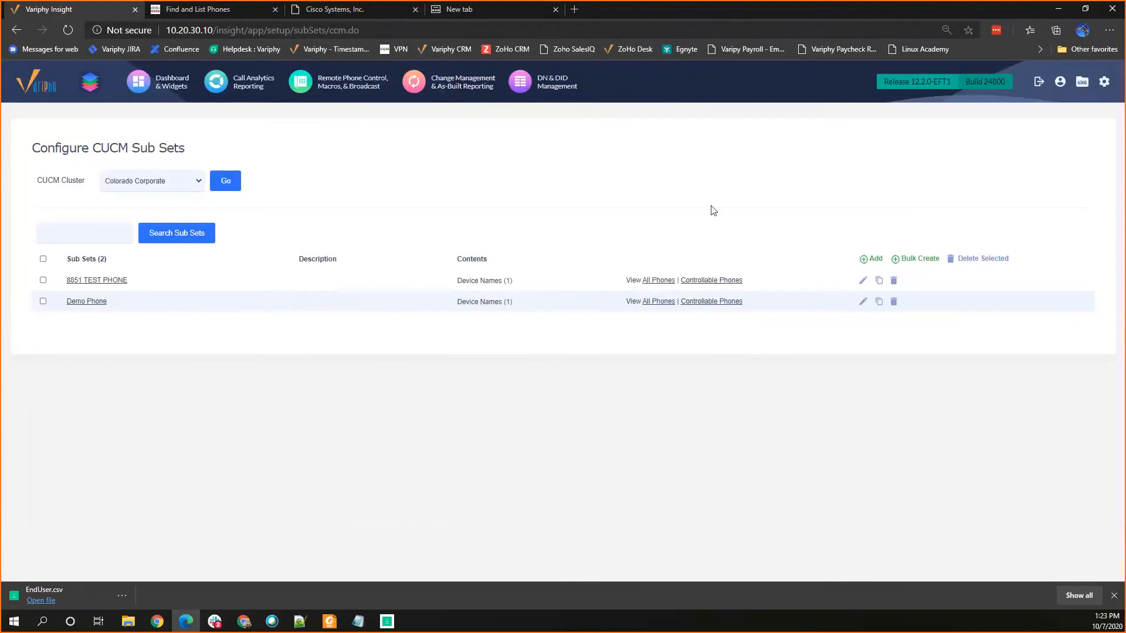
Step: Add a new CUCM sub set for Colorado Corporate named "Denver Location Phones"
click(859, 260)
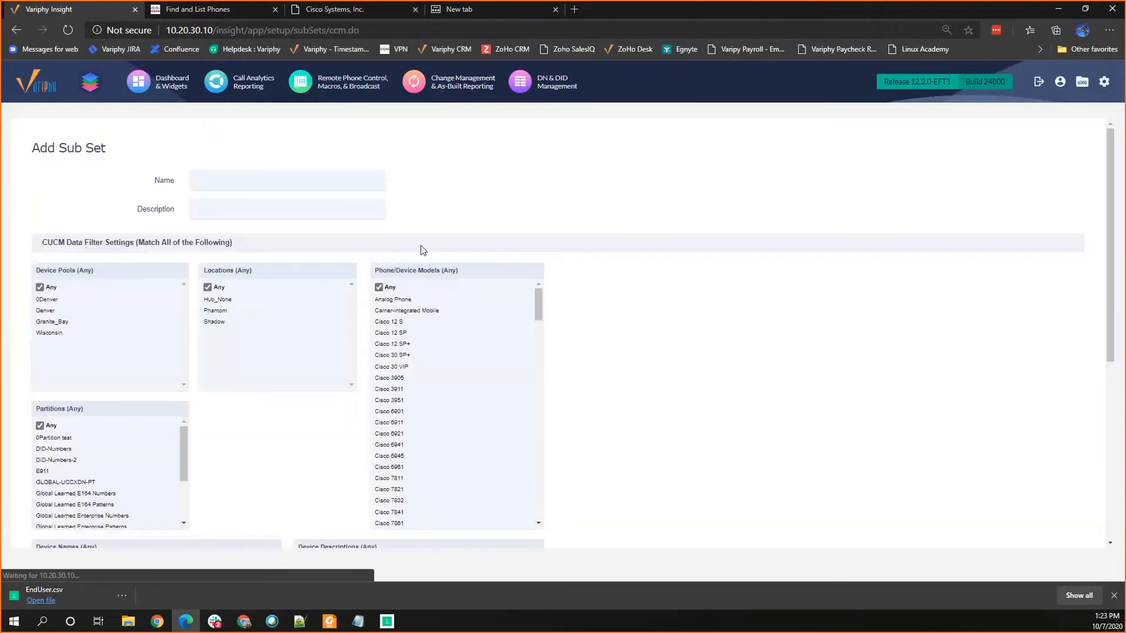
click(229, 176)
text(Denver Location Phones)
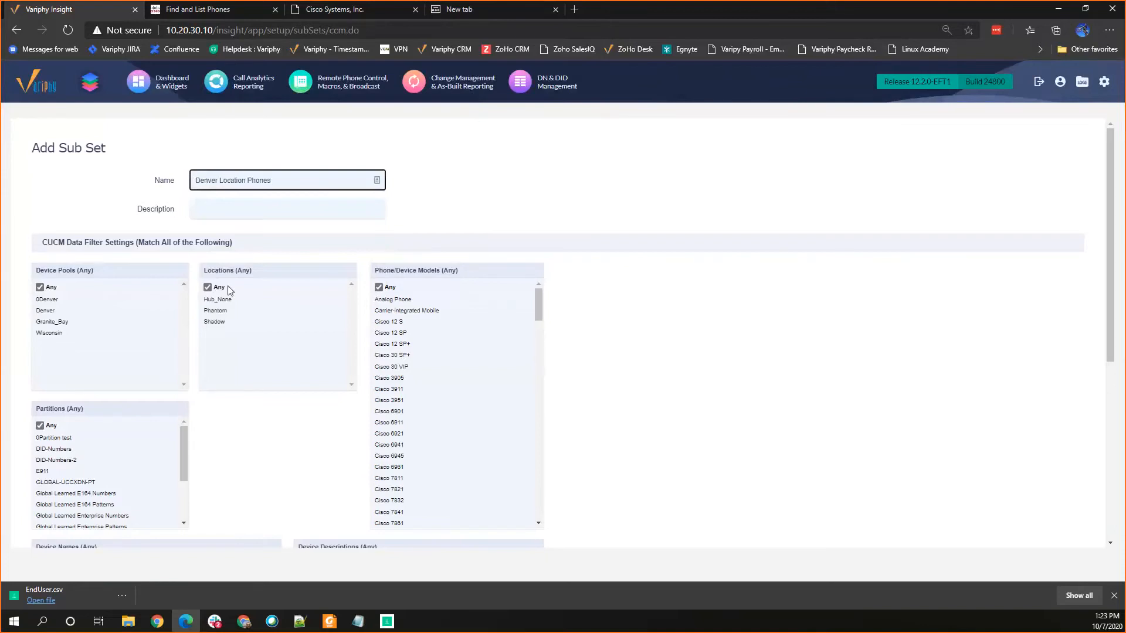
Step: Restrict the new sub set to the Denver device pool, review the other filter settings, and save it
click(40, 287)
click(40, 324)
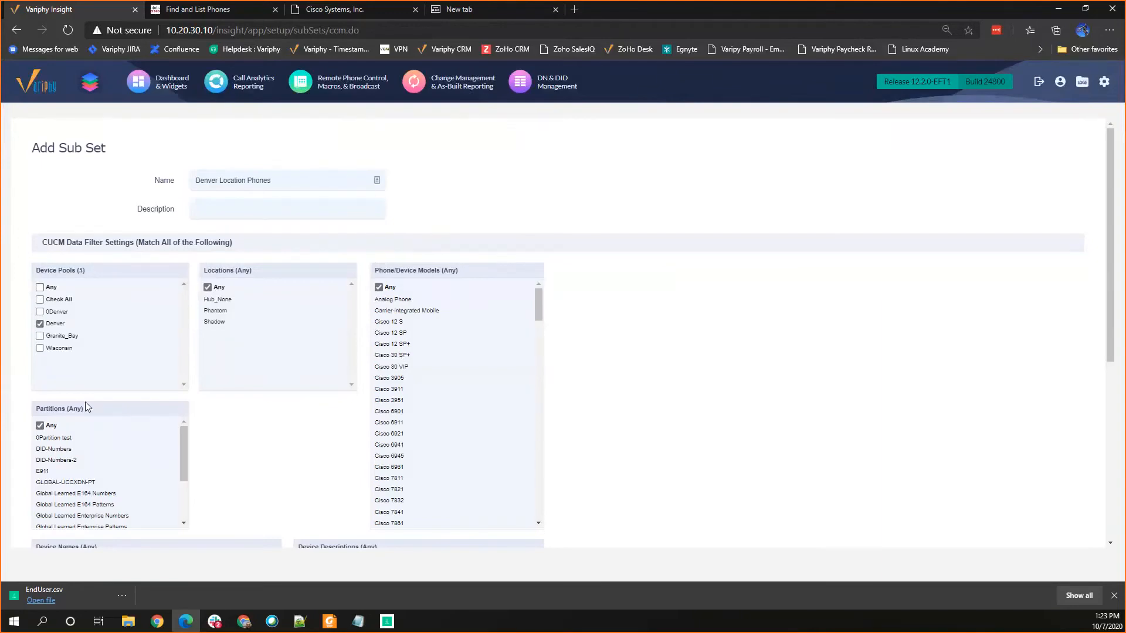
scroll(86, 402, down, 3)
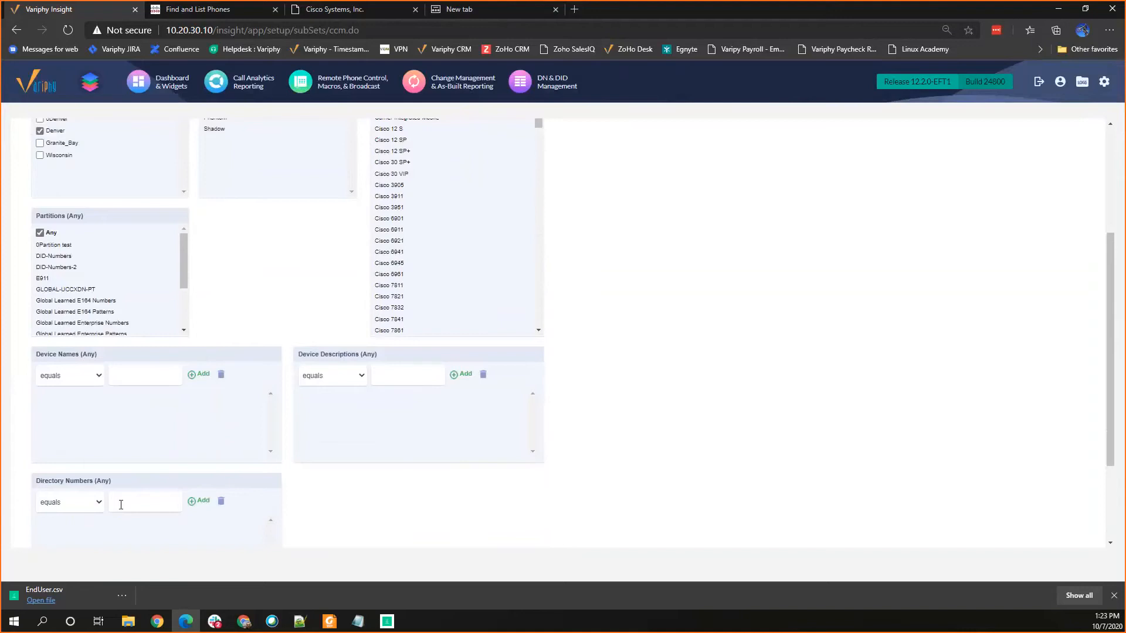
scroll(150, 417, up, 2)
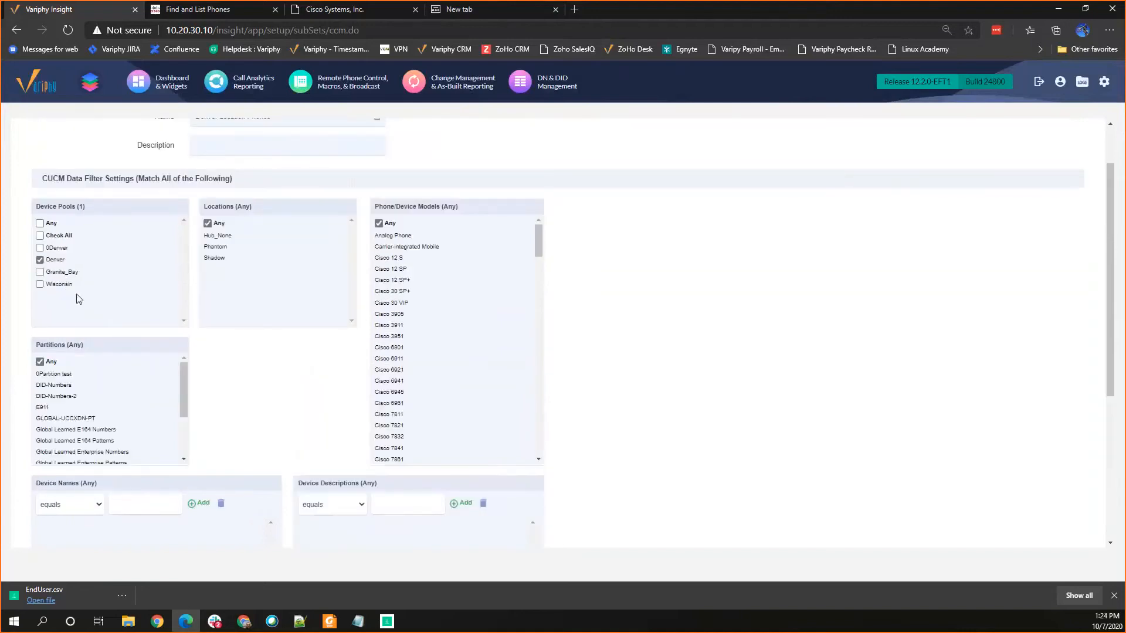
scroll(75, 296, up, 1)
scroll(216, 359, down, 5)
click(540, 499)
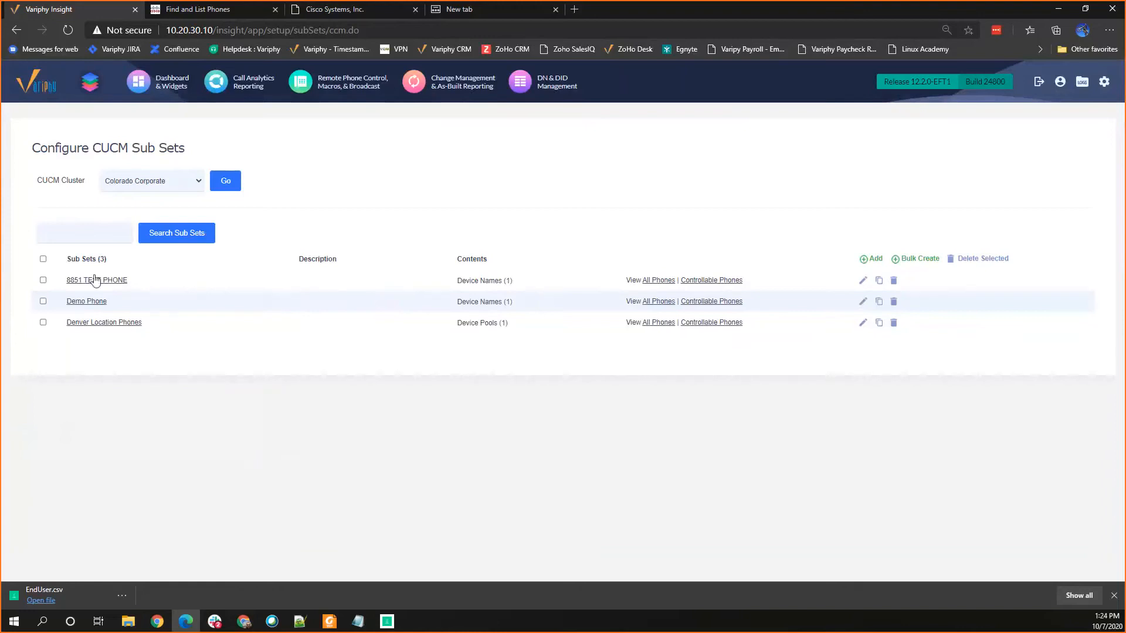
Step: Return to As-Built Reports for Colorado Corporate and title a new report "Phones from Denver"
click(464, 85)
click(657, 123)
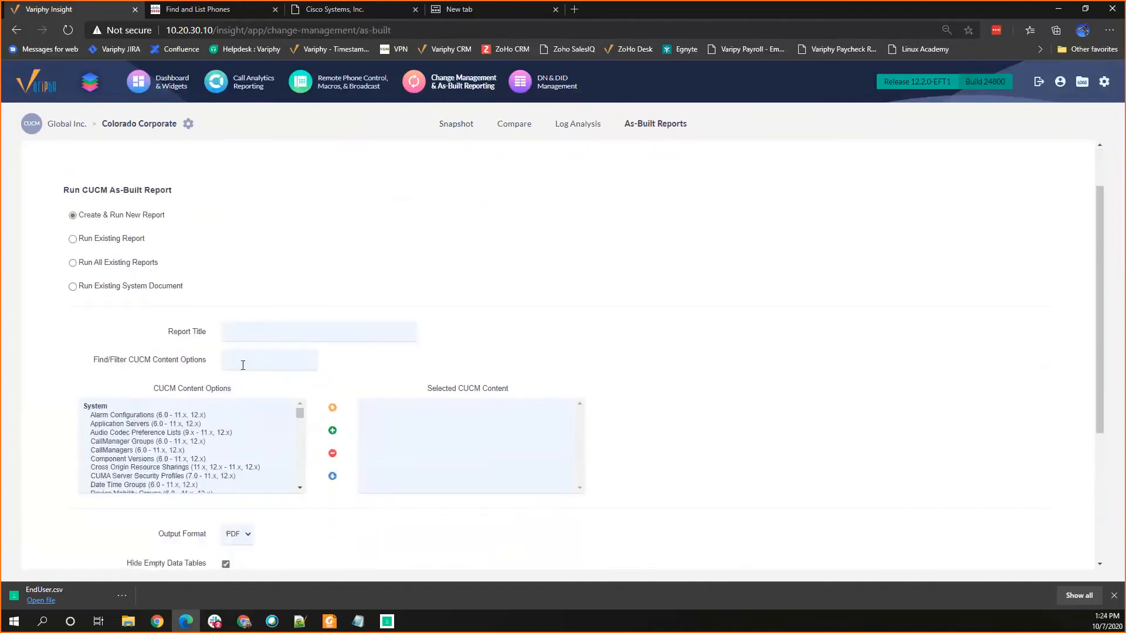
click(230, 330)
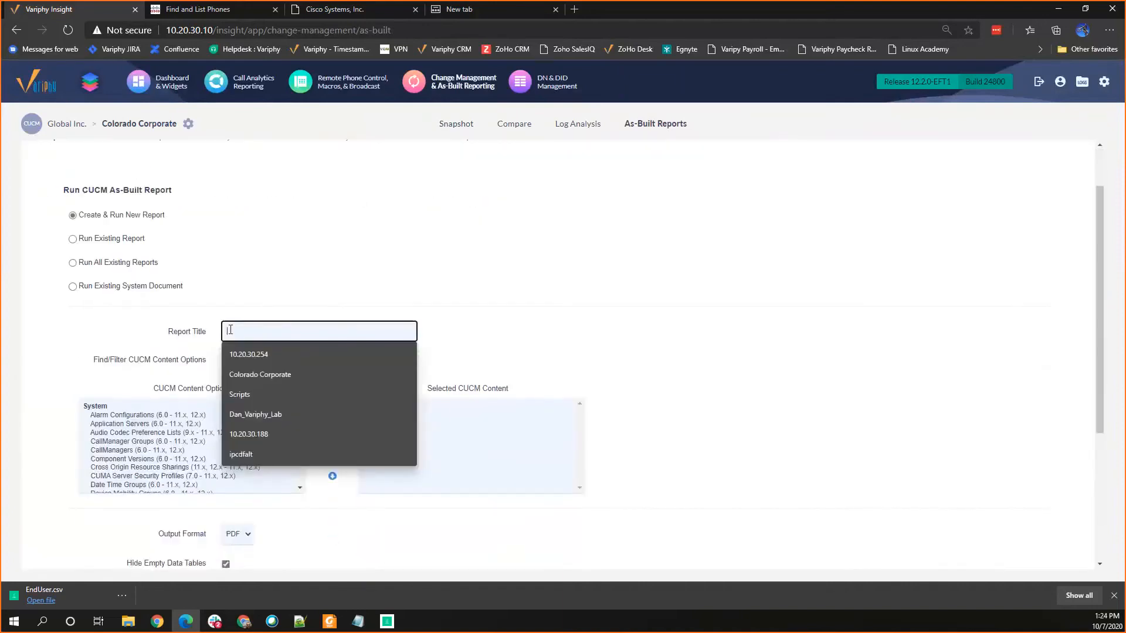
text(Phone)
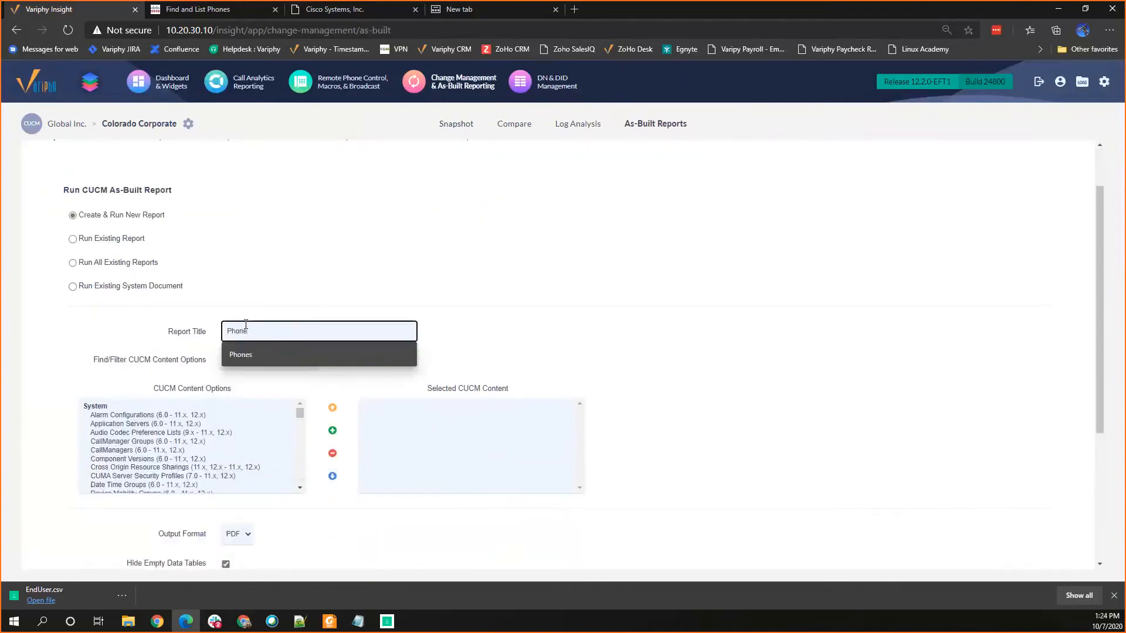
text(s from Denver)
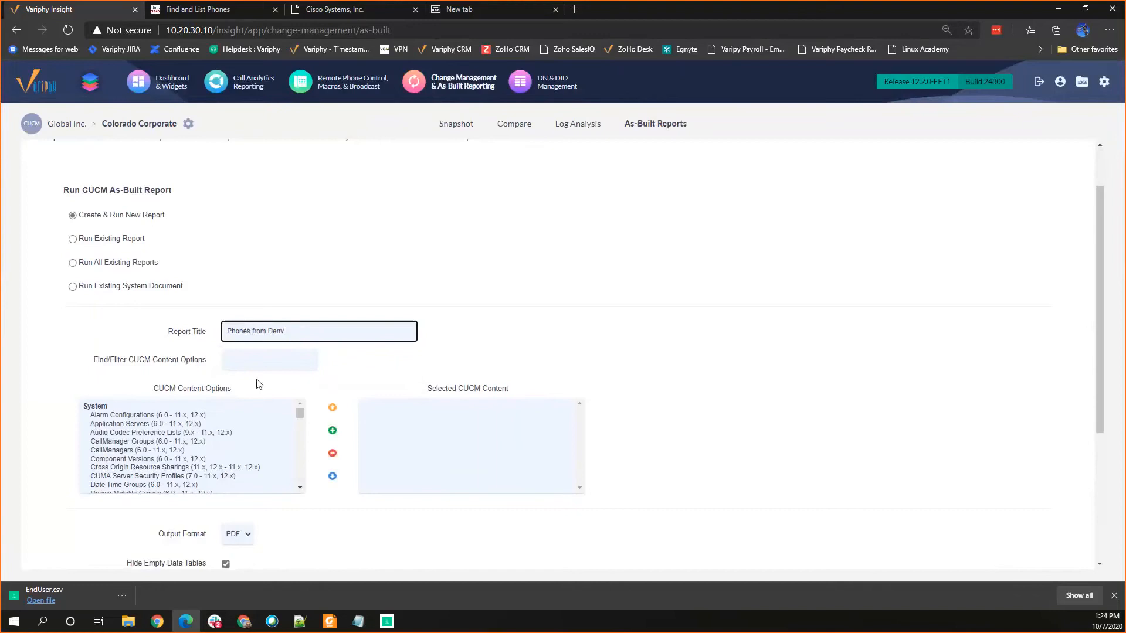
click(256, 420)
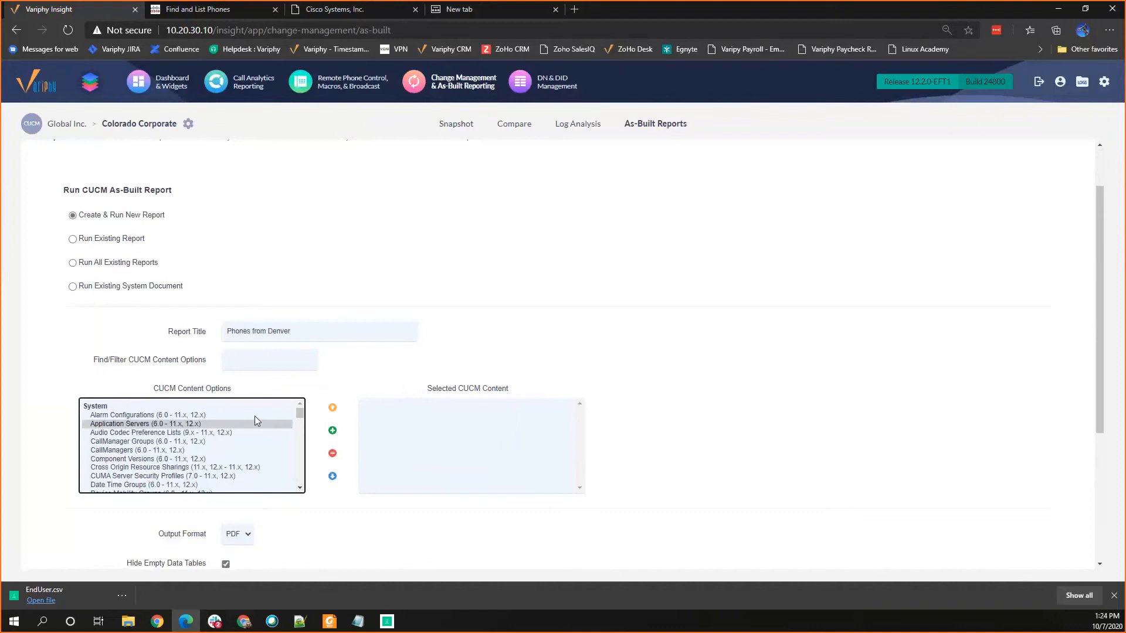
Step: Filter the CUCM content options by "phones" and add Phones (SCCP and SIP) to the selected content
click(241, 357)
text(phones)
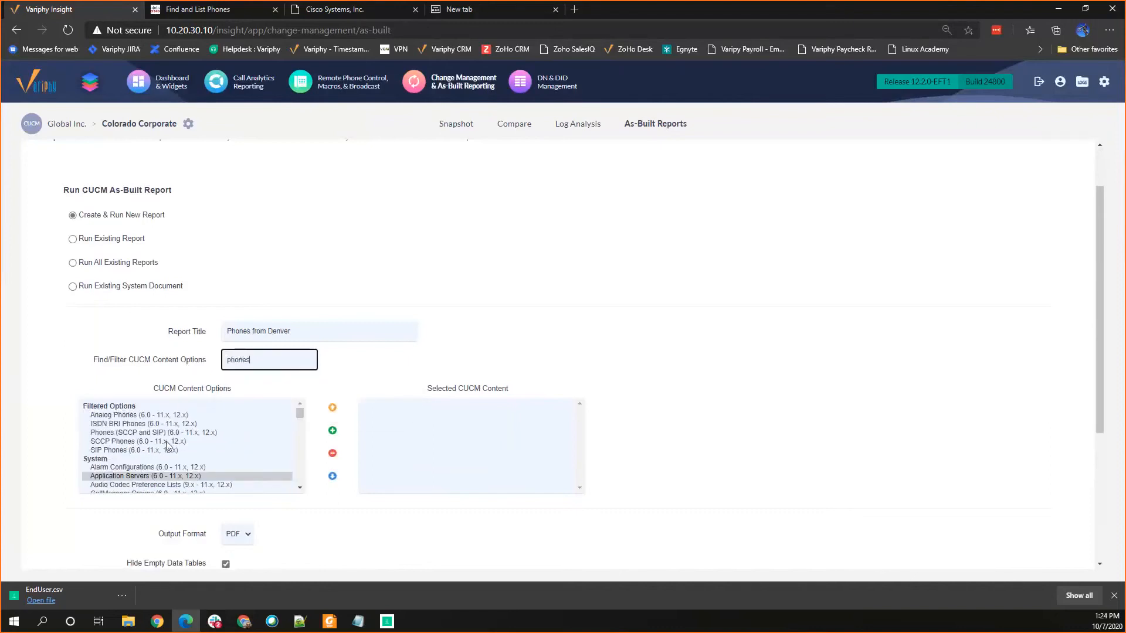
click(299, 423)
drag(300, 423, 292, 475)
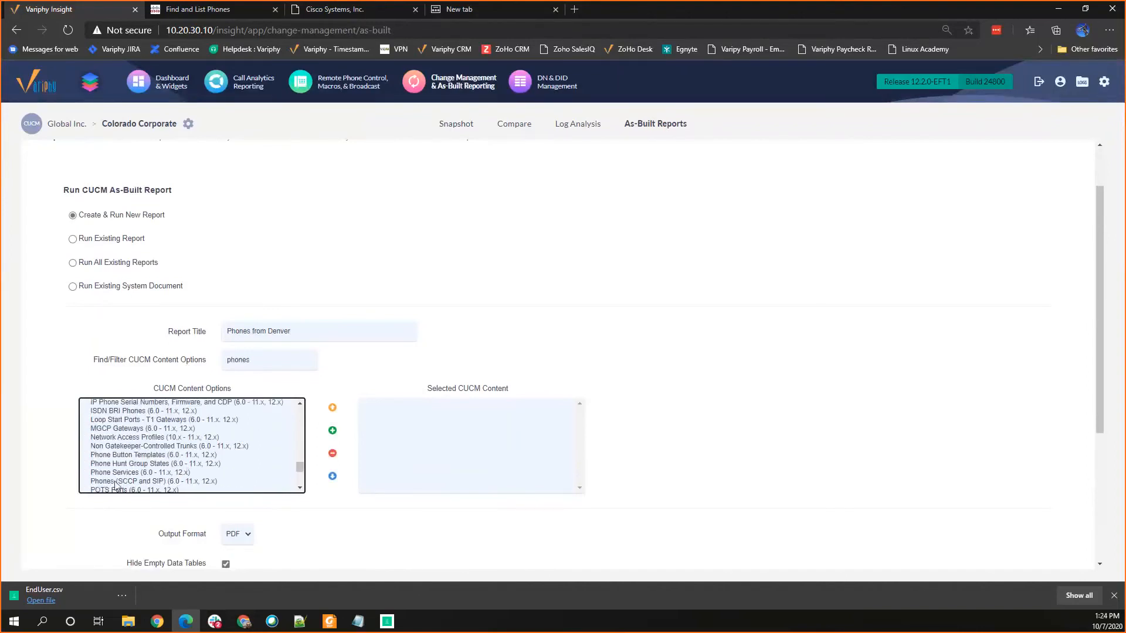
click(200, 481)
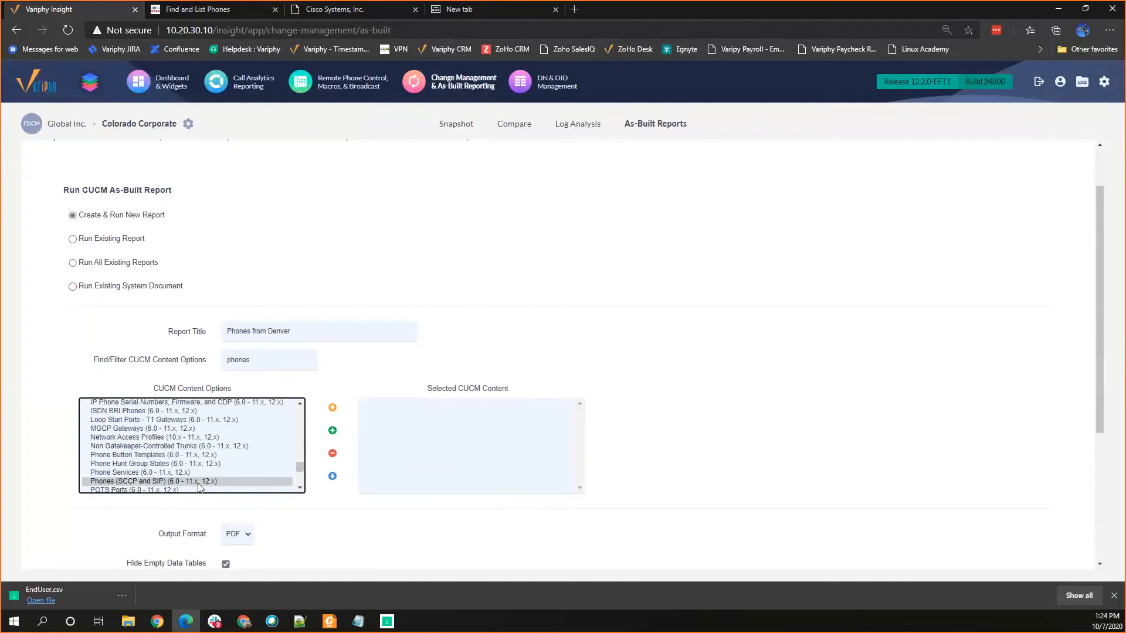
click(332, 430)
Step: Set the output format to CSV and limit data visibility to the Denver Location Phones sub set
scroll(759, 411, down, 4)
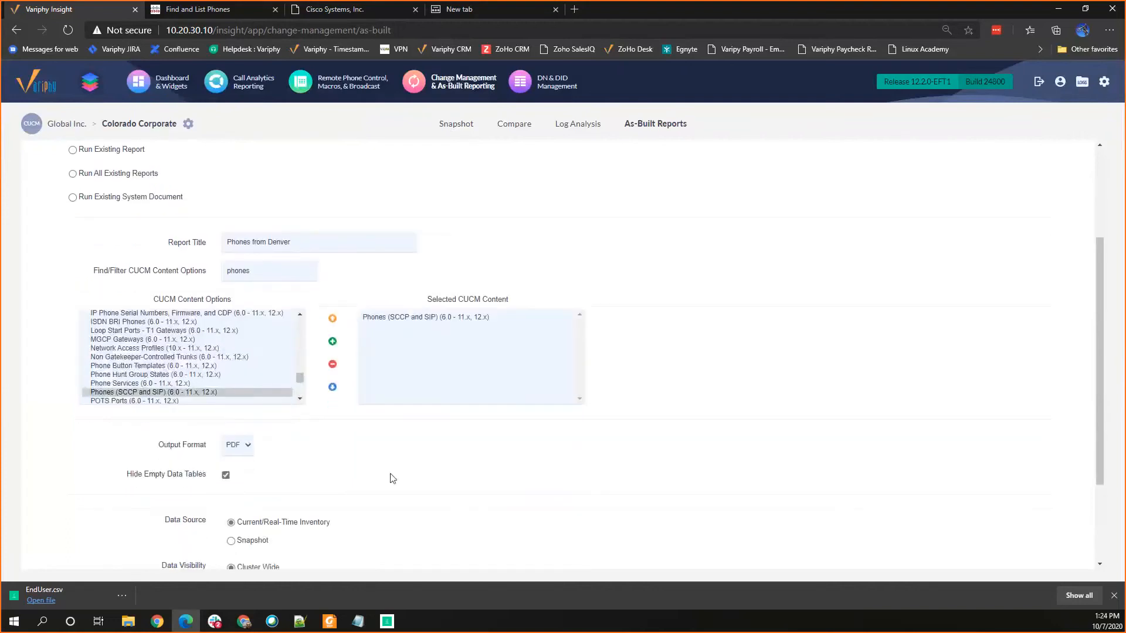
click(240, 325)
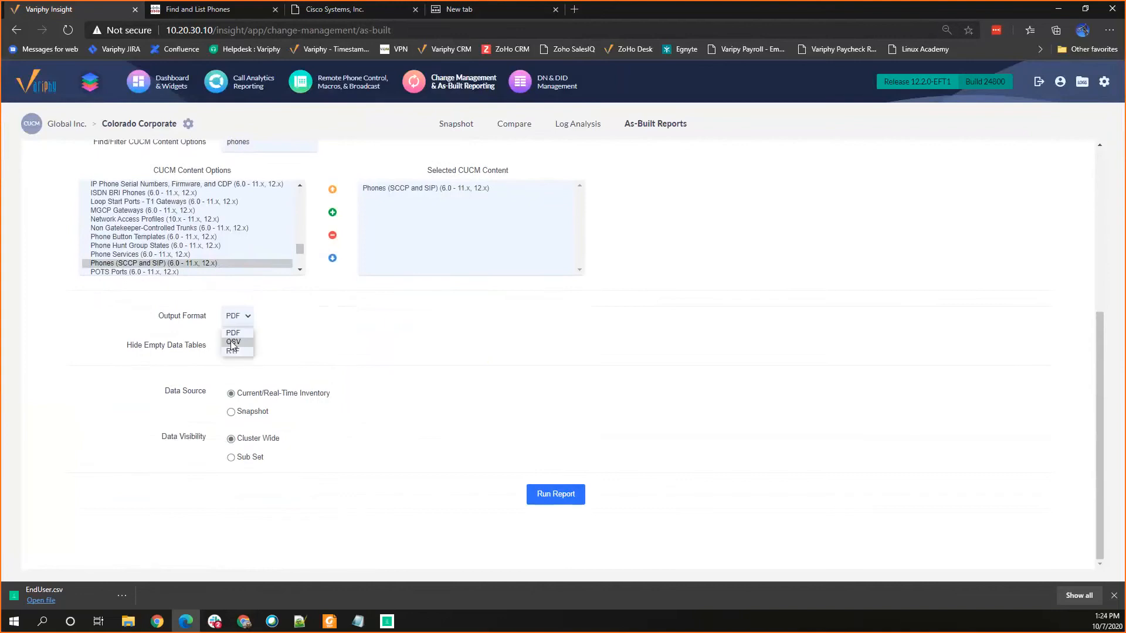
click(235, 351)
click(232, 458)
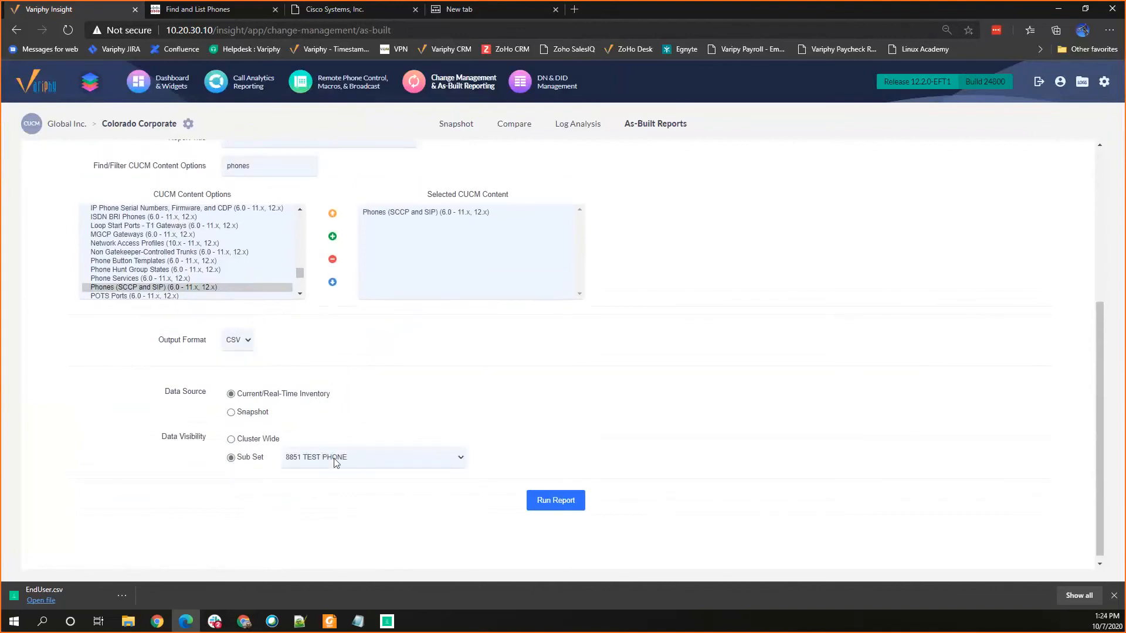
click(336, 462)
click(308, 493)
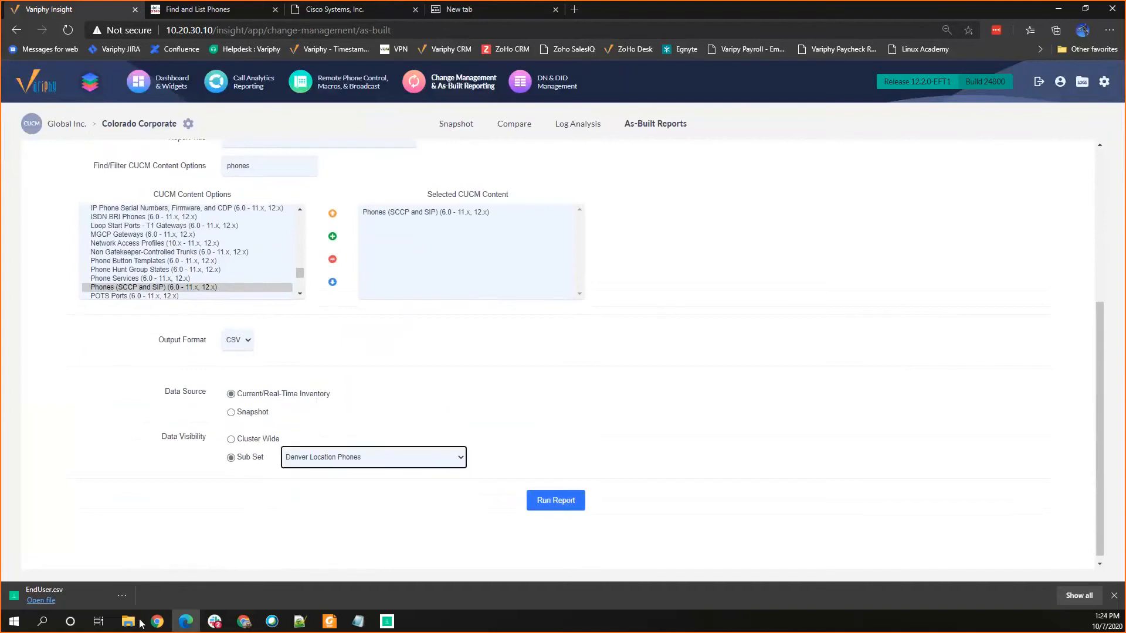
Step: Find the exported report's folder, then switch to Google Sheets and create a blank spreadsheet
mouse_move(128, 622)
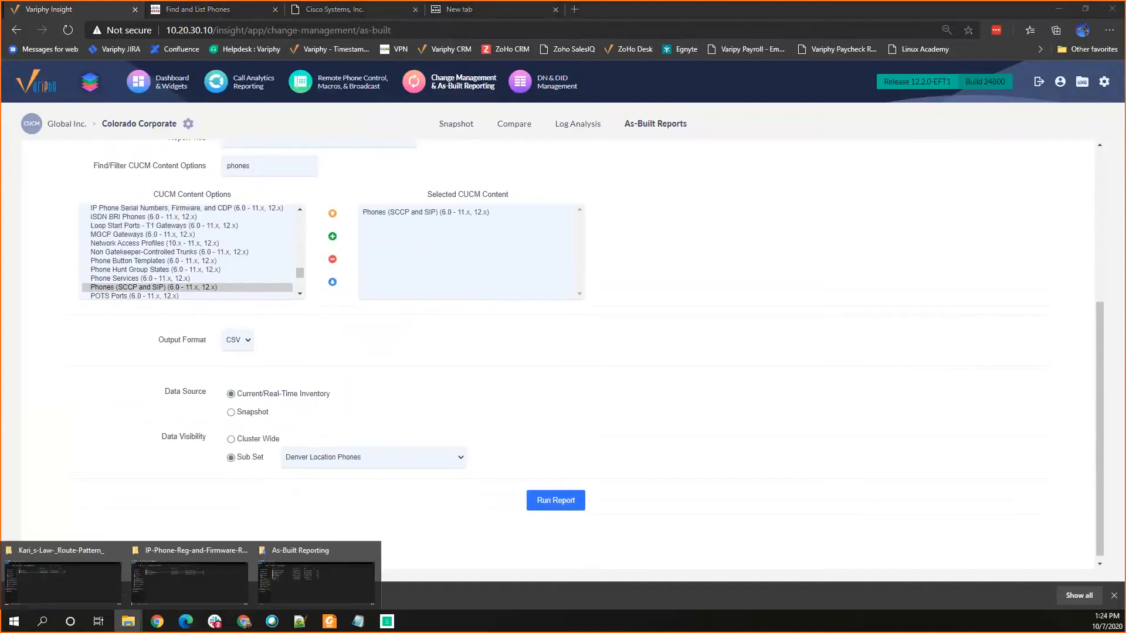
click(51, 564)
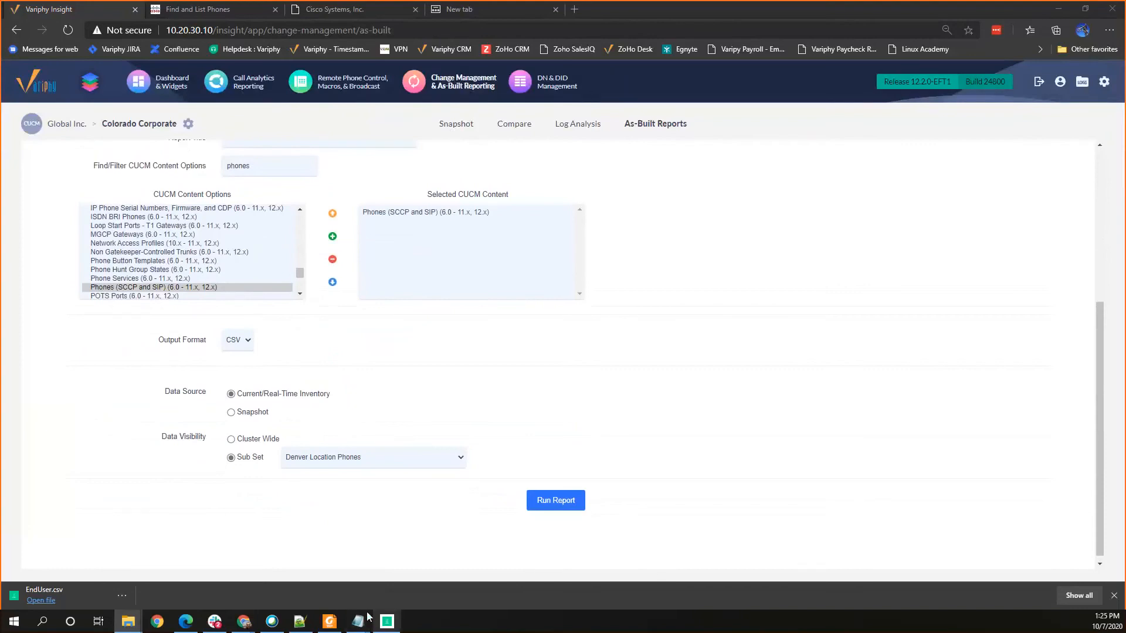
mouse_move(215, 624)
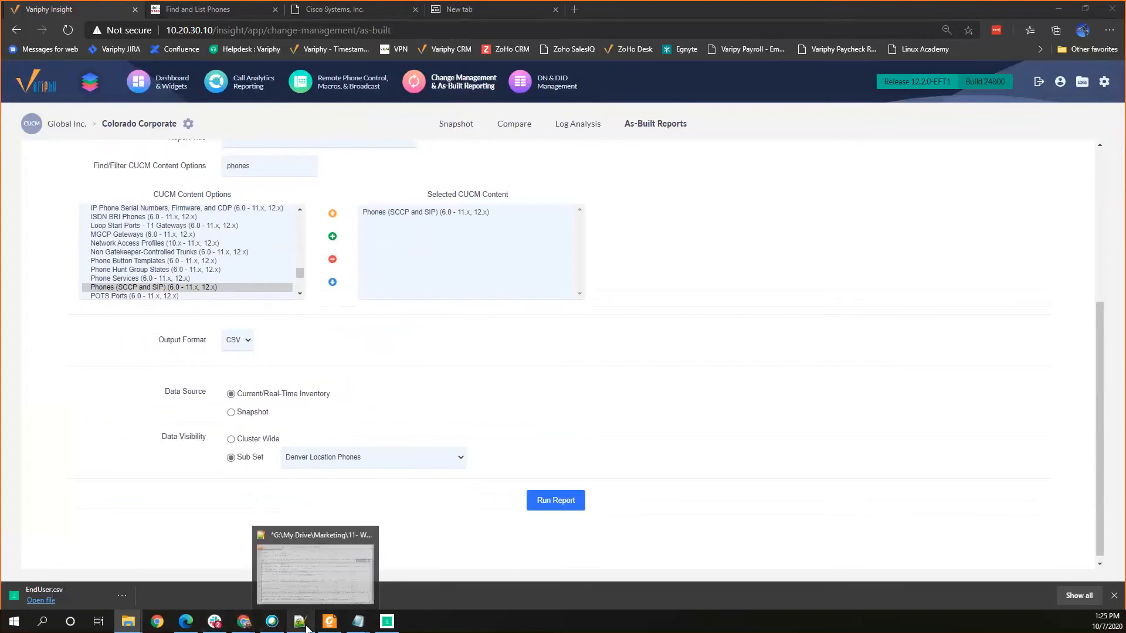
mouse_move(244, 622)
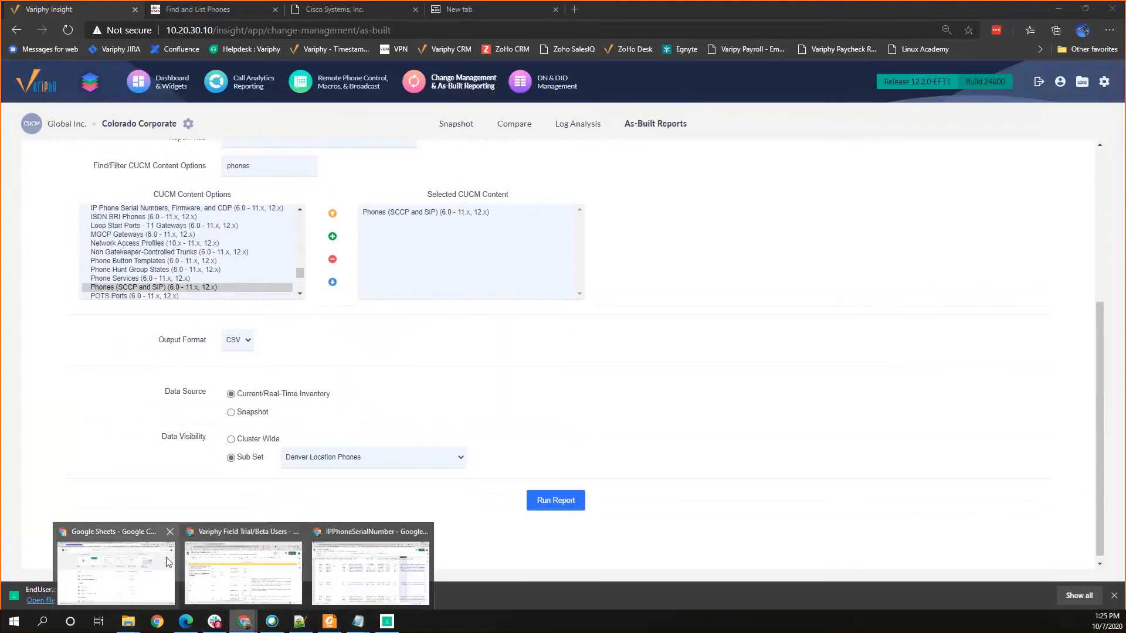
click(167, 560)
click(299, 211)
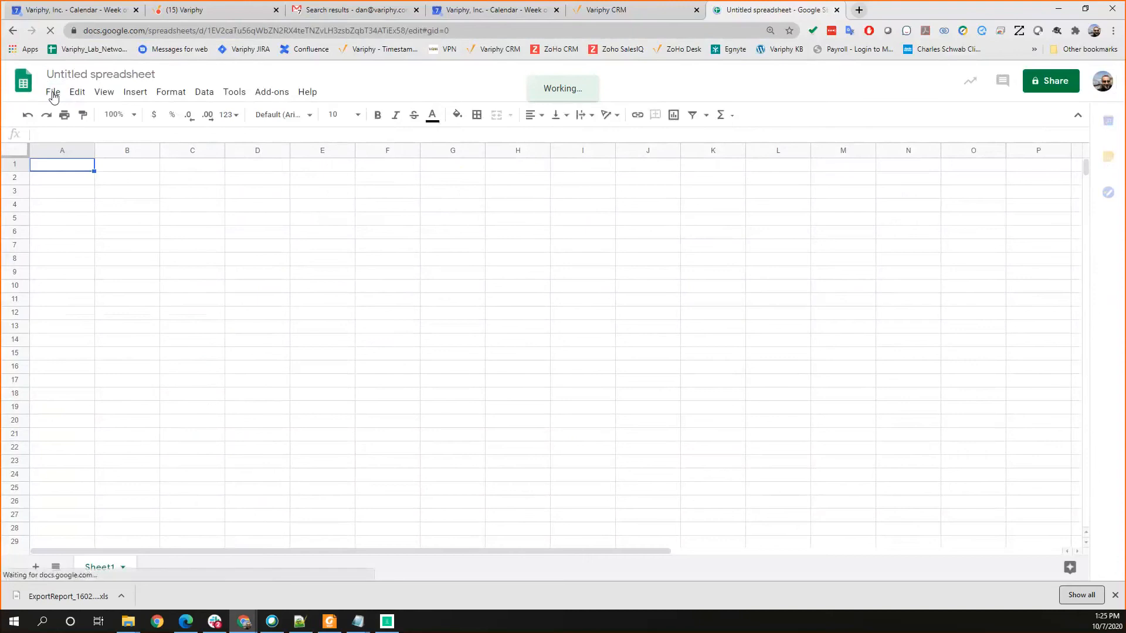
Step: Upload the exported Phone report file and open it in Google Sheets
click(53, 93)
click(101, 179)
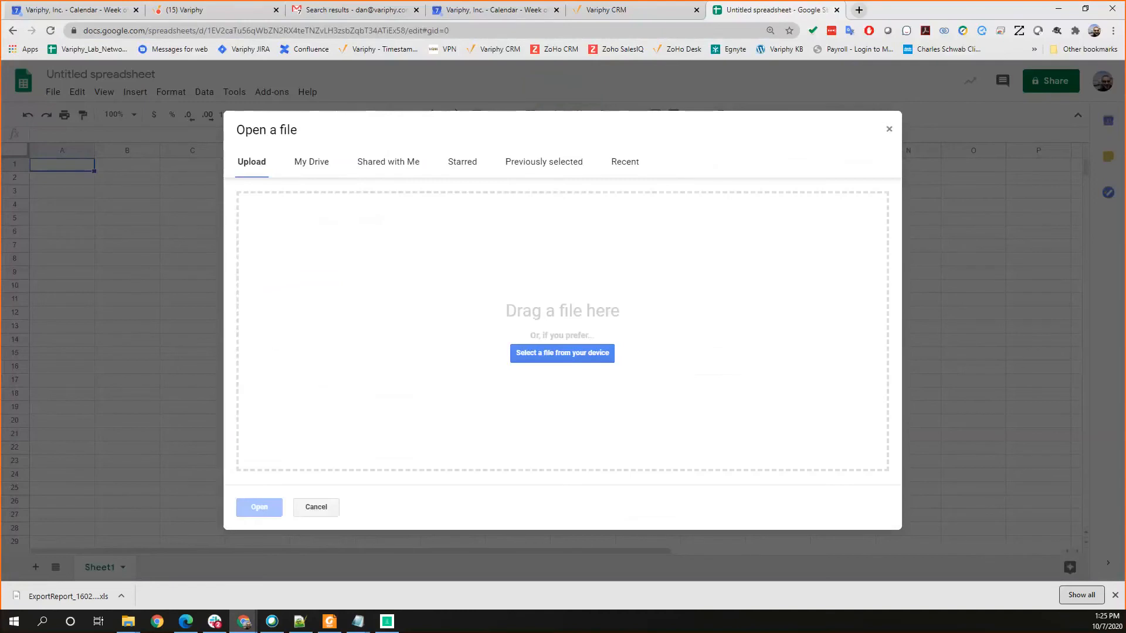
drag(68, 596, 397, 269)
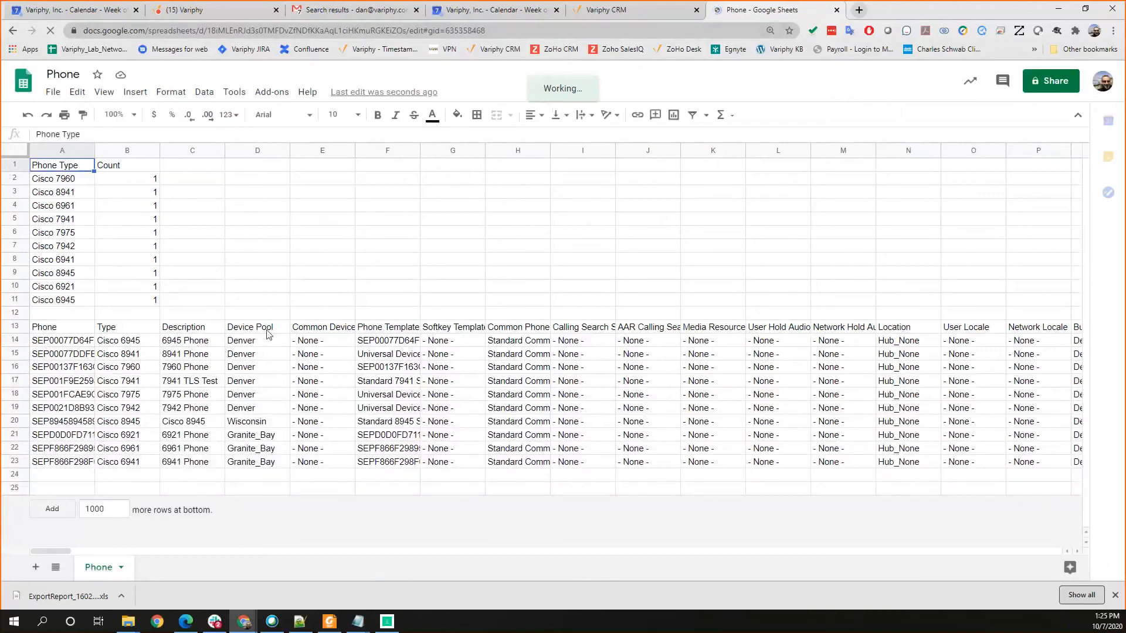
Step: Highlight the Denver device pool phones in rows 14 to 19 and review the phone configuration columns across the sheet
click(174, 348)
drag(58, 340, 453, 412)
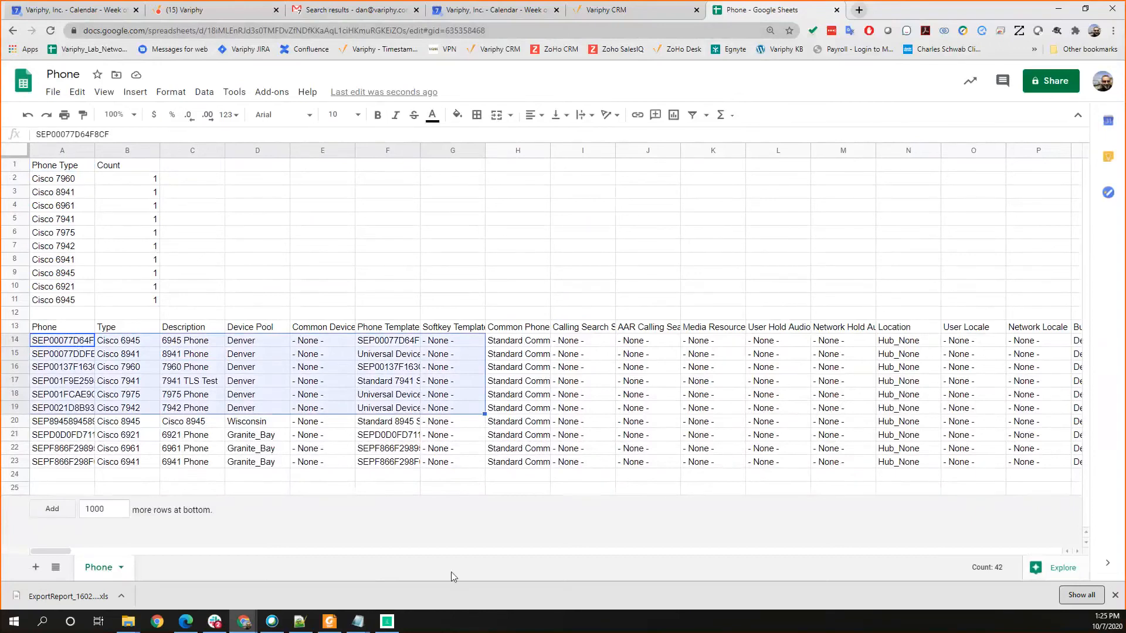
drag(449, 552, 283, 546)
drag(382, 551, 238, 539)
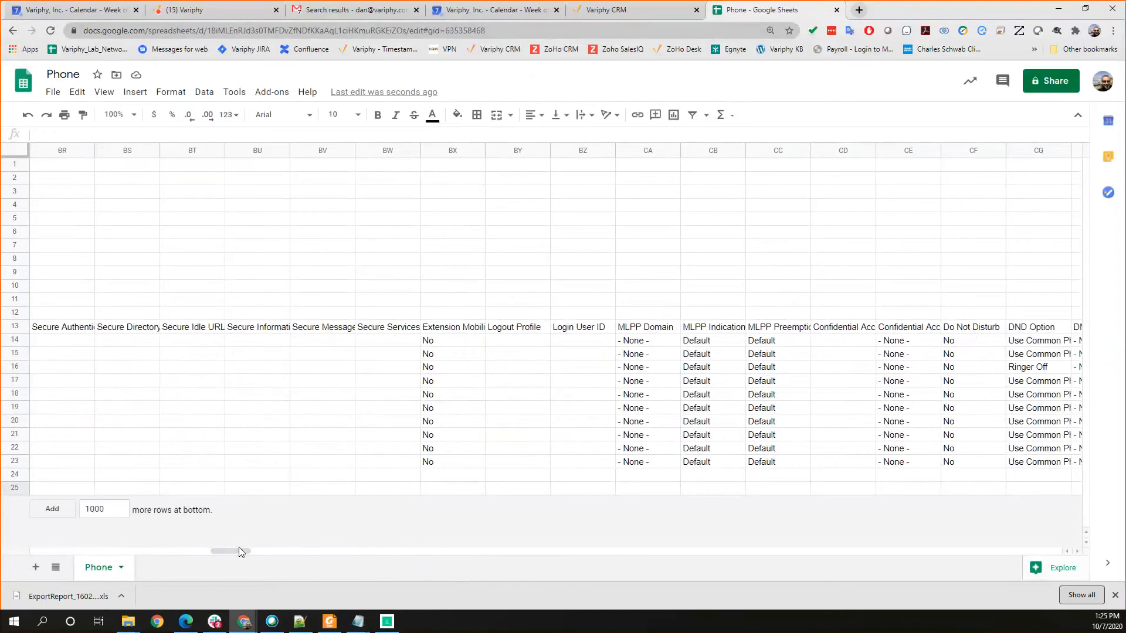
drag(230, 551, 255, 551)
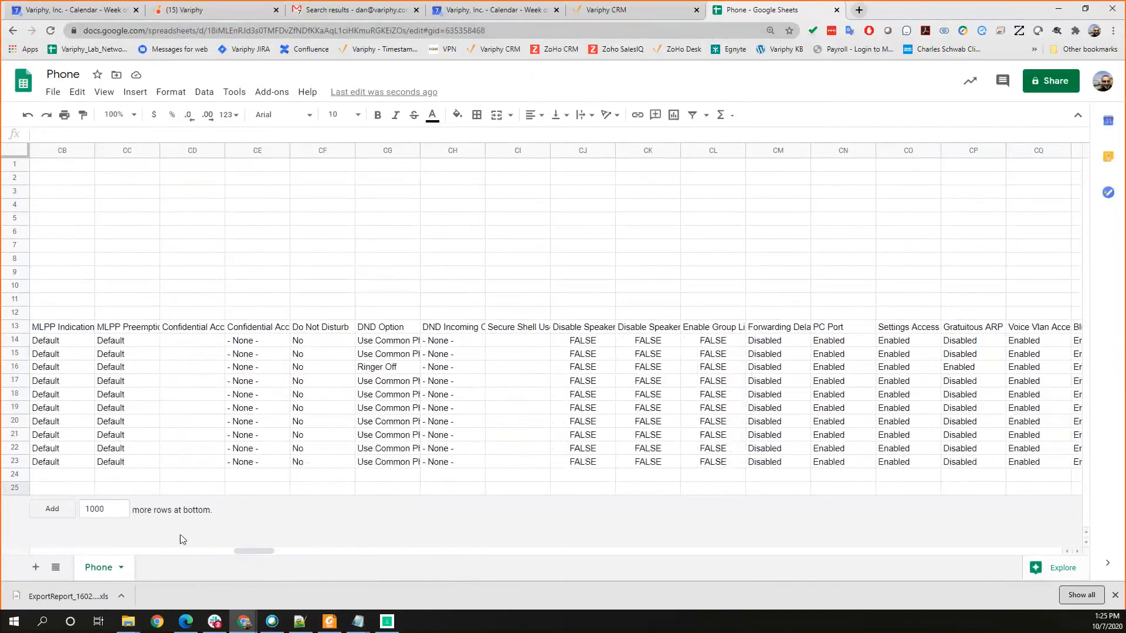
Step: Highlight row 19 and search the sheet for "Destination" to locate the Line 1 call forward destination column
key(alt+Tab)
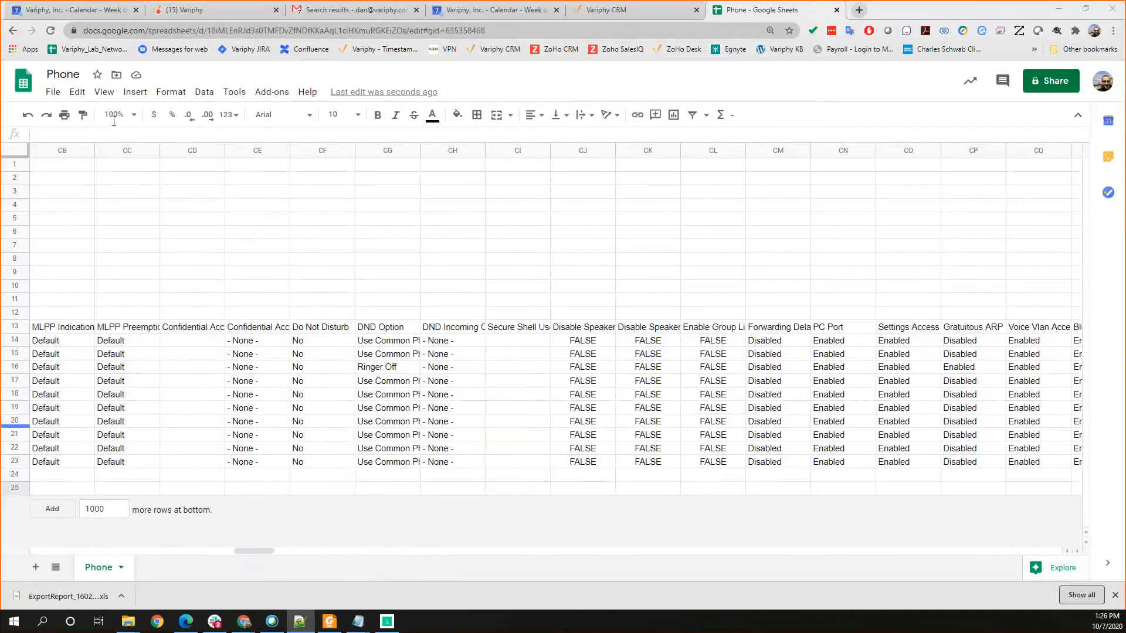
click(15, 408)
drag(264, 555, 373, 570)
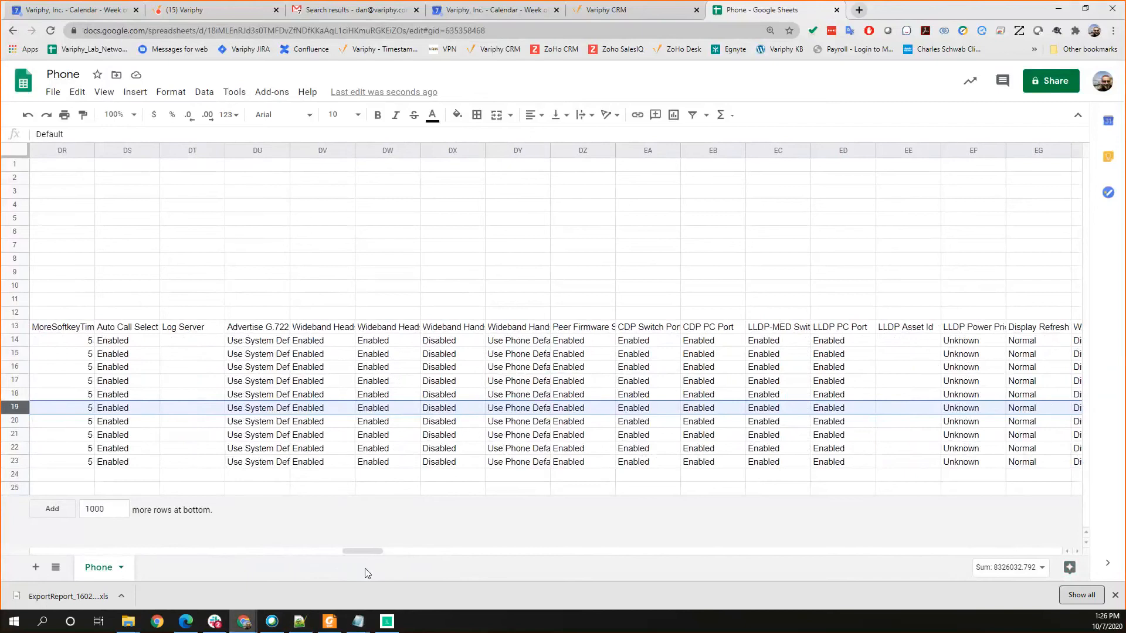
key(ctrl+f)
text(D)
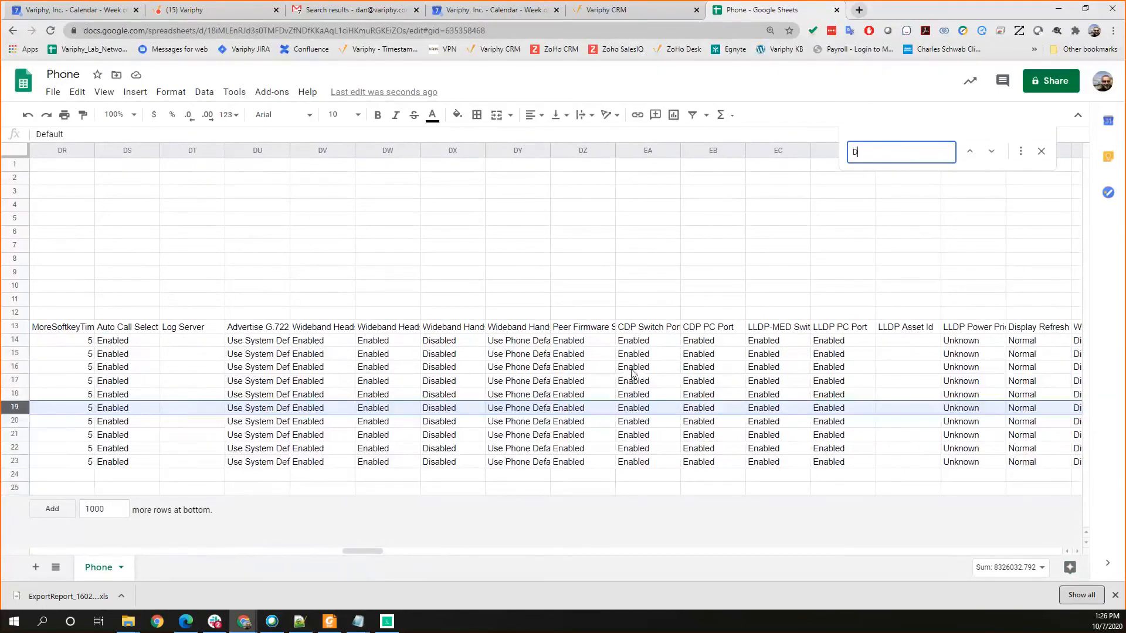
text(estination)
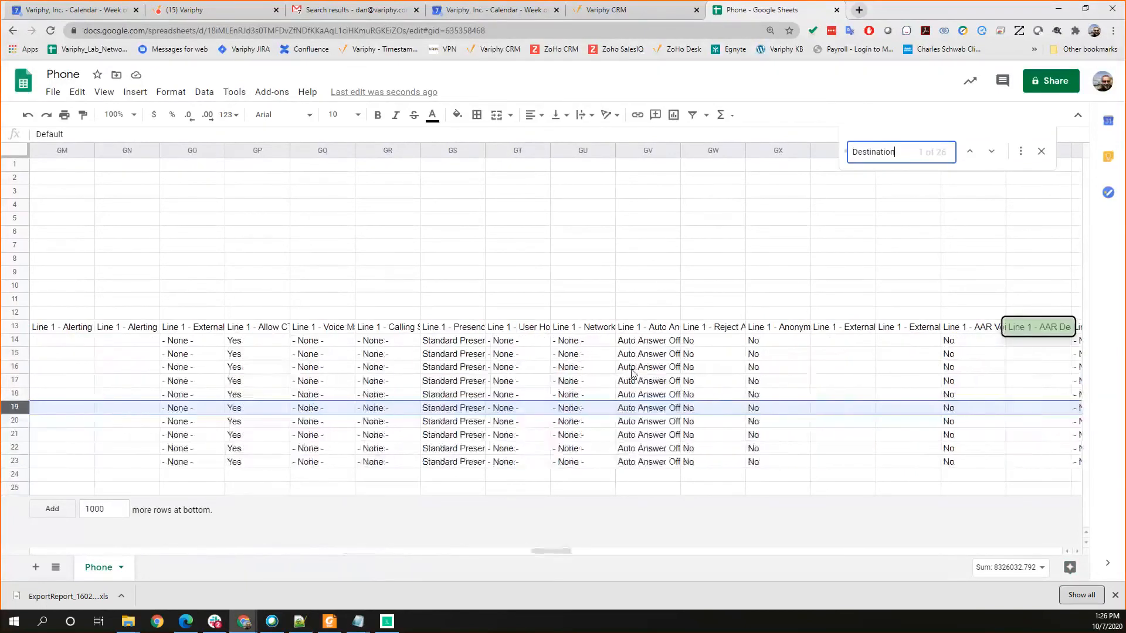
click(992, 153)
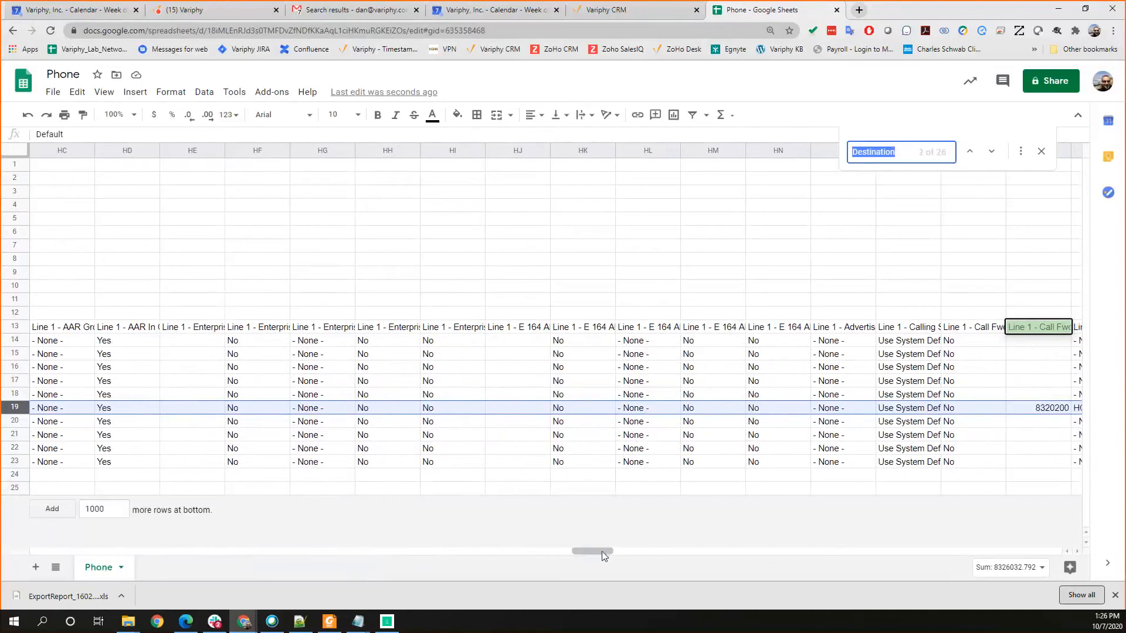
drag(604, 556, 622, 556)
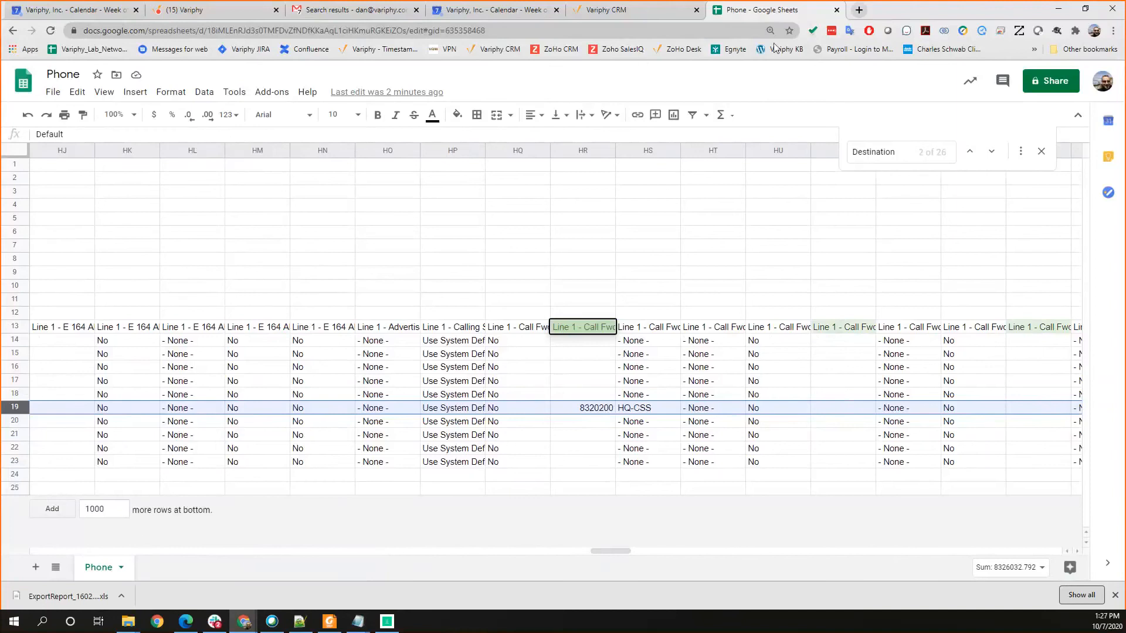
Step: Switch back to Variphy and show the as-built report schedules for the Colorado Corporate cluster
click(1058, 11)
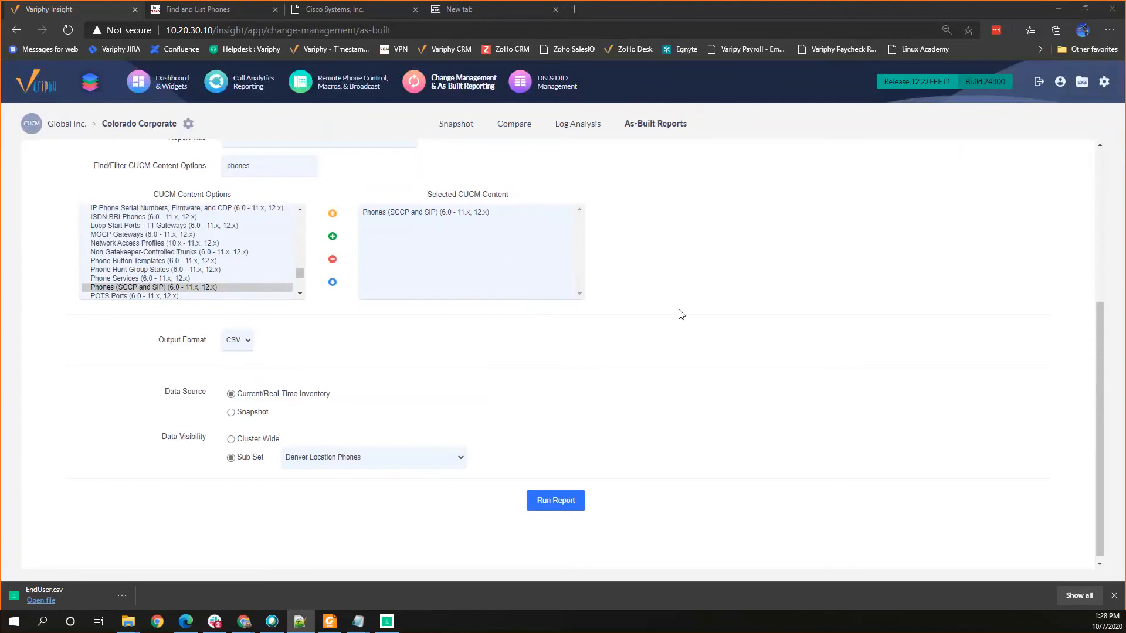
scroll(679, 314, up, 2)
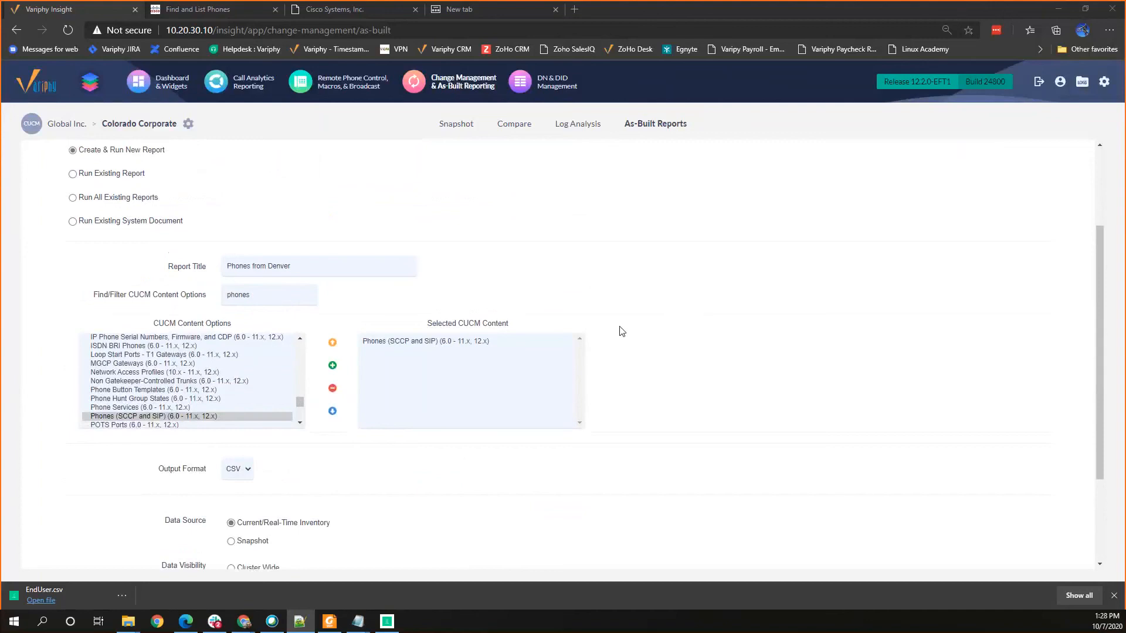
scroll(598, 325, up, 2)
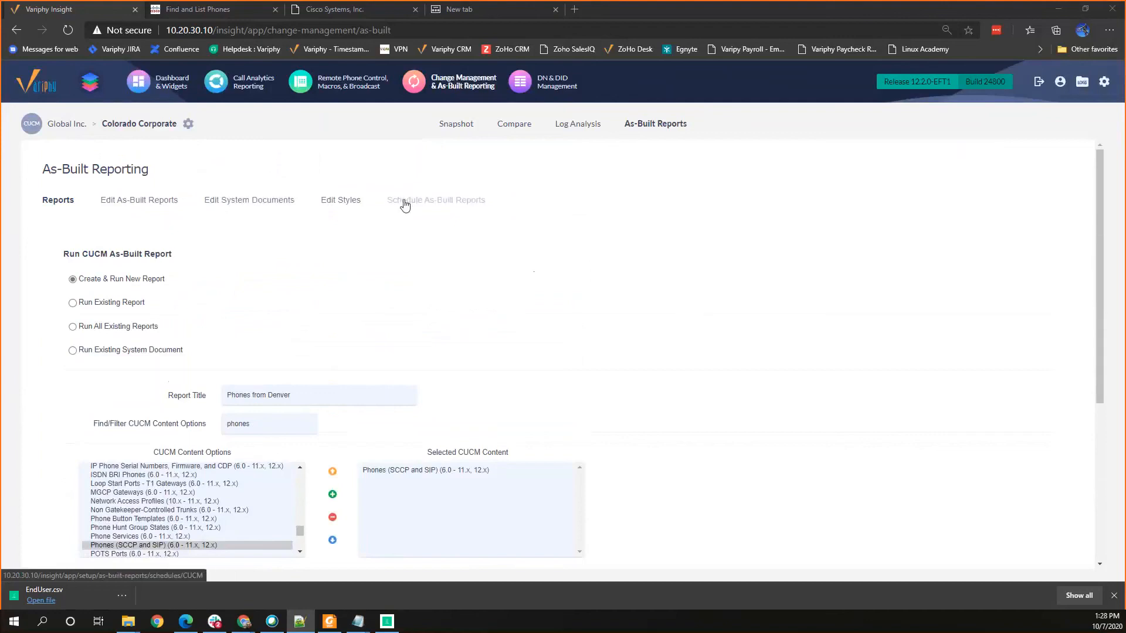
click(399, 199)
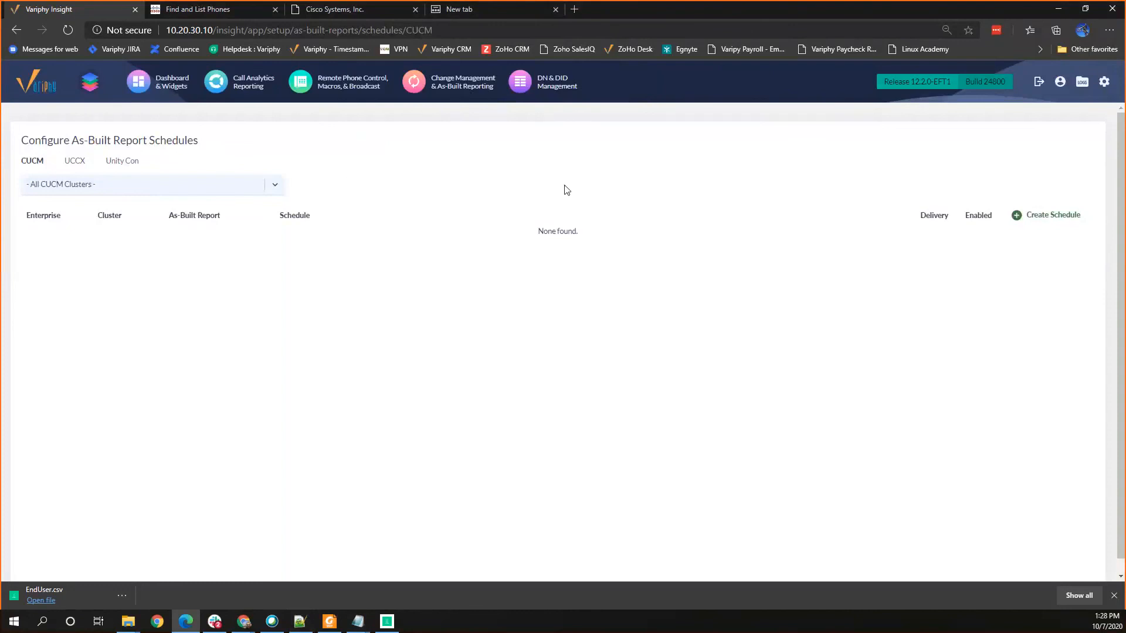
click(117, 187)
click(58, 243)
Step: Start a schedule for the IP Phone Reg and Firmware Report on Colorado Corporate, then discard it without saving
click(1042, 218)
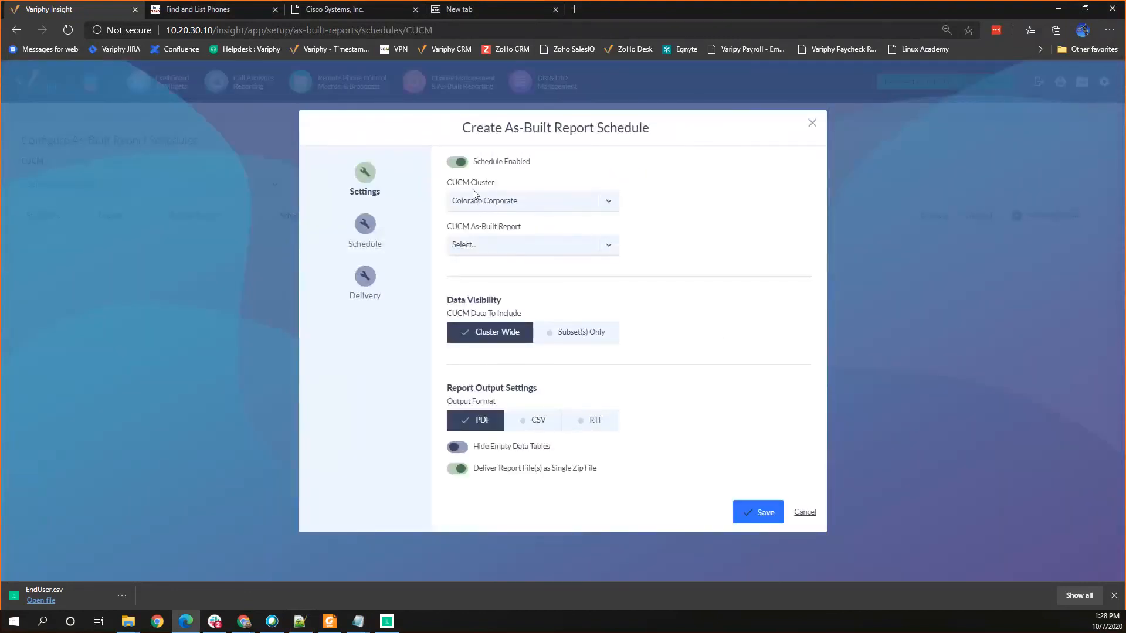
click(476, 251)
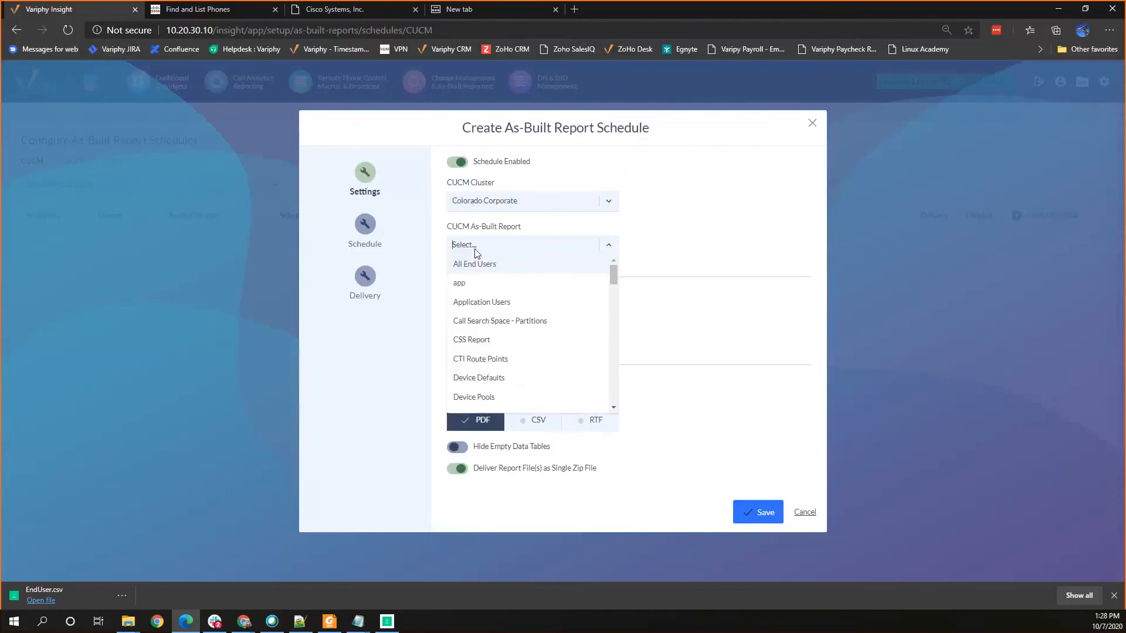
text(ip)
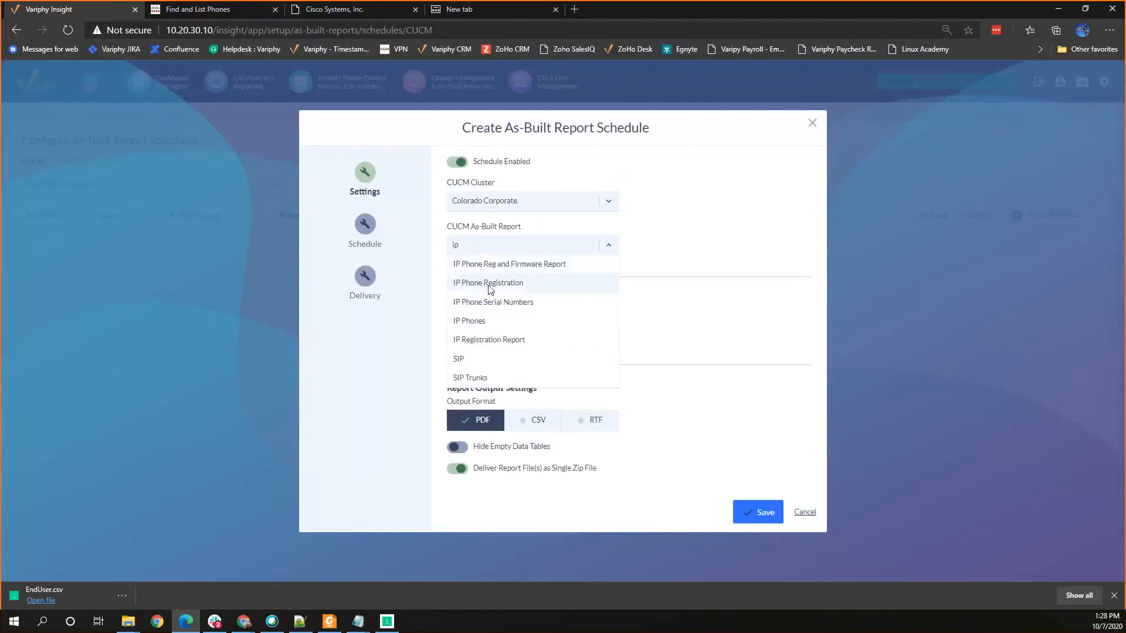
click(481, 267)
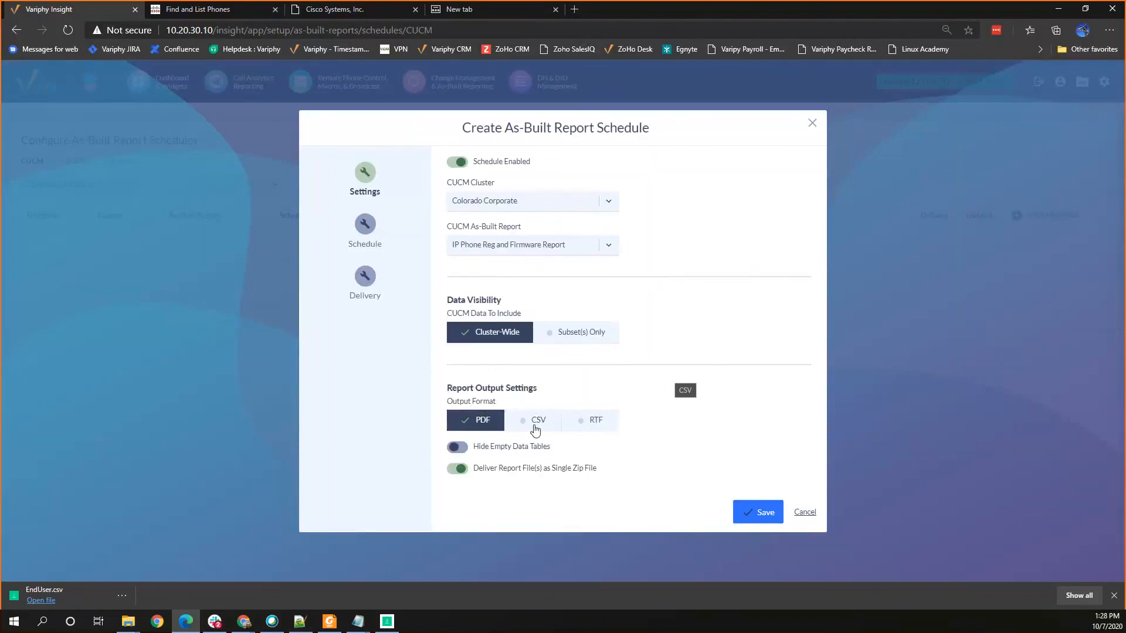
click(805, 513)
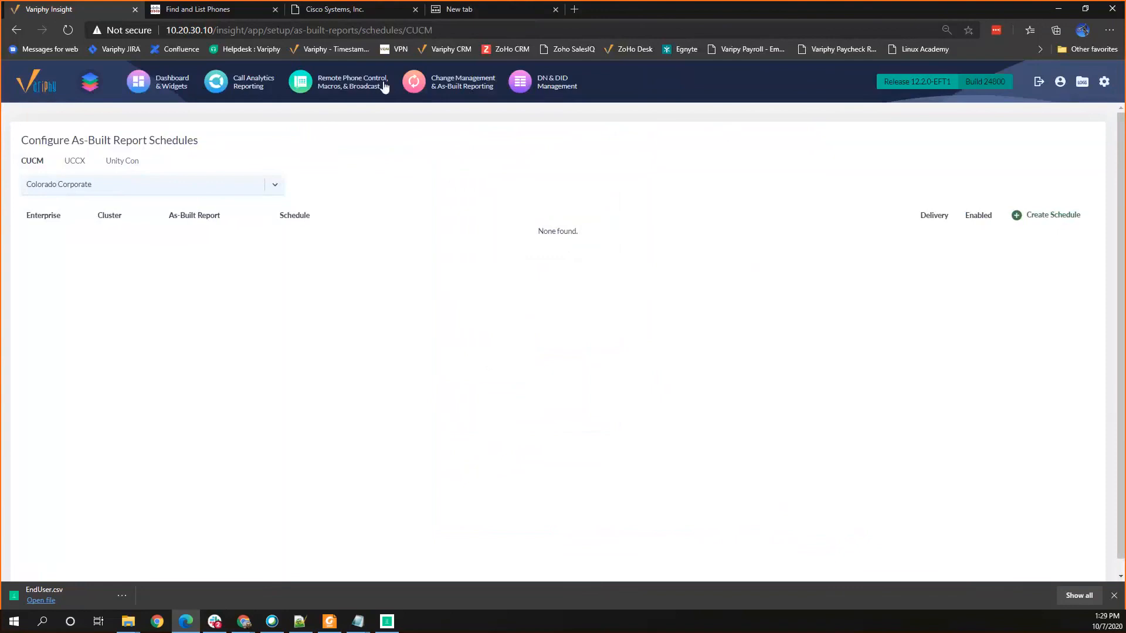
Step: Return to the as-built reporting page for Colorado Corporate
click(434, 87)
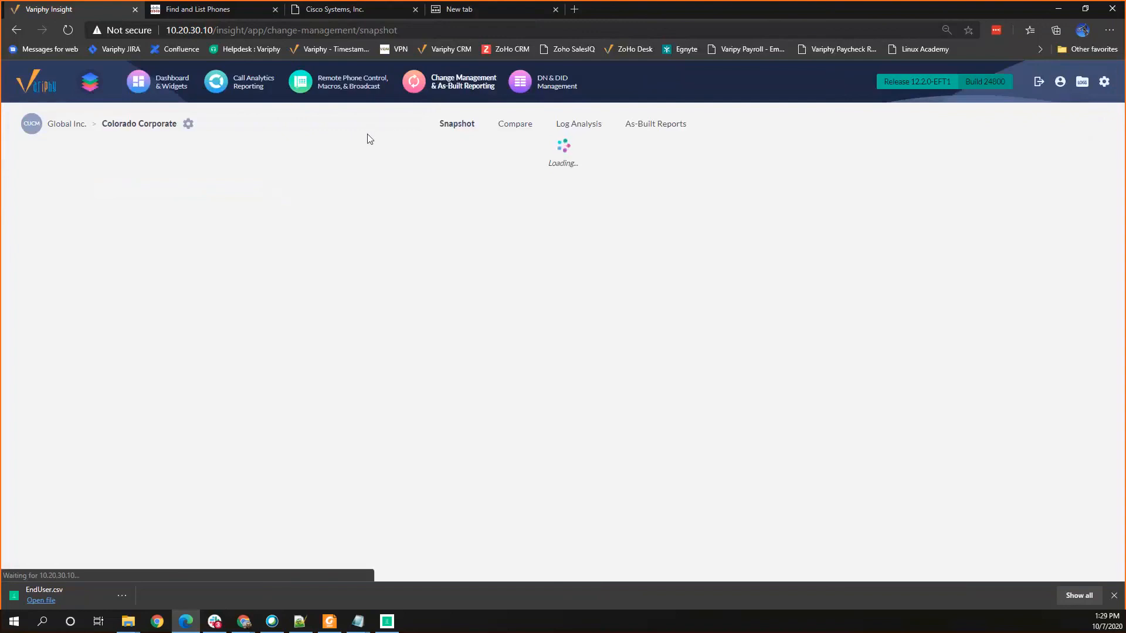
click(659, 127)
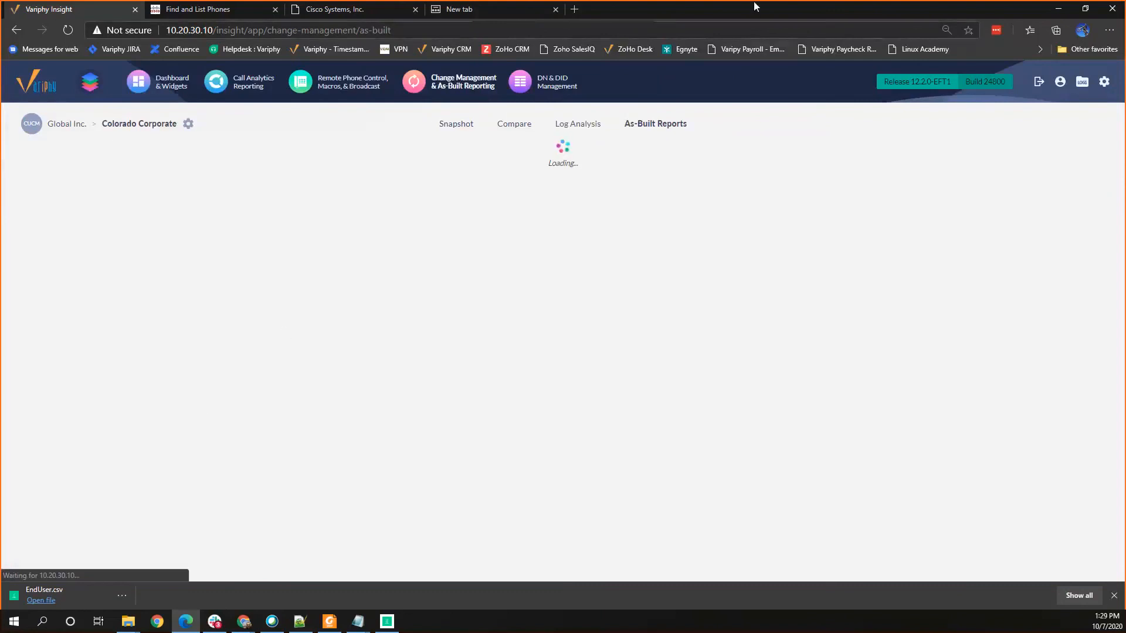
click(1085, 8)
click(1049, 28)
click(462, 82)
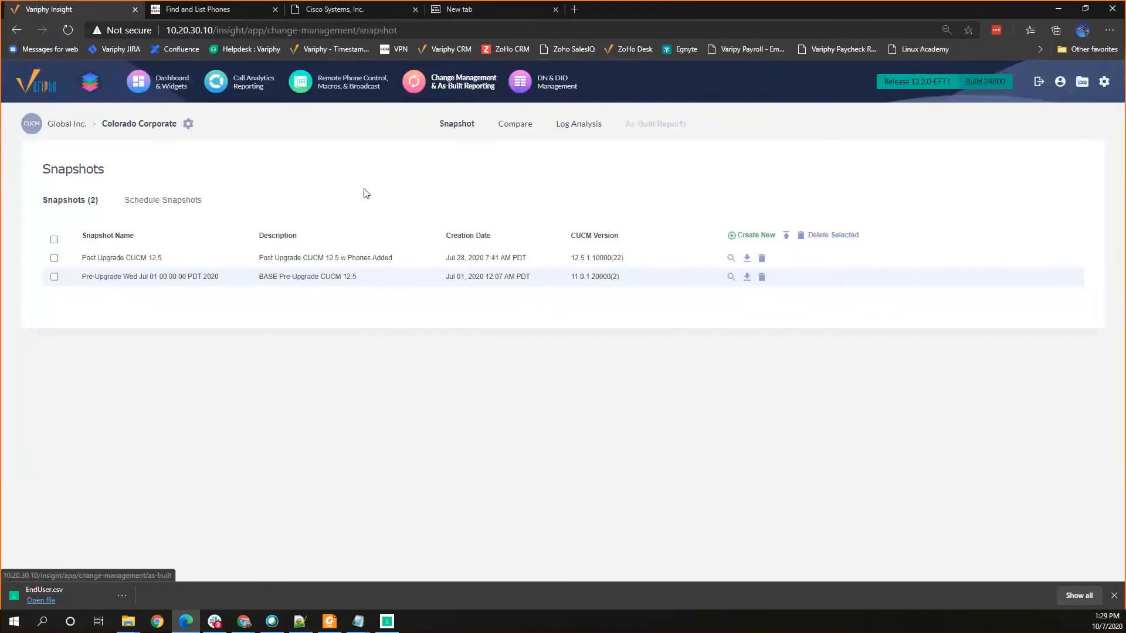
click(661, 126)
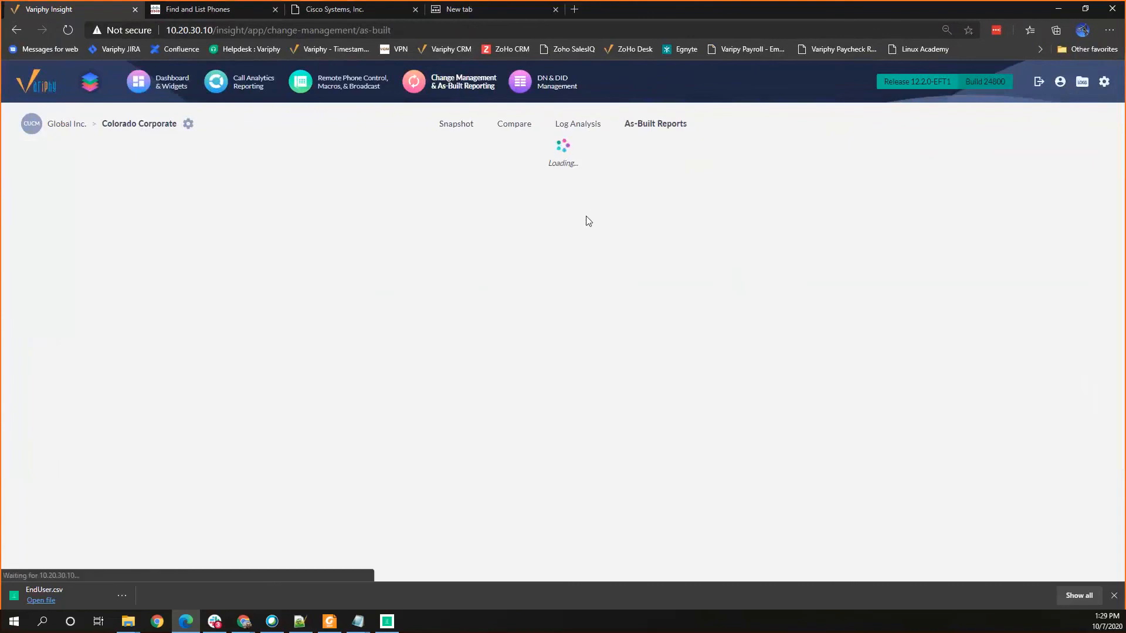
Step: Filter the CUCM content options by "end user", add End Users to the report, and title it "End Users"
scroll(226, 314, down, 3)
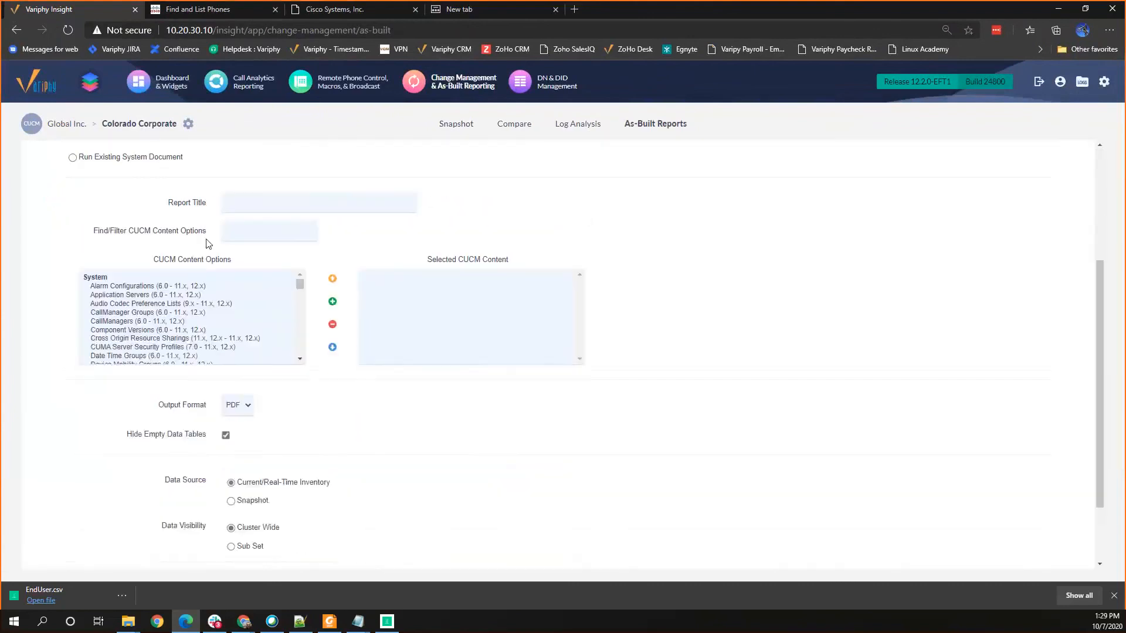
click(250, 238)
text(end user)
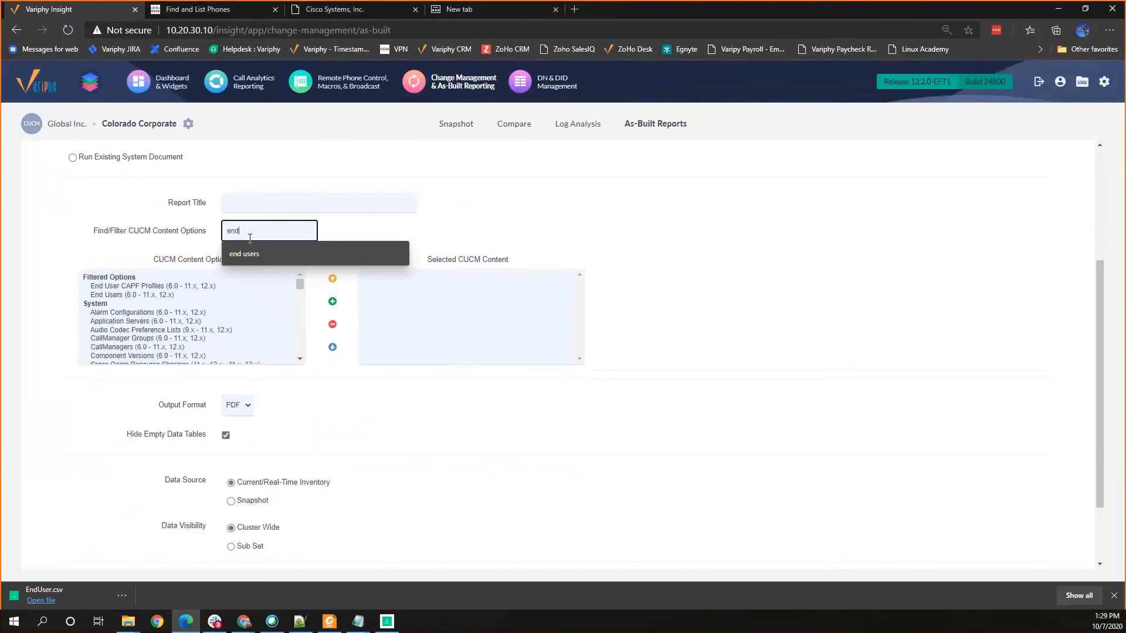
click(128, 296)
click(333, 302)
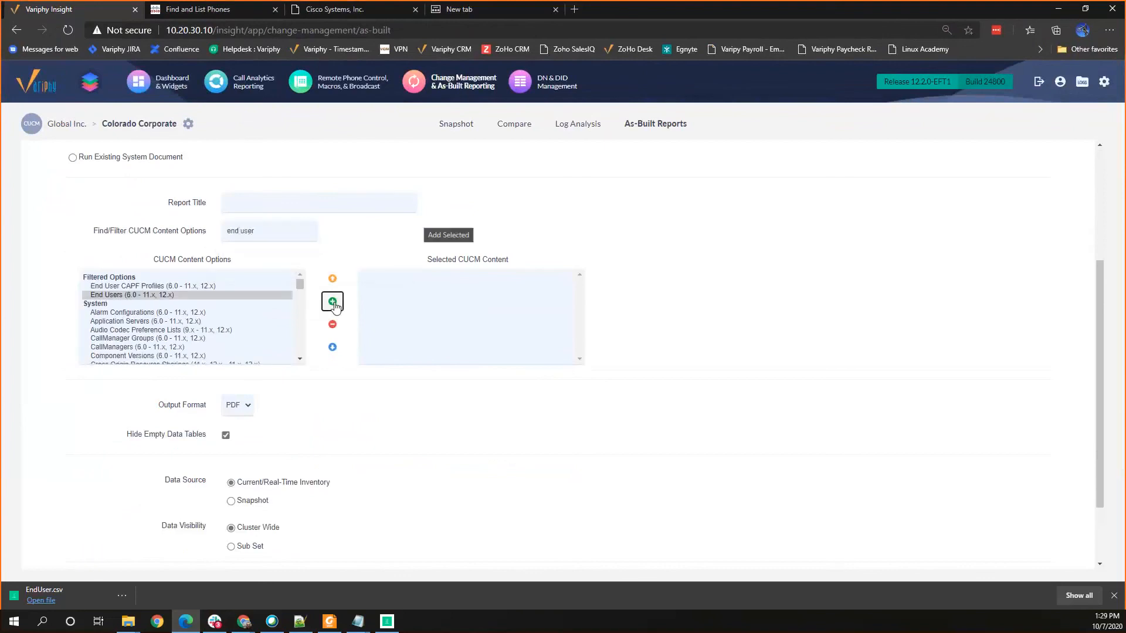
click(265, 202)
text(End Users)
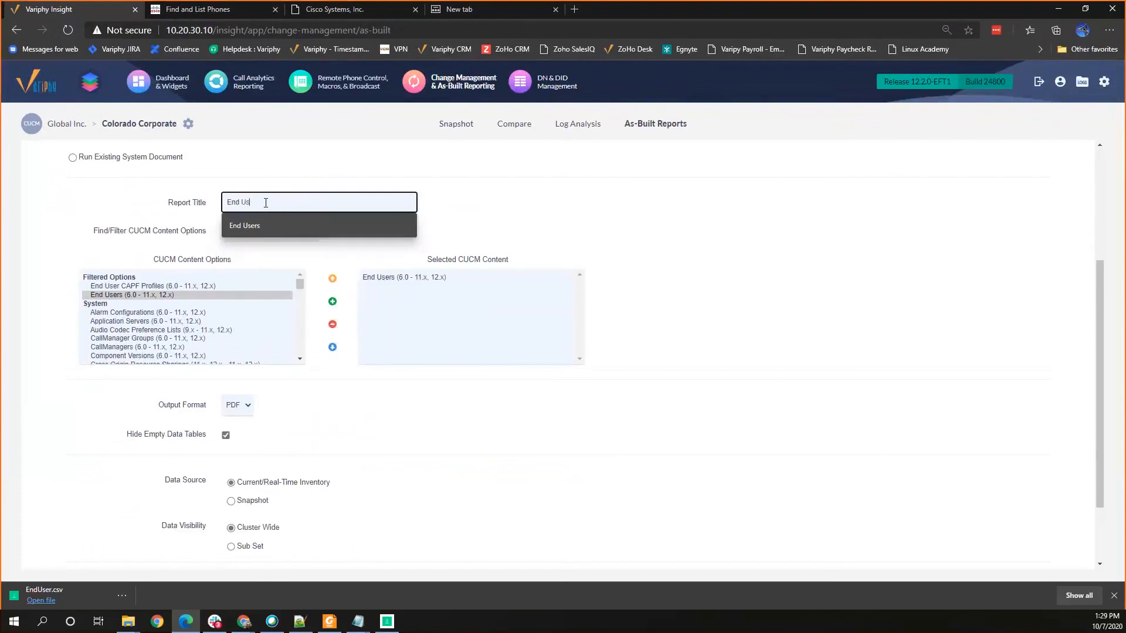
Step: Set the End Users report's output format to CSV and run it
click(239, 405)
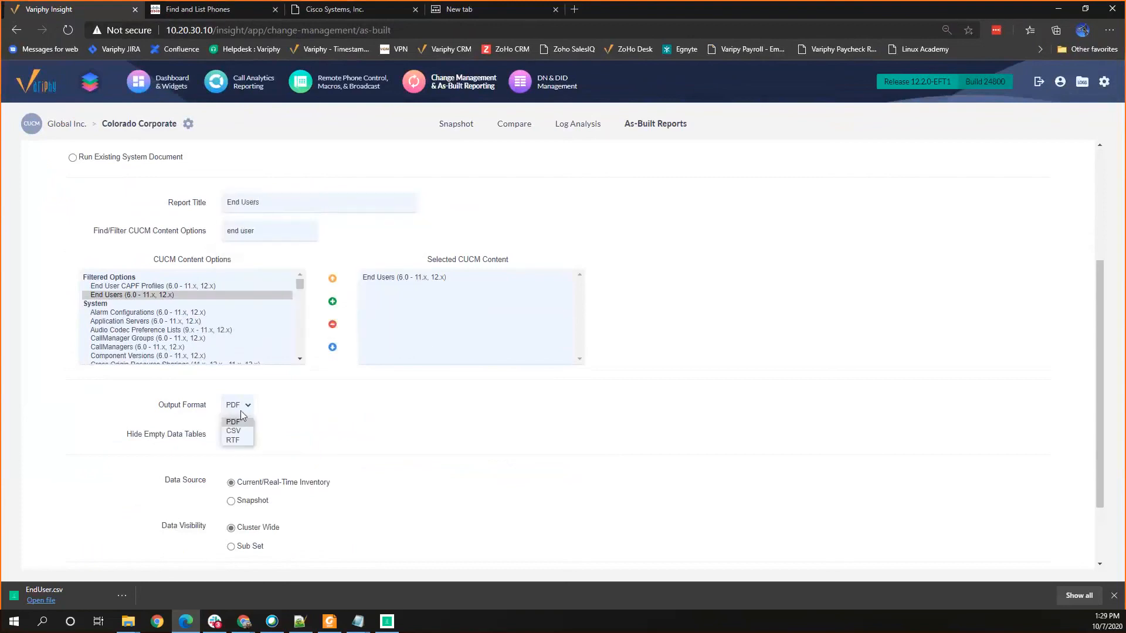
click(235, 433)
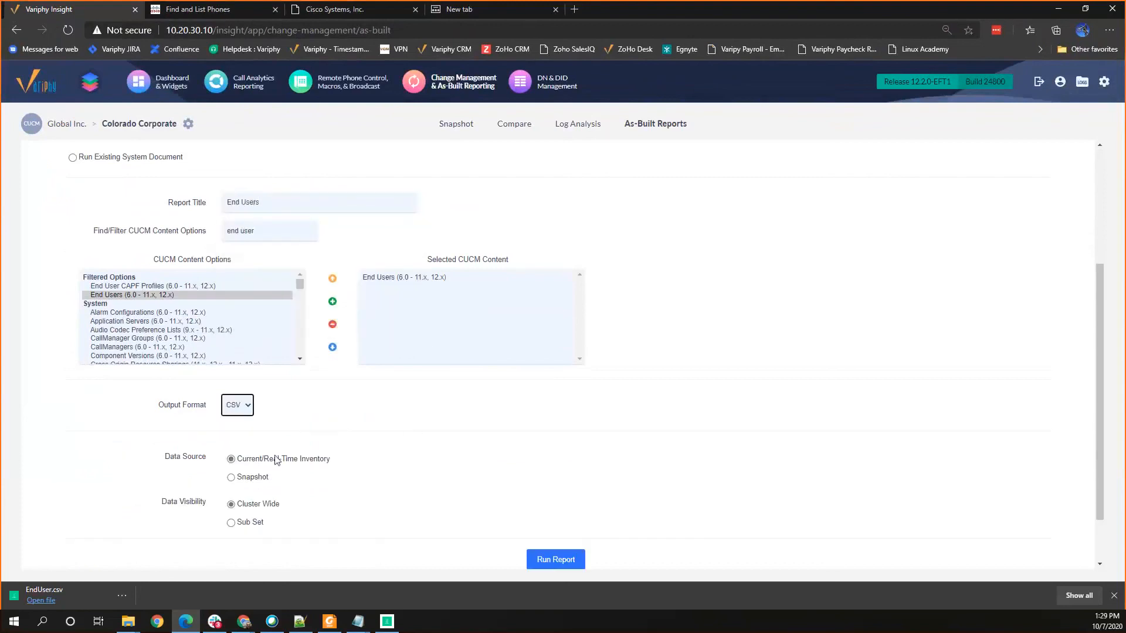
click(560, 561)
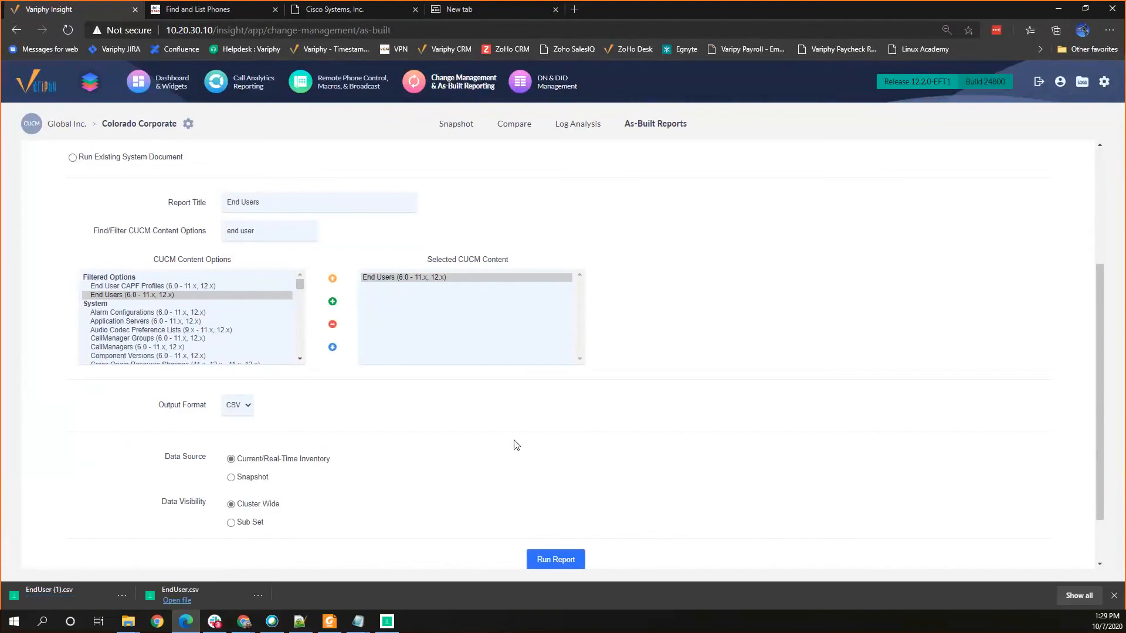
Step: Open the exported EndUser (1).csv file and examine the end user columns across the sheet, widening them to fit their contents
click(72, 589)
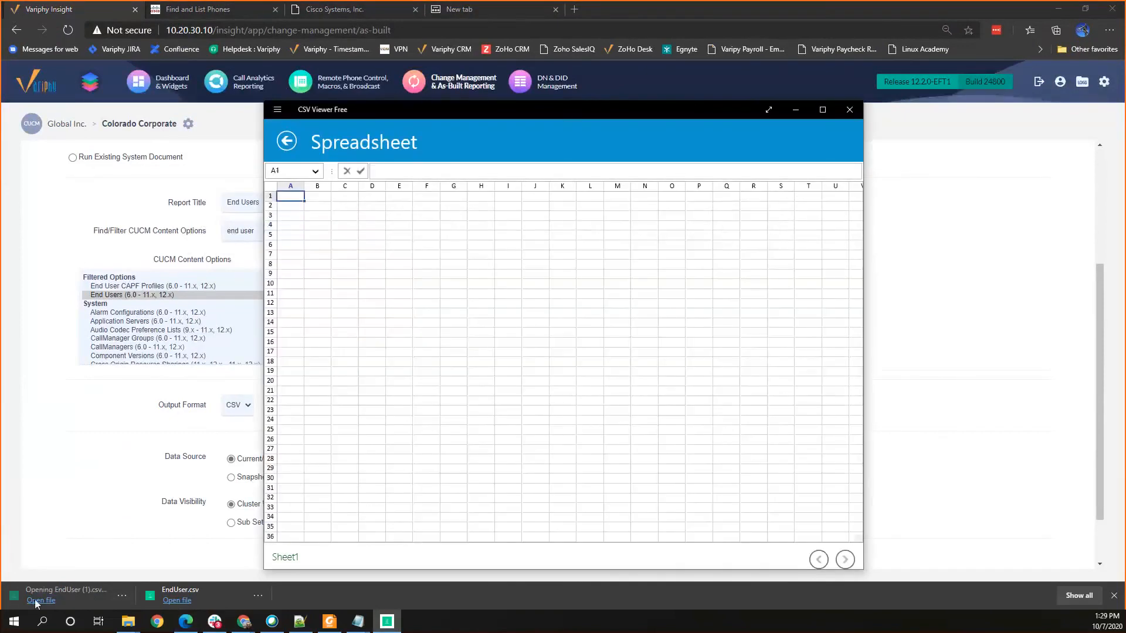
click(822, 111)
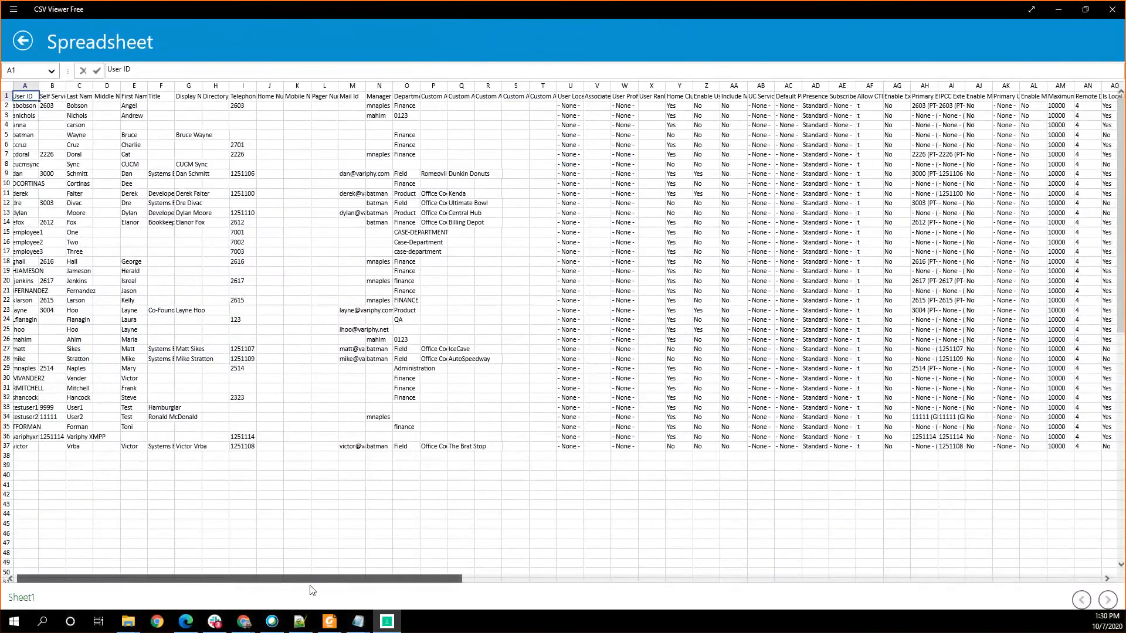
scroll(327, 590, right, 5)
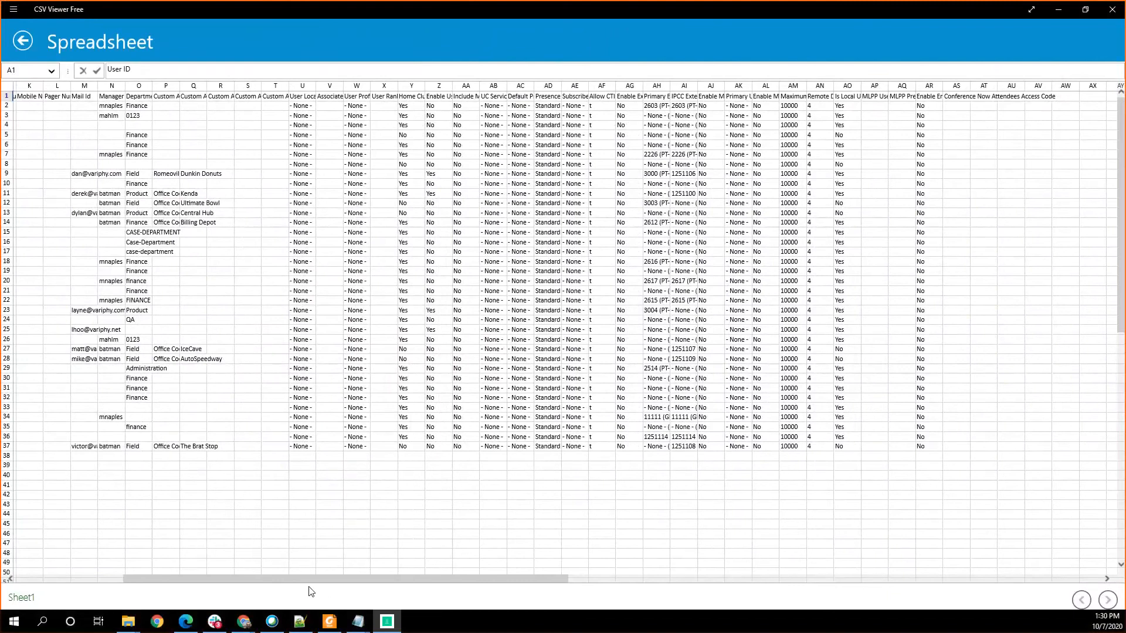
drag(378, 577, 712, 586)
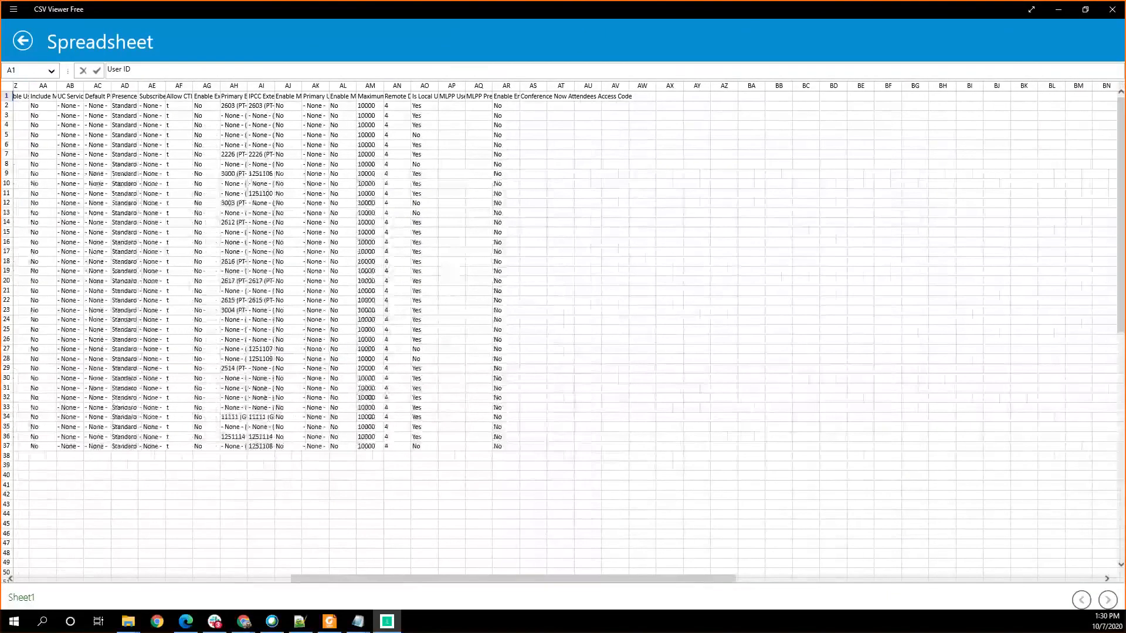
click(23, 89)
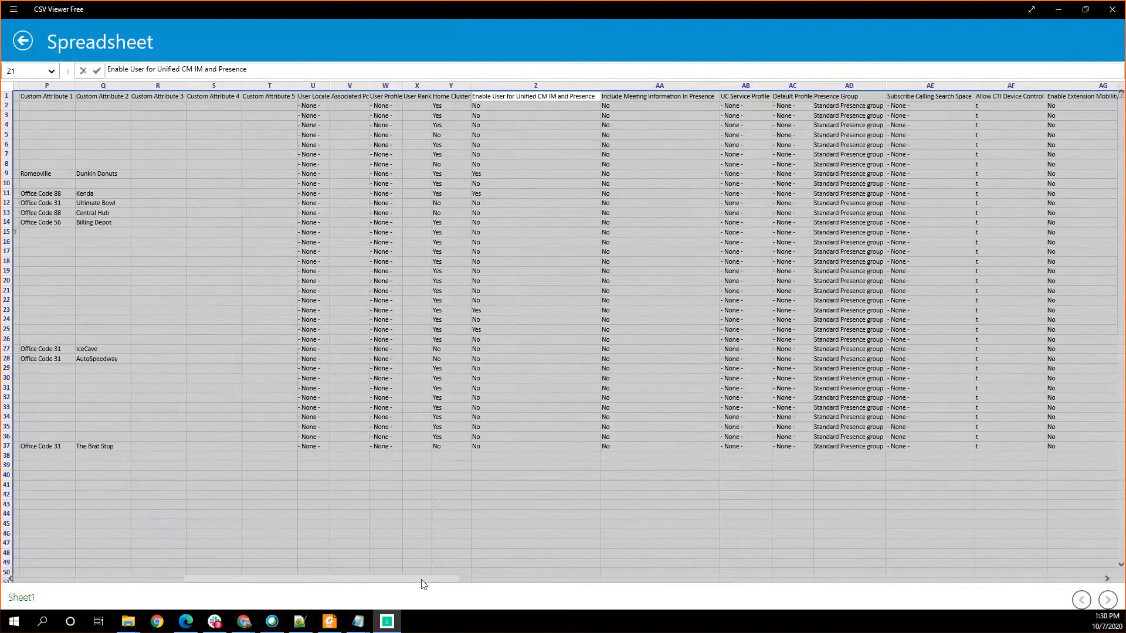
drag(424, 584, 403, 584)
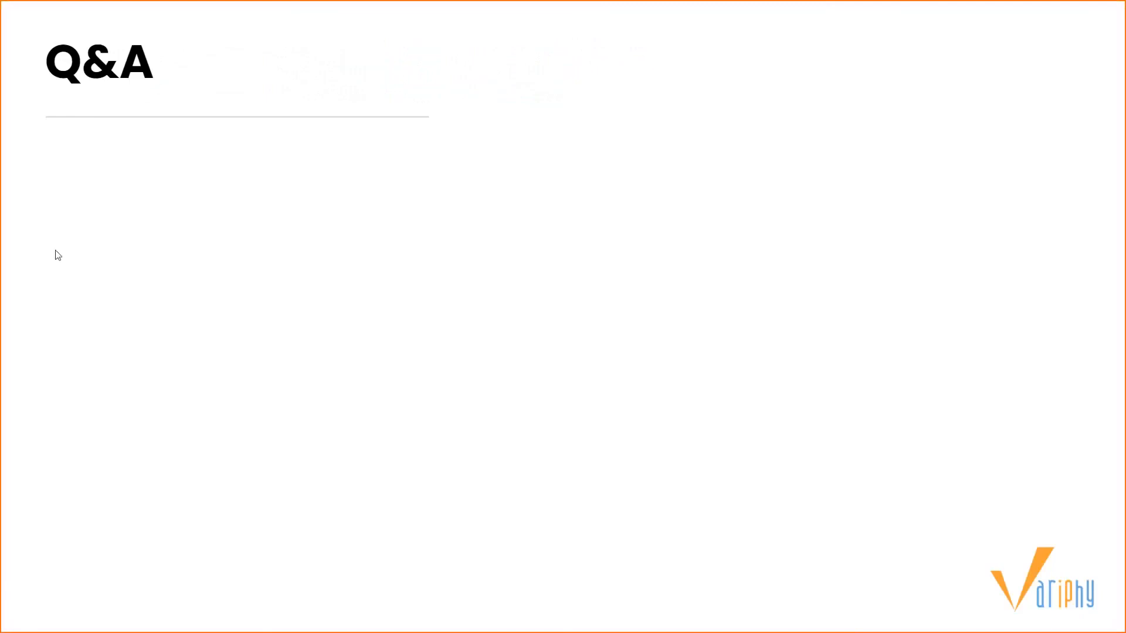
click(405, 329)
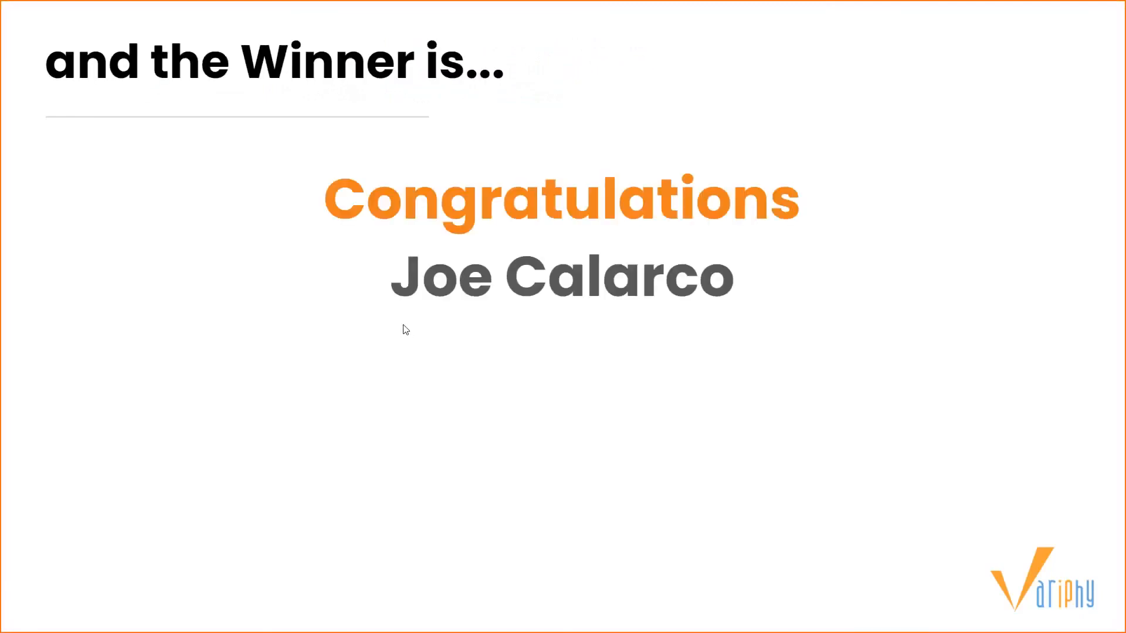